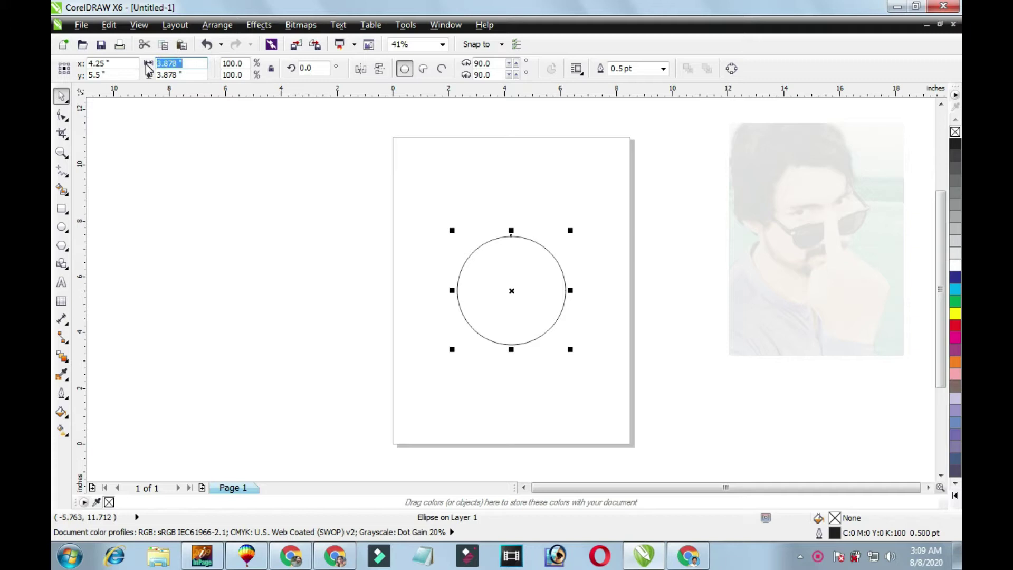
Resize the circle to exactly 2 x 2 inches and zoom to it.
text(2)
key(Tab)
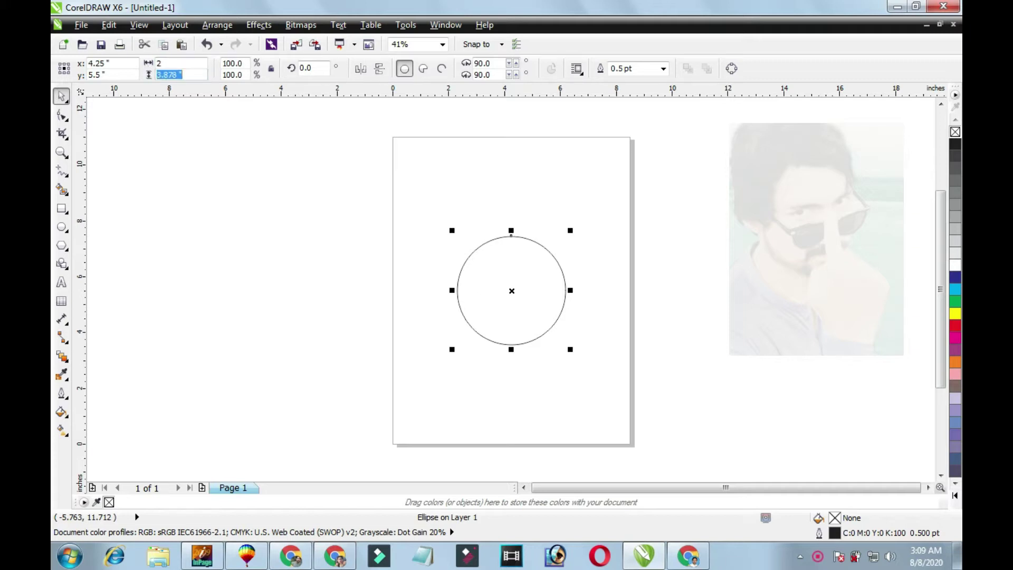
key(Return)
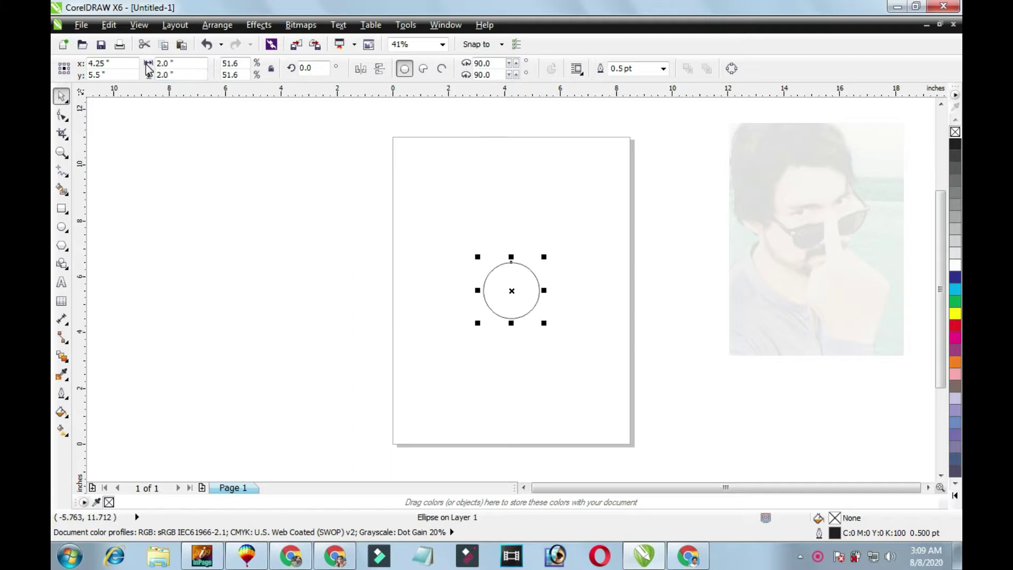
key(shift+F2)
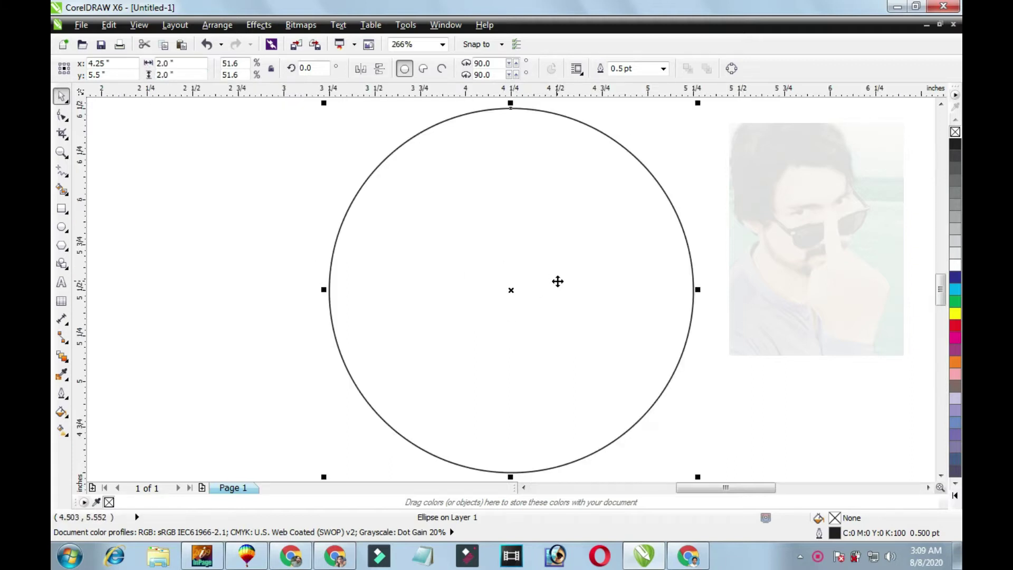
Add a concentric 1.56-inch copy inside the circle and select both circles.
click(621, 241)
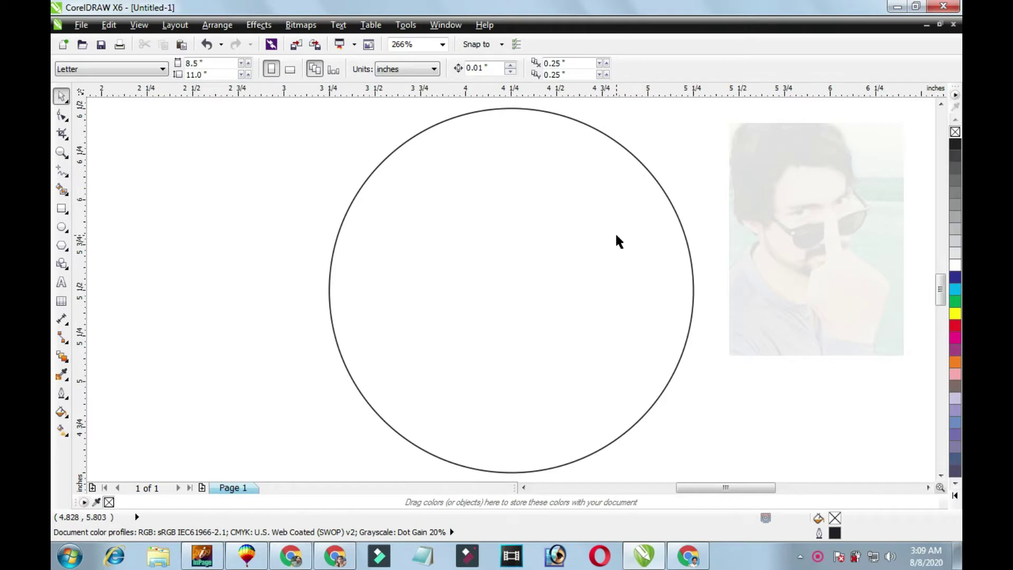
click(617, 236)
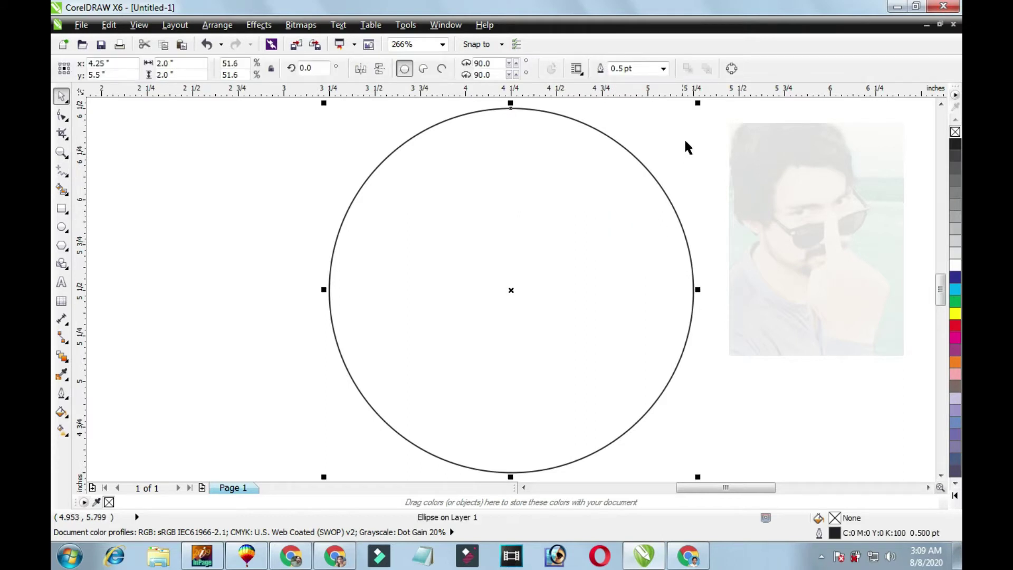
drag(698, 103, 665, 156)
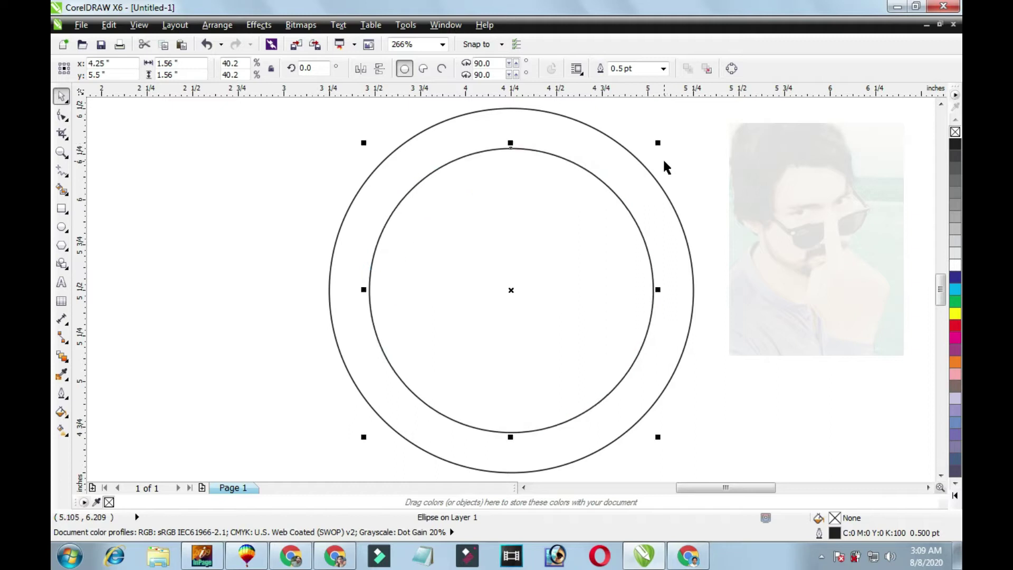
shift+click(636, 169)
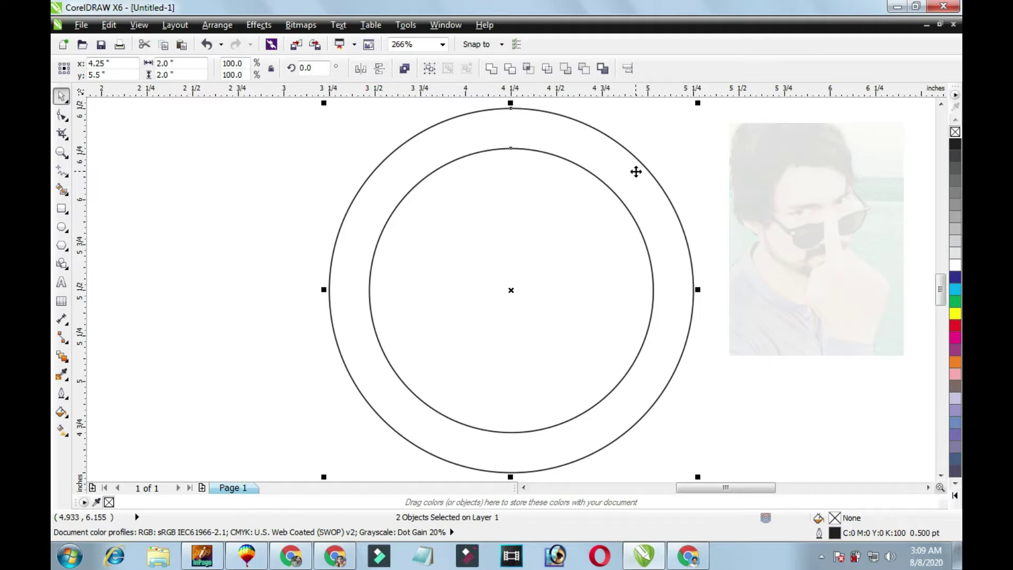
Give both circles 1 pt outlines with round corners and caps, behind fill, scaling with image.
key(F12)
key(Tab)
text(1)
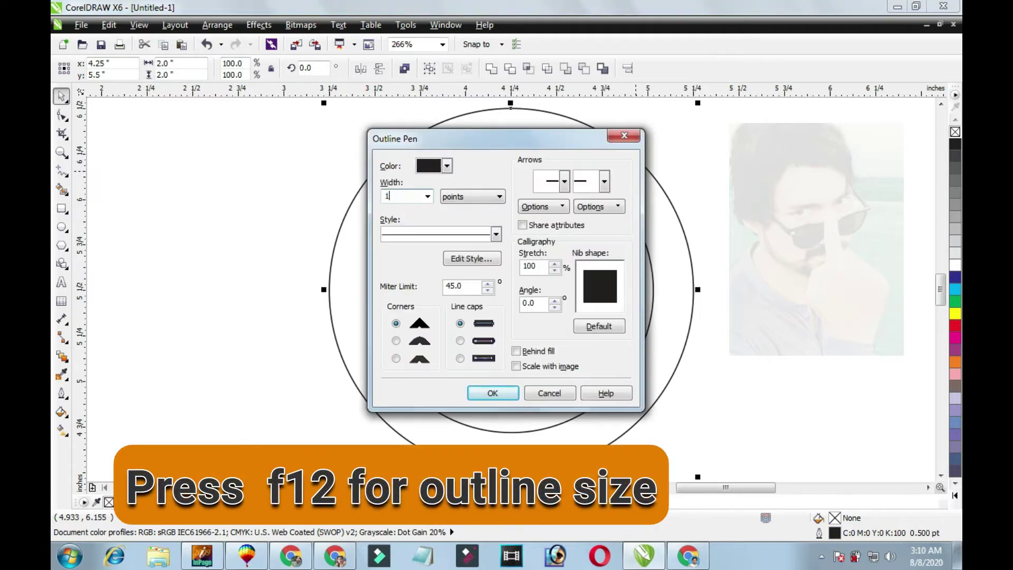
key(Tab)
key(Tab)
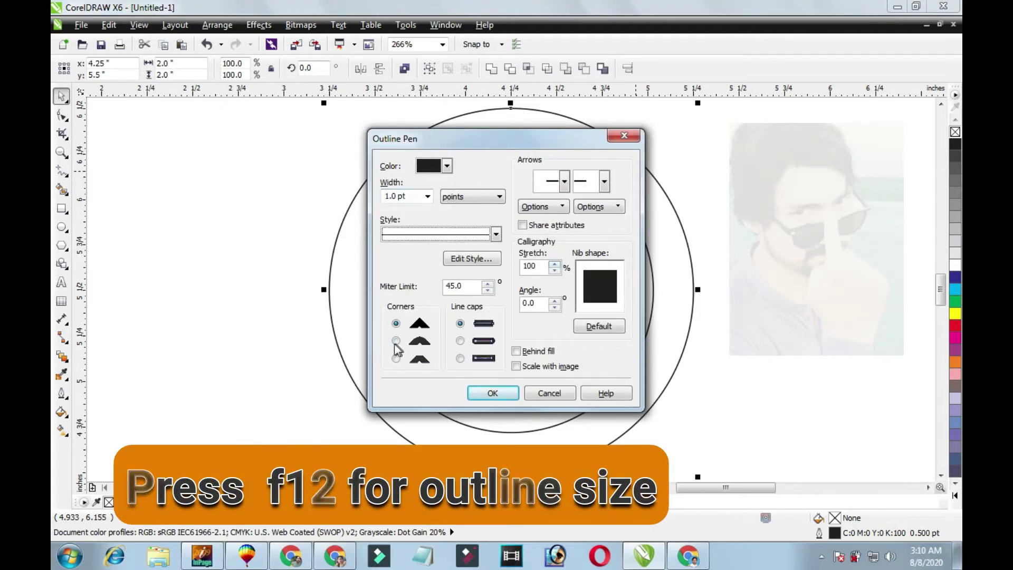
click(395, 342)
click(460, 340)
click(516, 351)
click(517, 366)
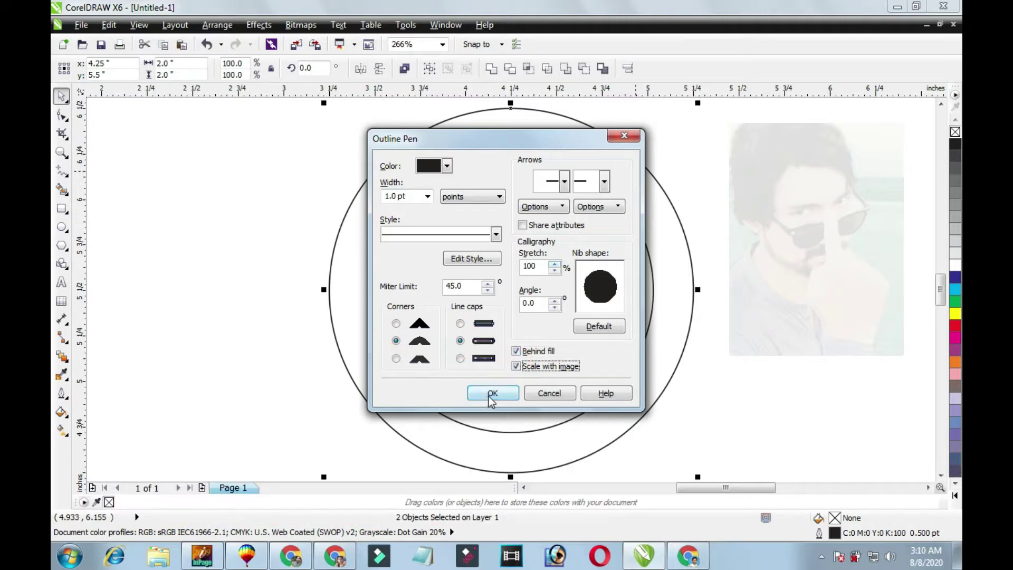
click(492, 395)
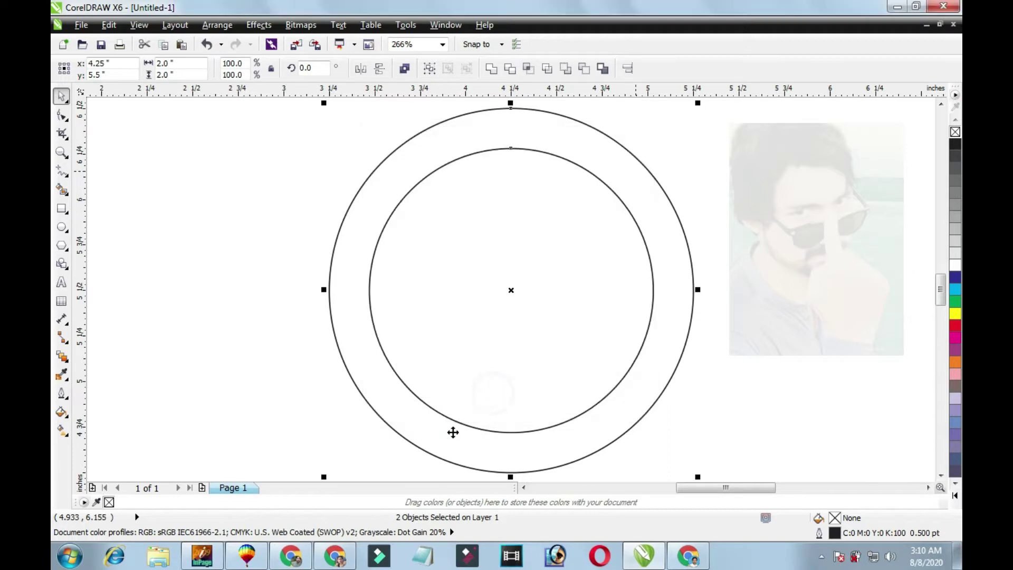
click(570, 261)
click(559, 242)
Type the owner's name followed by 'official 0066' as Arial text left of the circles.
click(196, 228)
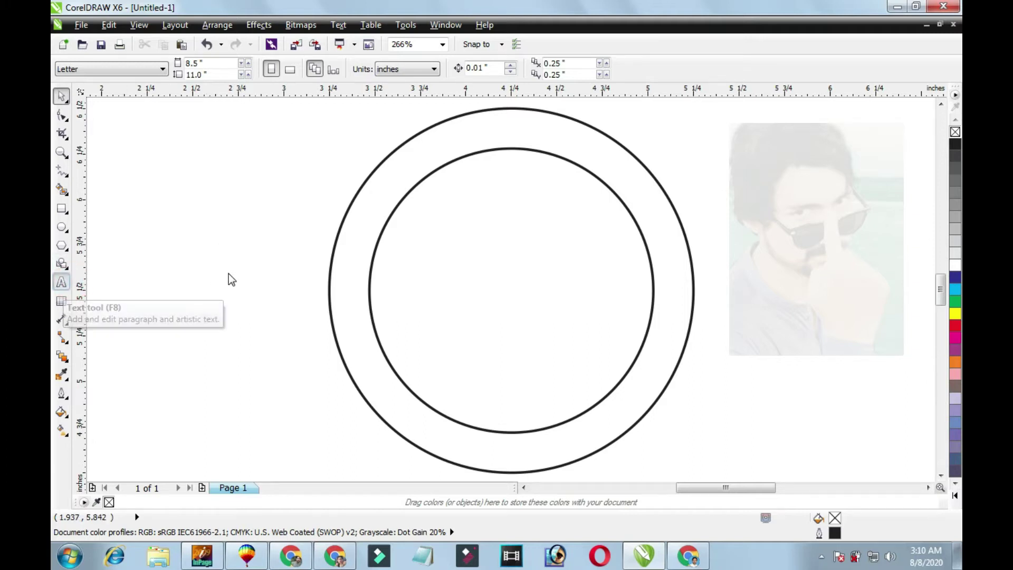
key(F8)
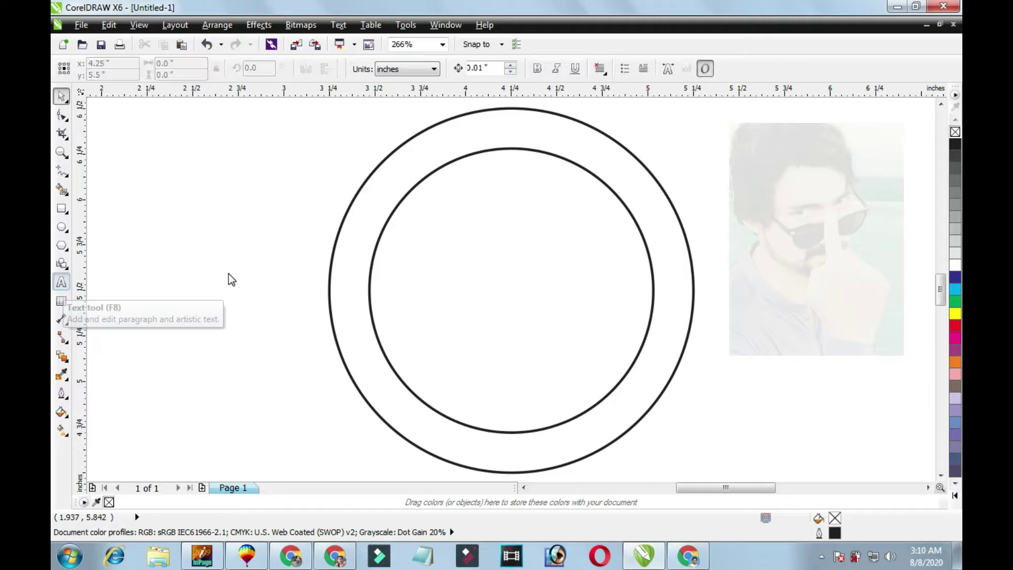
click(226, 272)
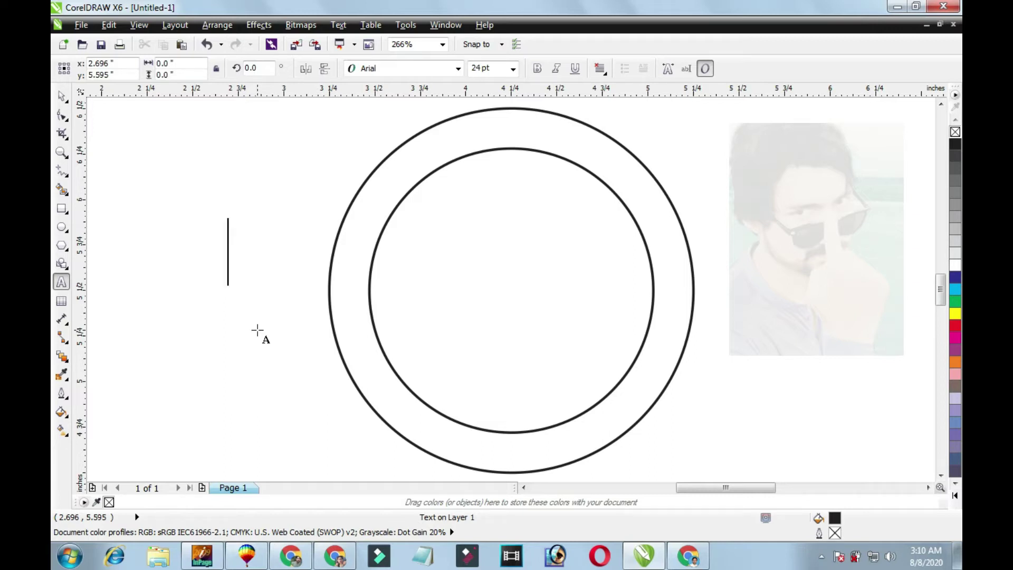
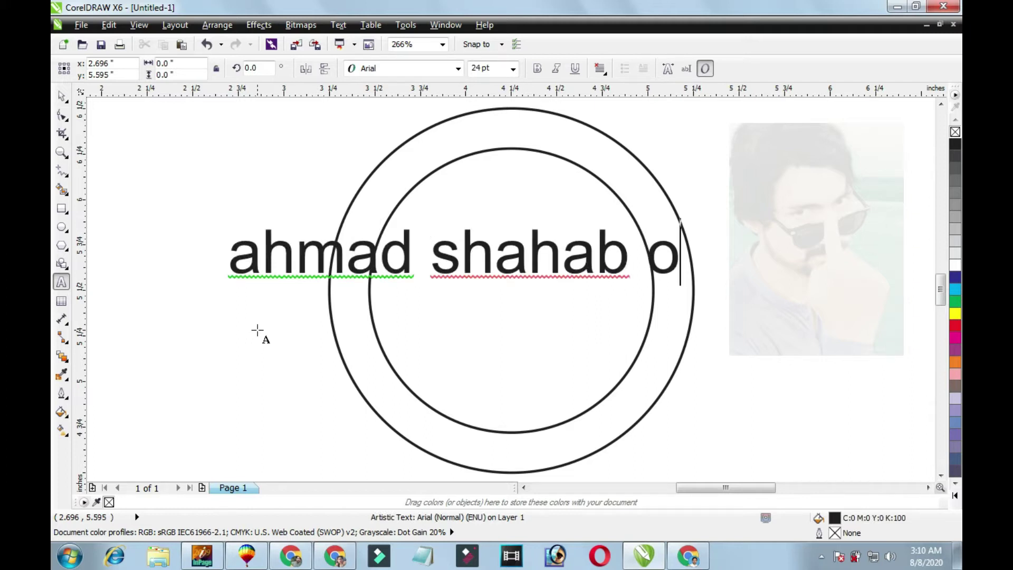
text(ial 00566)
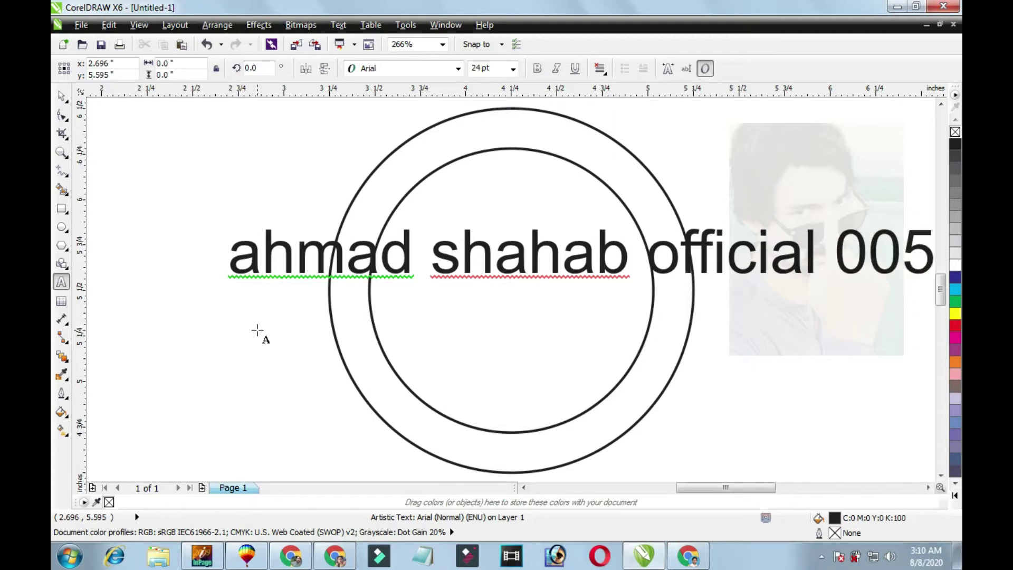
key(BackSpace)
key(BackSpace)
key(BackSpace)
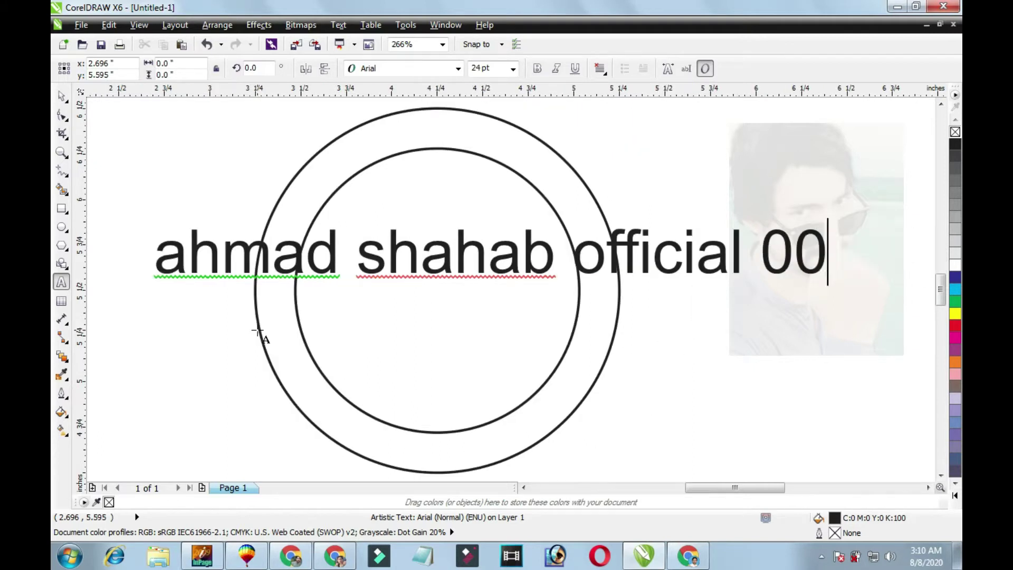
text(66)
key(ctrl+space)
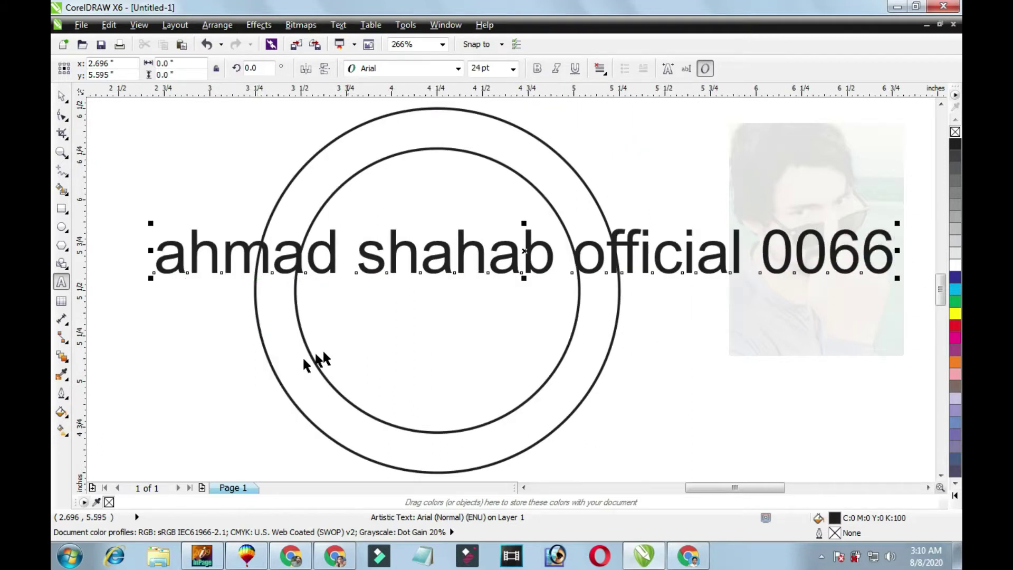
click(385, 342)
click(701, 294)
scroll(702, 293, down, 2)
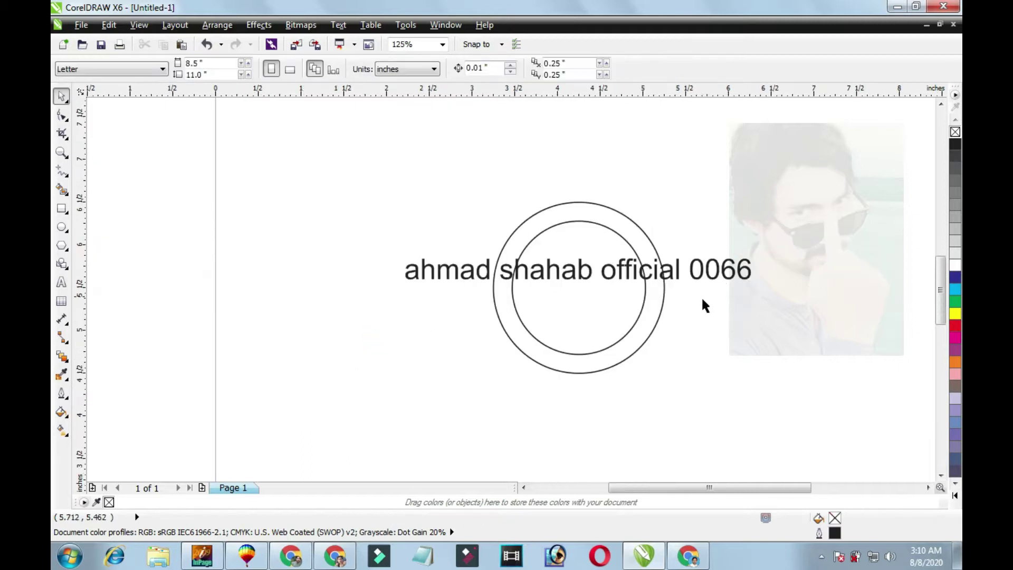
Convert the whole name line to UPPERCASE.
double_click(752, 274)
drag(752, 275, 402, 266)
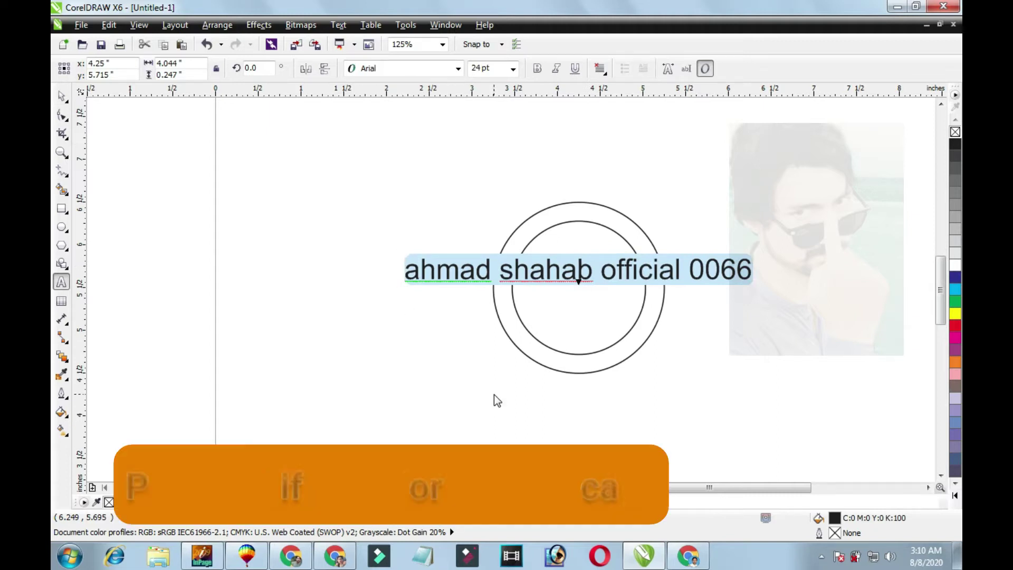
key(shift+F3)
click(457, 266)
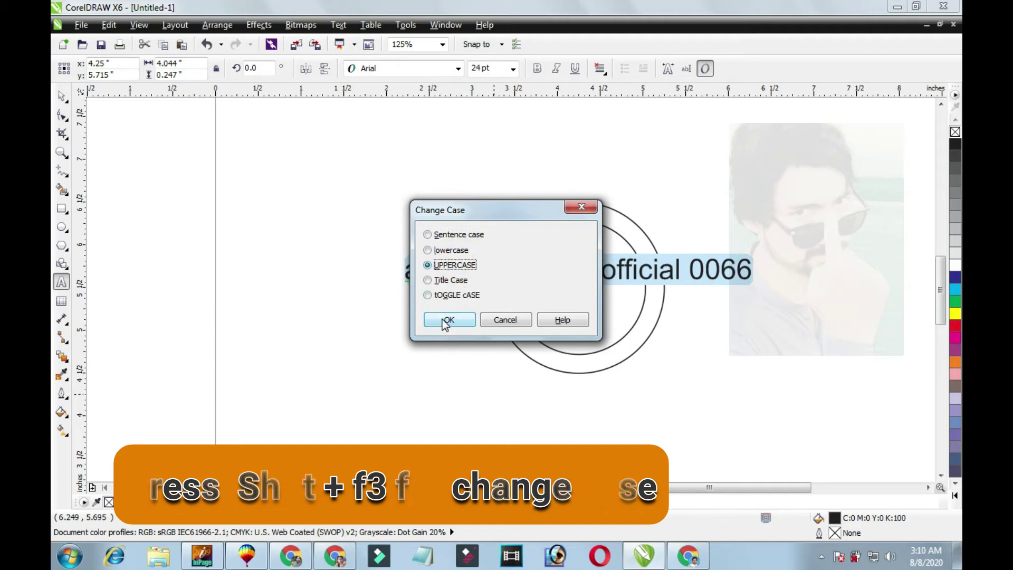
click(445, 321)
key(ctrl+space)
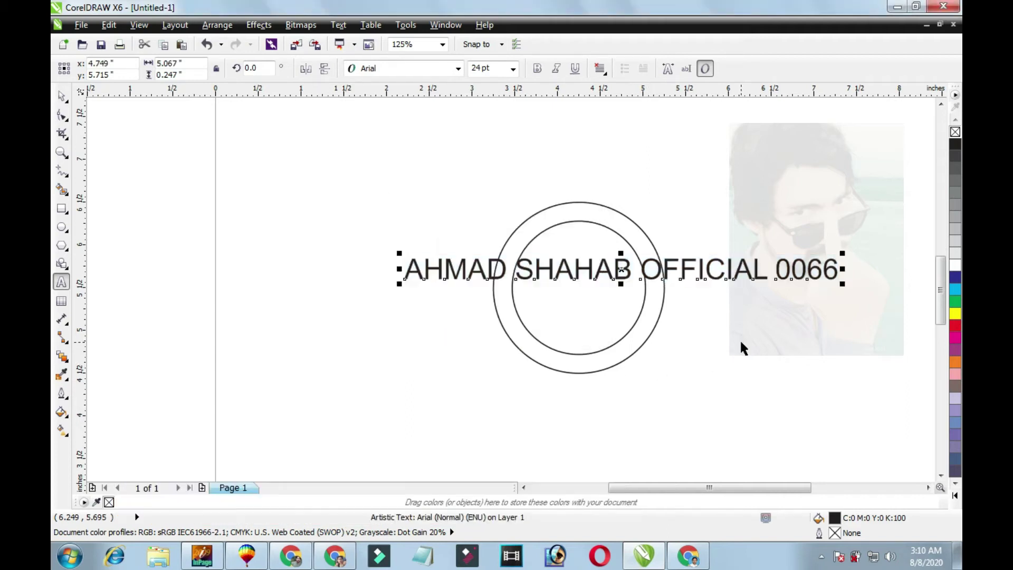
Centre the text on the circle, move it above the ring and scale it to about 17.9 pt.
shift+click(634, 319)
key(c)
key(Escape)
drag(695, 270, 707, 225)
drag(799, 215, 739, 218)
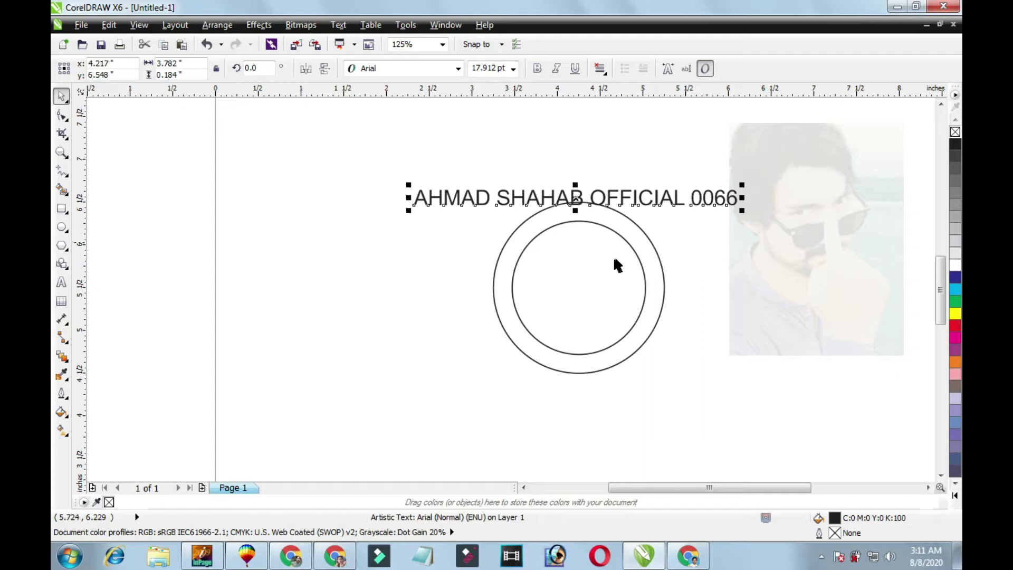
shift+click(612, 261)
Shrink the inner circle slightly around its centre.
click(620, 249)
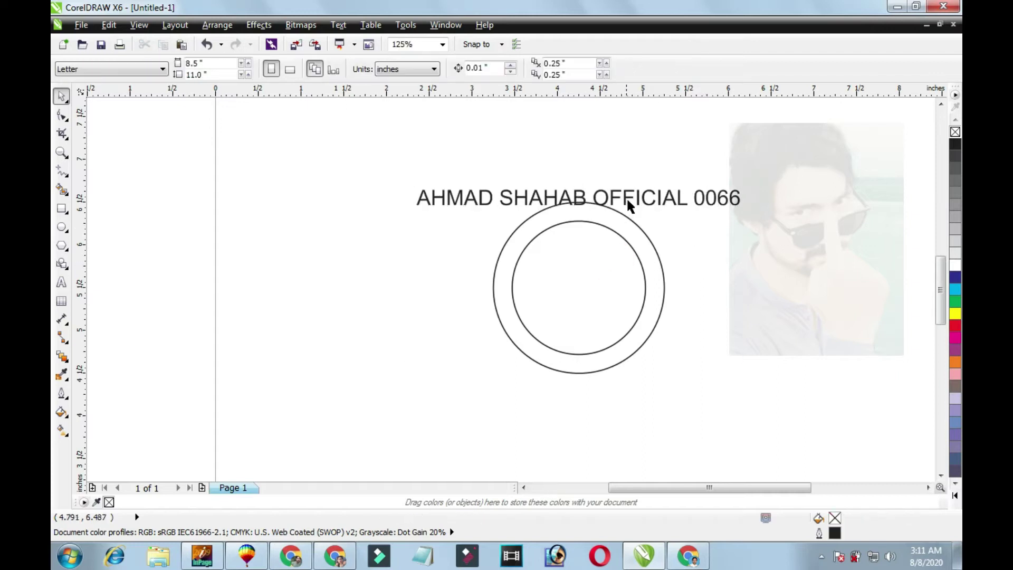
click(628, 198)
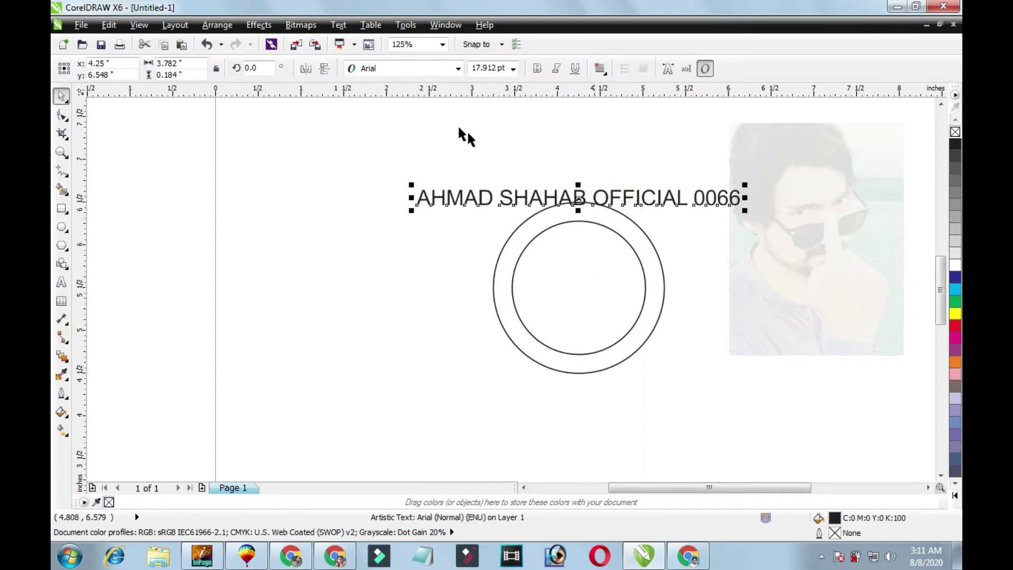
click(560, 266)
drag(653, 363, 640, 343)
key(Escape)
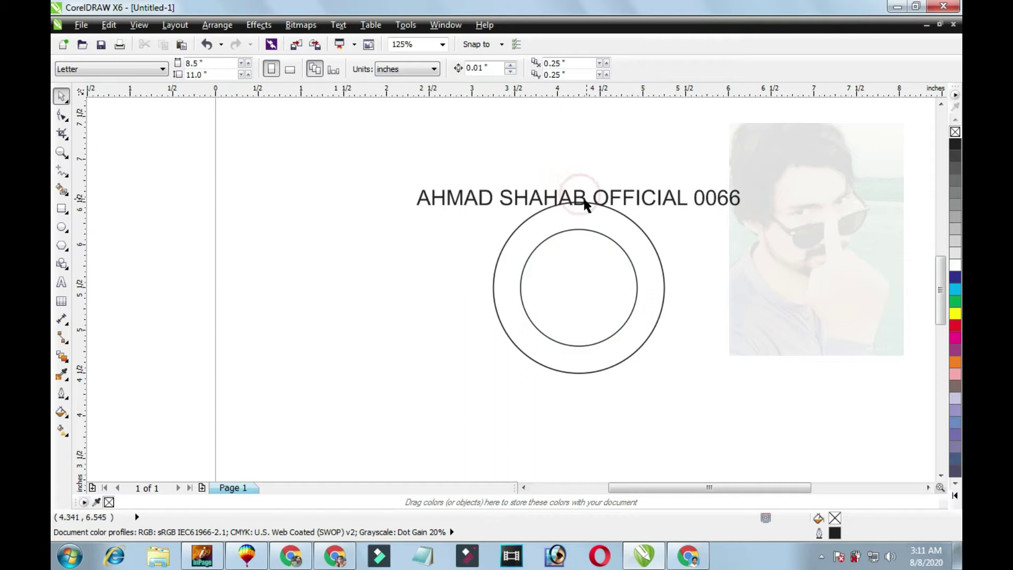
Fit the name text to the outer circle so it curves around the ring.
click(517, 198)
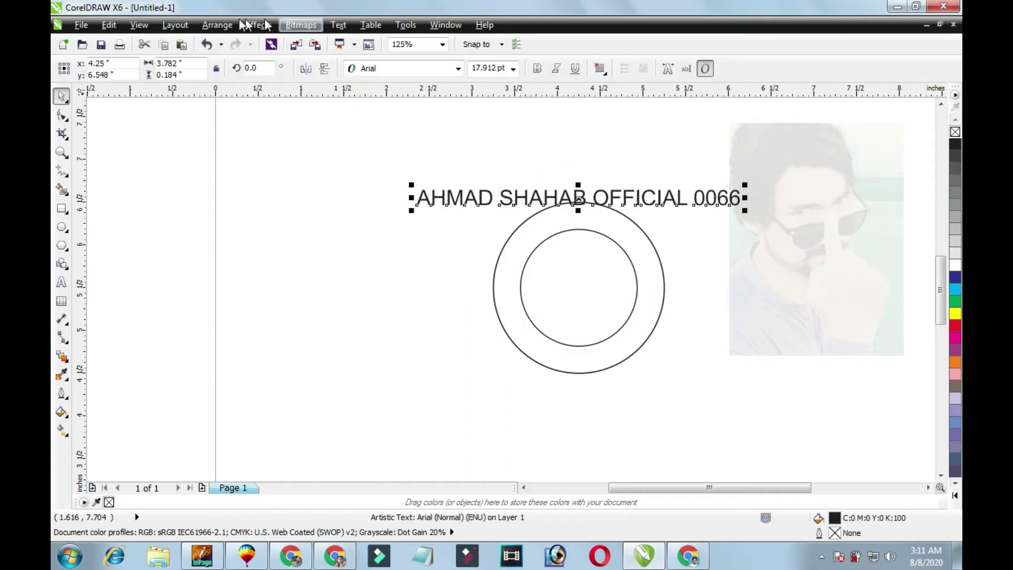
click(332, 27)
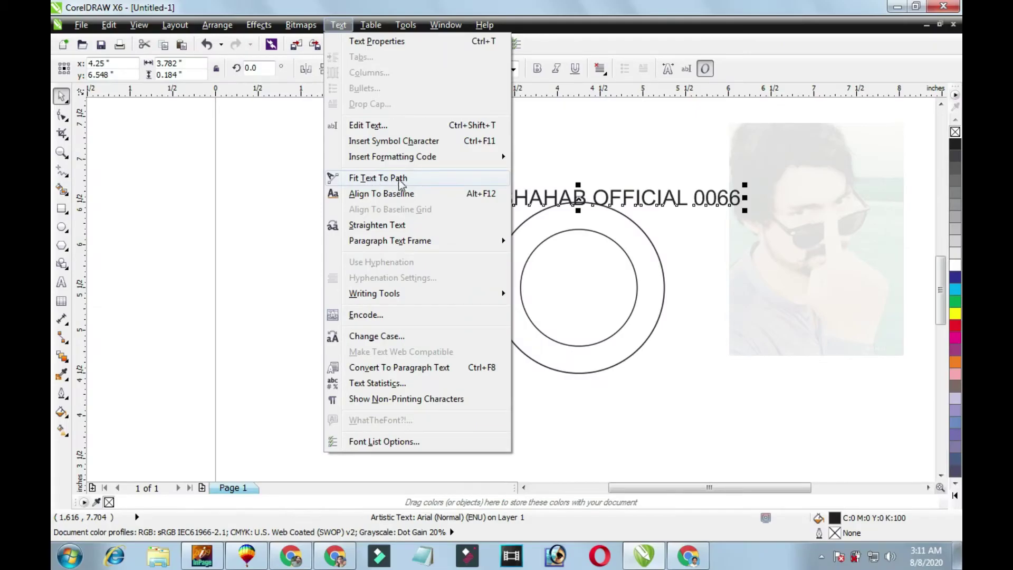
click(392, 178)
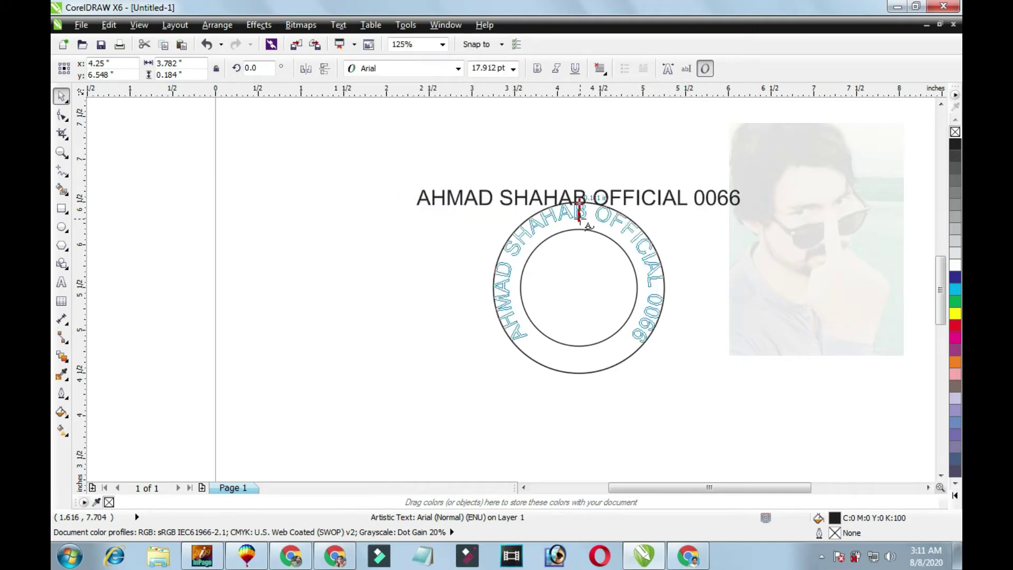
click(580, 217)
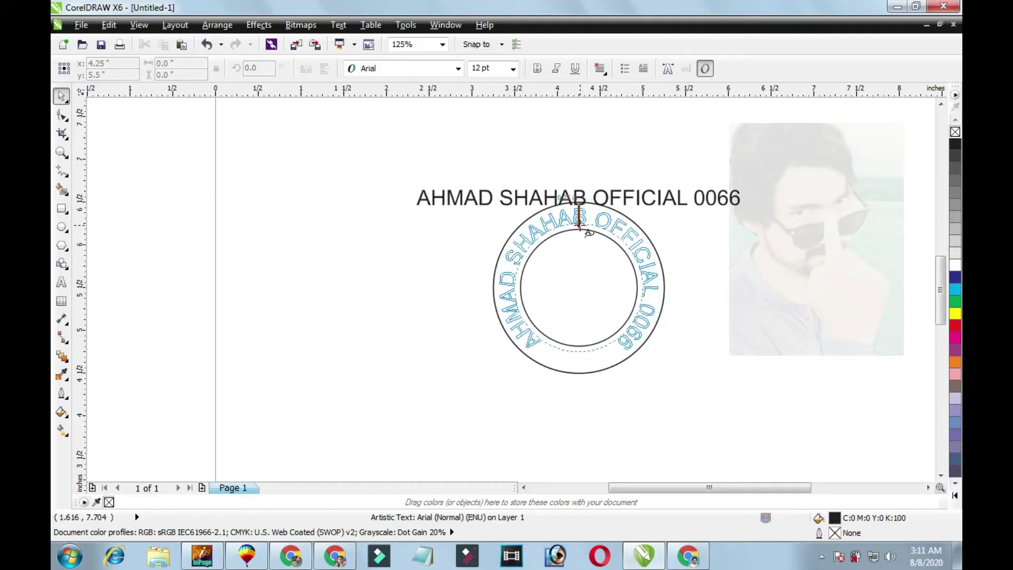
click(580, 228)
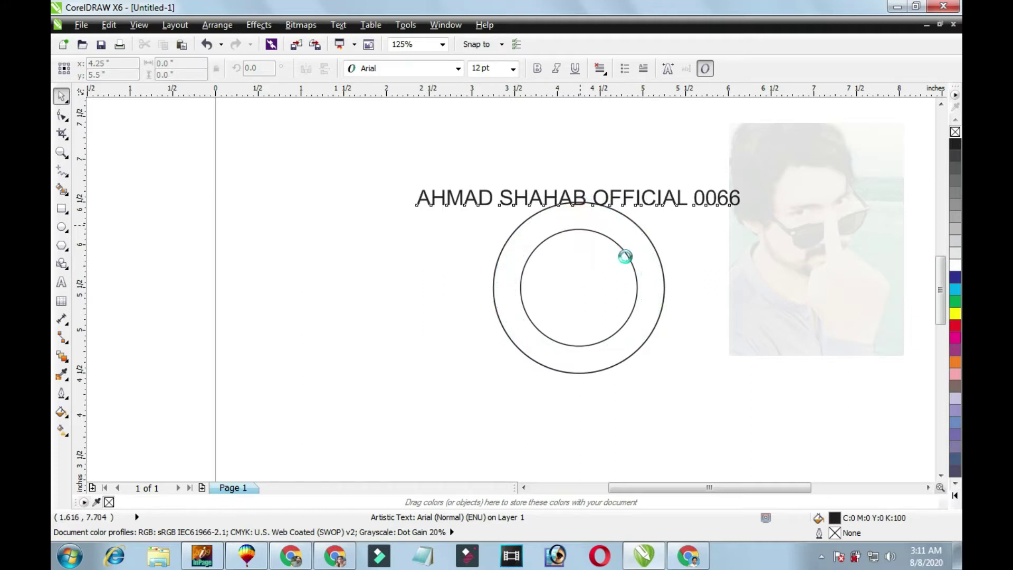
click(748, 308)
scroll(606, 283, up, 3)
click(582, 254)
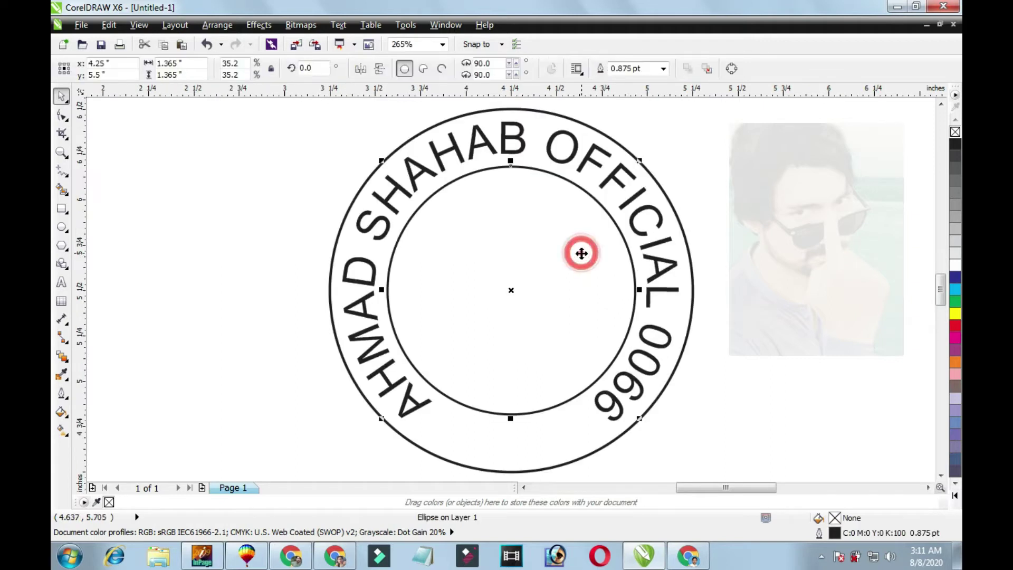
Test-move the curved text ring and undo, confirming it is still attached to its circle.
drag(636, 237, 701, 233)
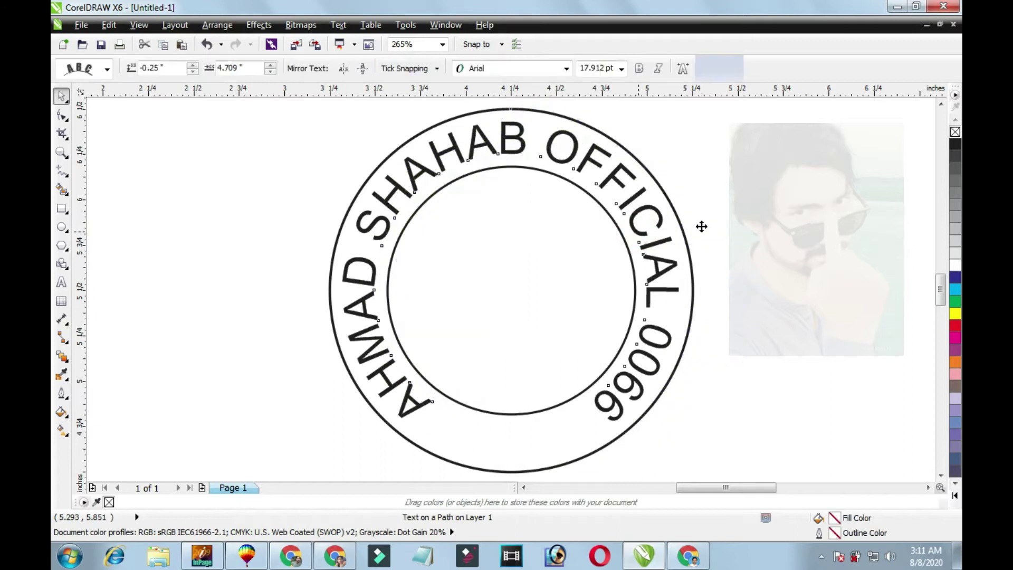
key(ctrl+z)
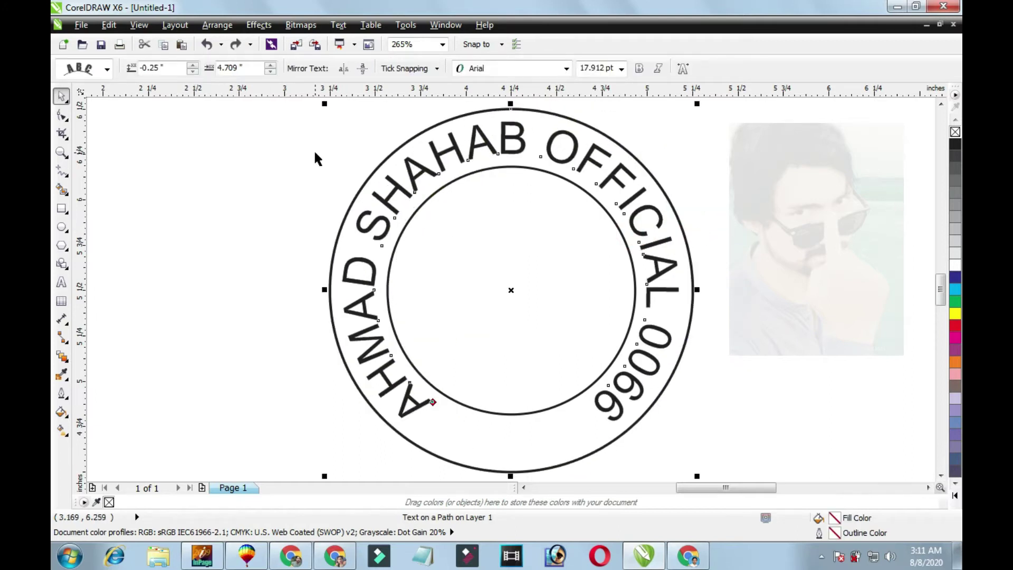
key(alt+a)
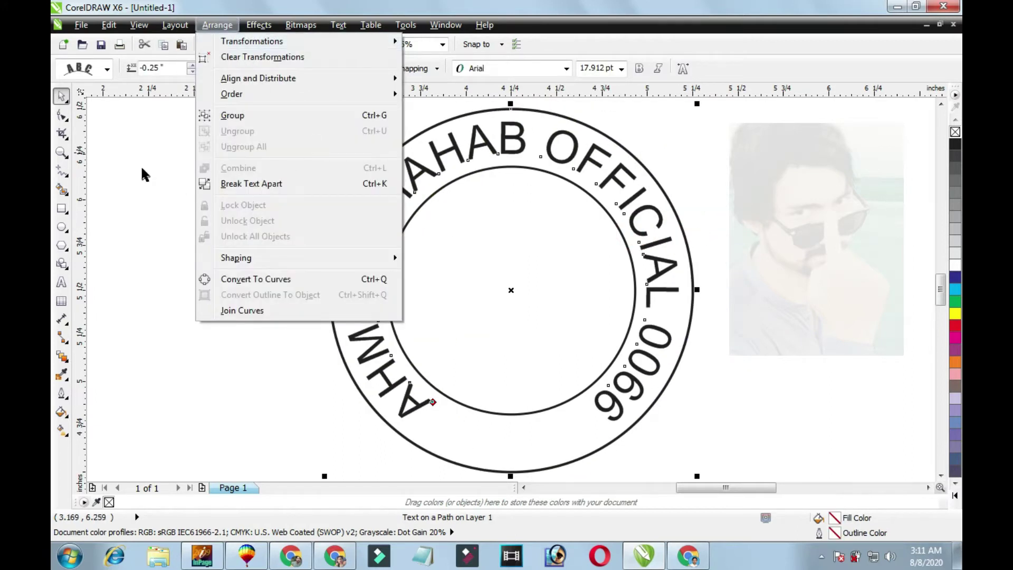
click(141, 167)
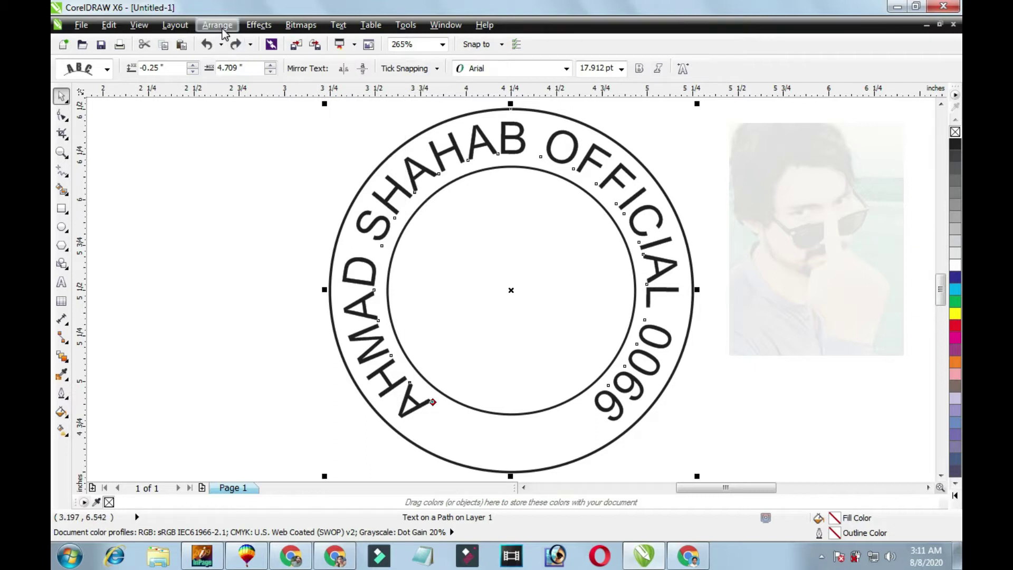
click(222, 28)
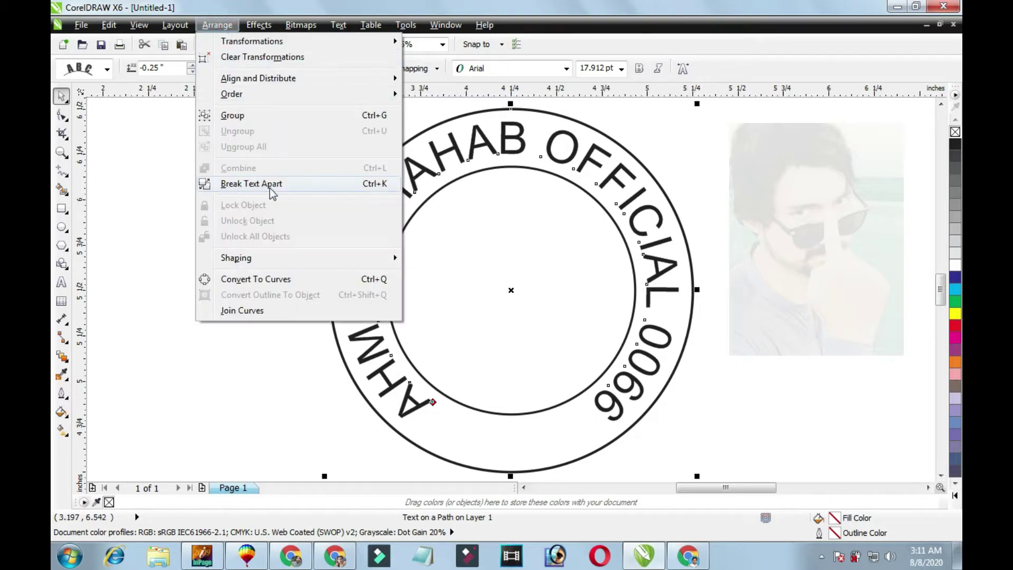
click(528, 239)
scroll(577, 239, down, 2)
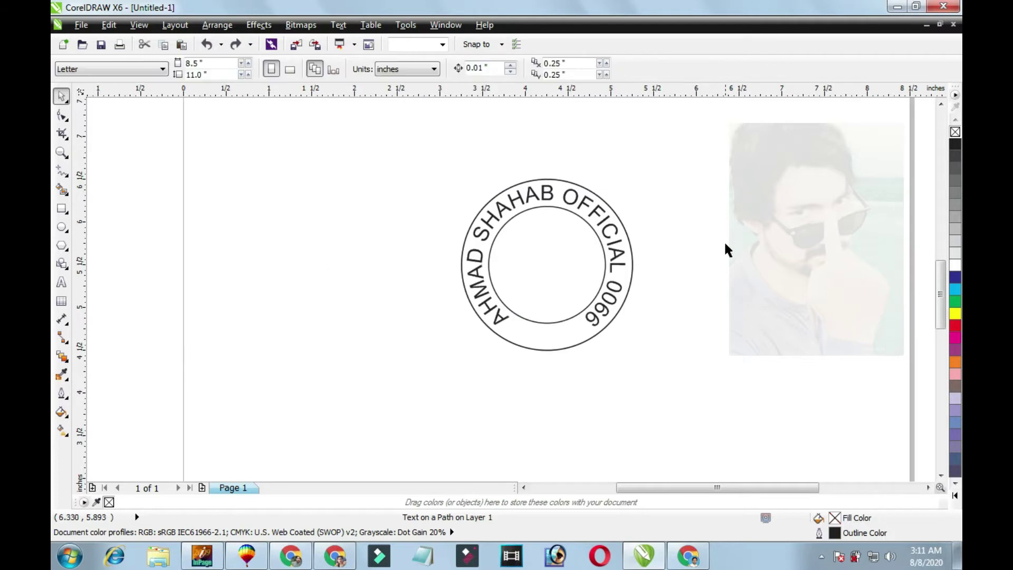
drag(607, 227, 755, 218)
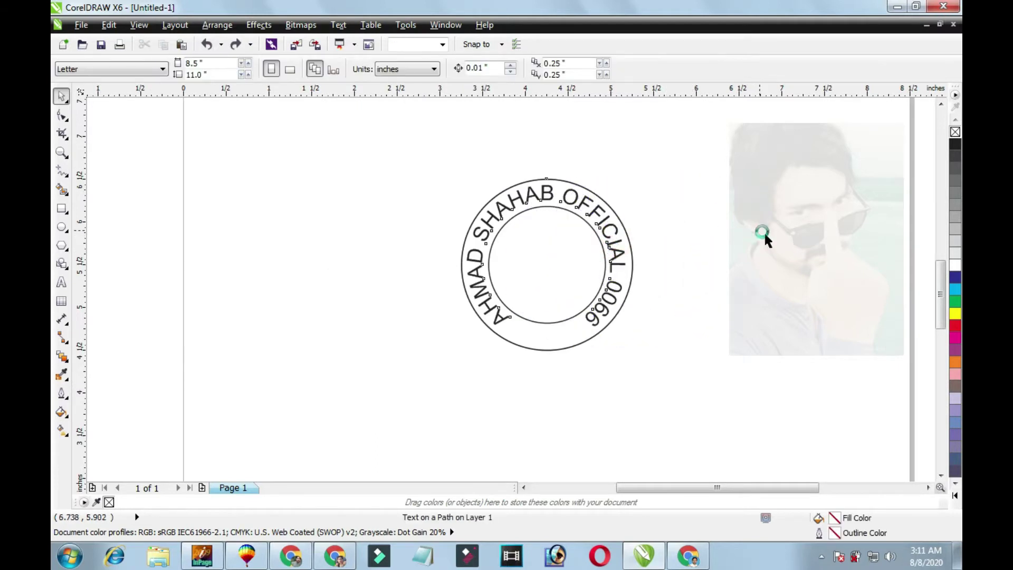
key(ctrl+z)
click(616, 243)
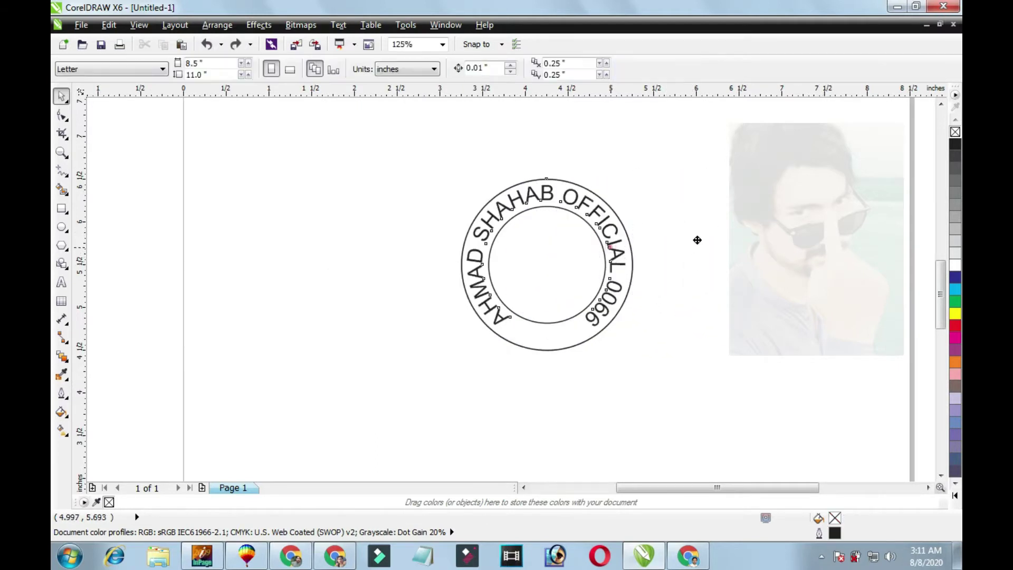
key(ctrl+shift+z)
key(ctrl+z)
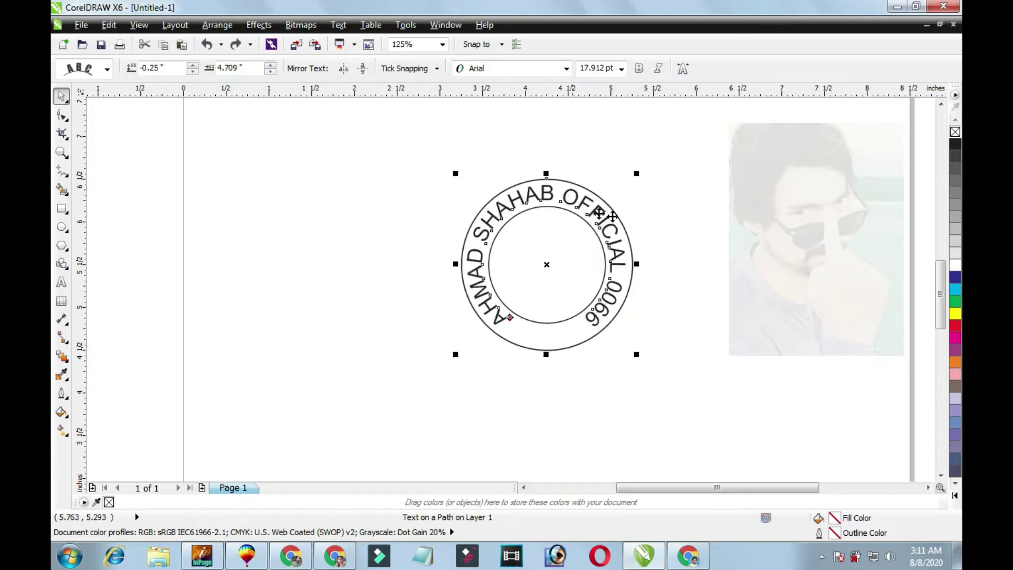
Break the curved text apart from the circle and test-move the pieces to confirm separation.
click(217, 25)
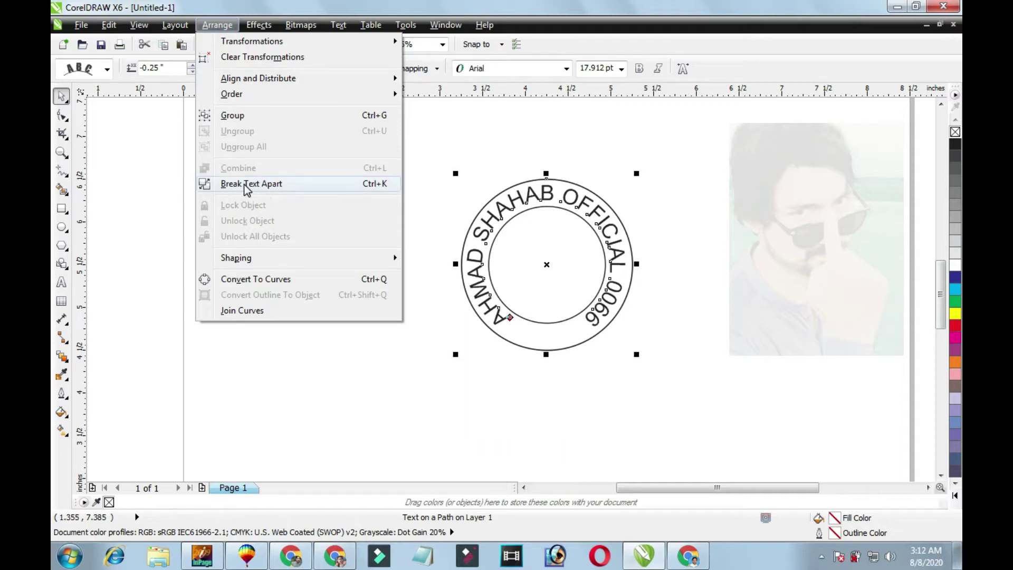
click(245, 185)
click(635, 285)
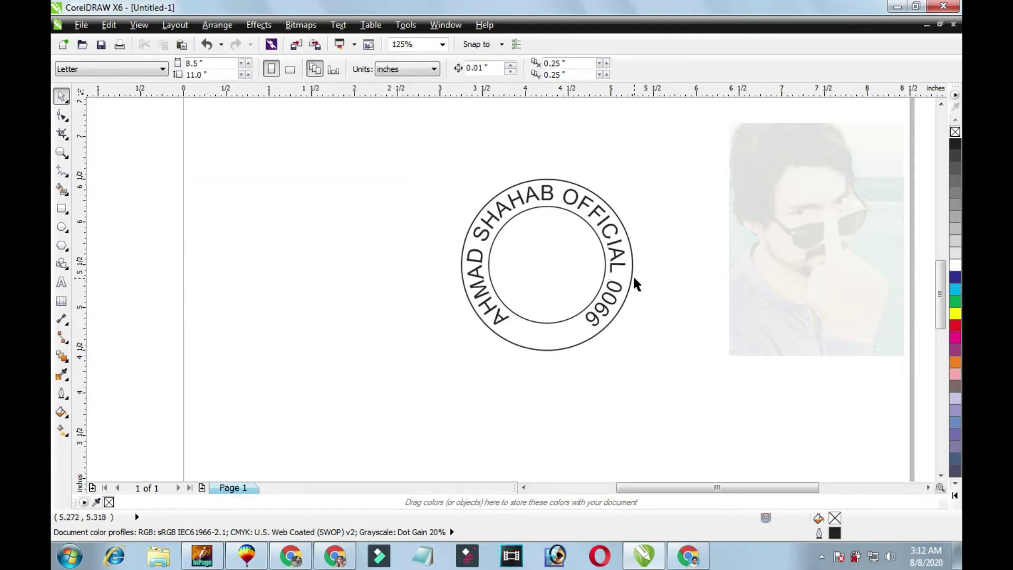
drag(631, 276, 843, 296)
key(ctrl+z)
drag(617, 262, 756, 271)
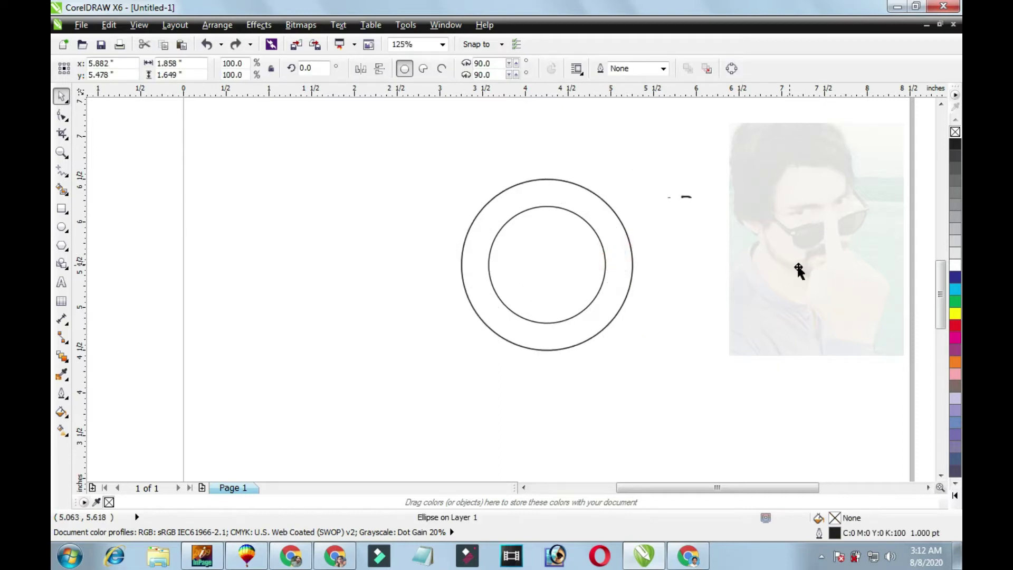
key(ctrl+z)
drag(575, 289, 825, 301)
key(ctrl+z)
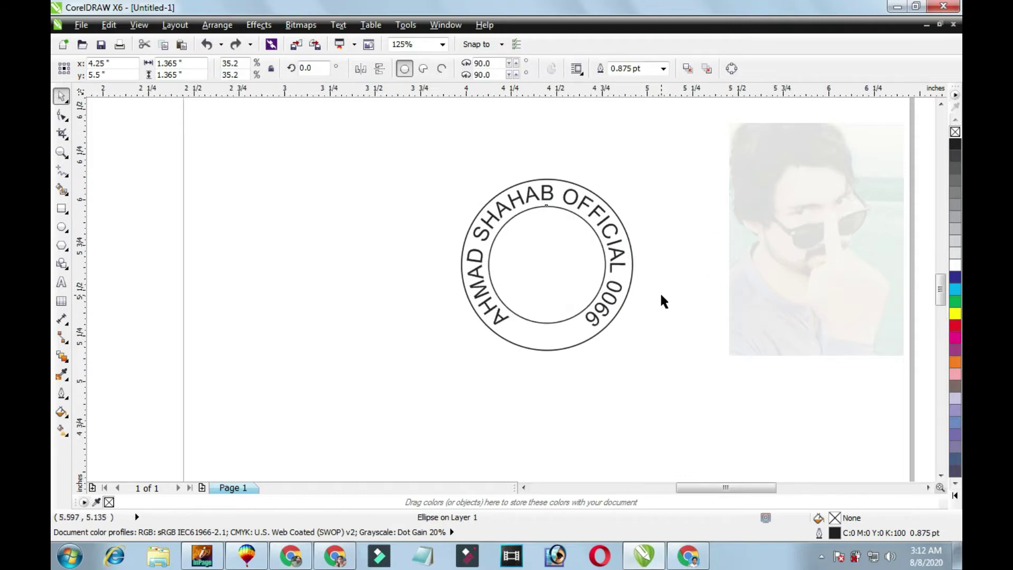
Draw a small five-sided pentagon with the Polygon tool left of the stamp.
key(shift+F2)
click(566, 427)
click(182, 294)
click(62, 246)
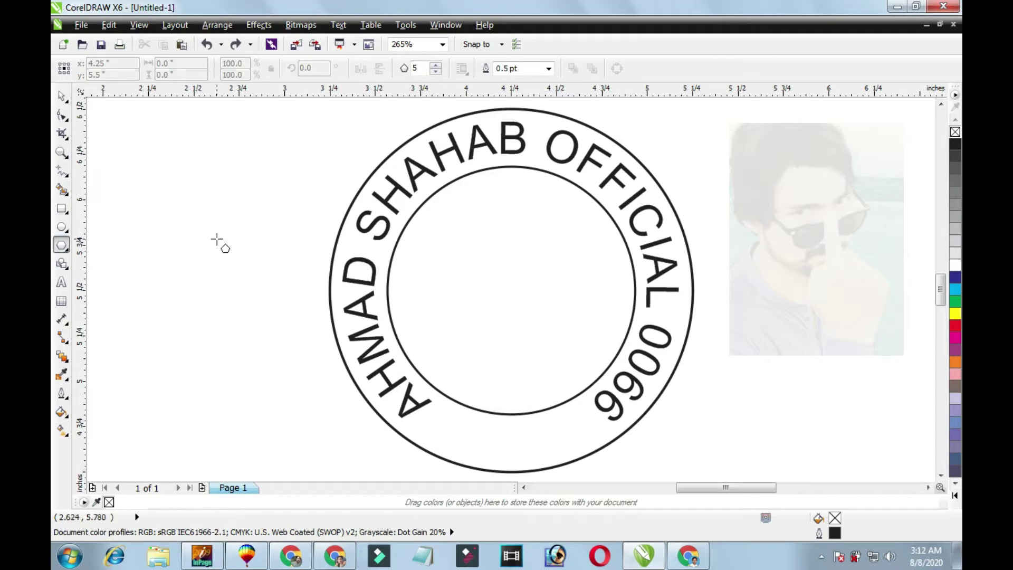
drag(218, 239, 238, 261)
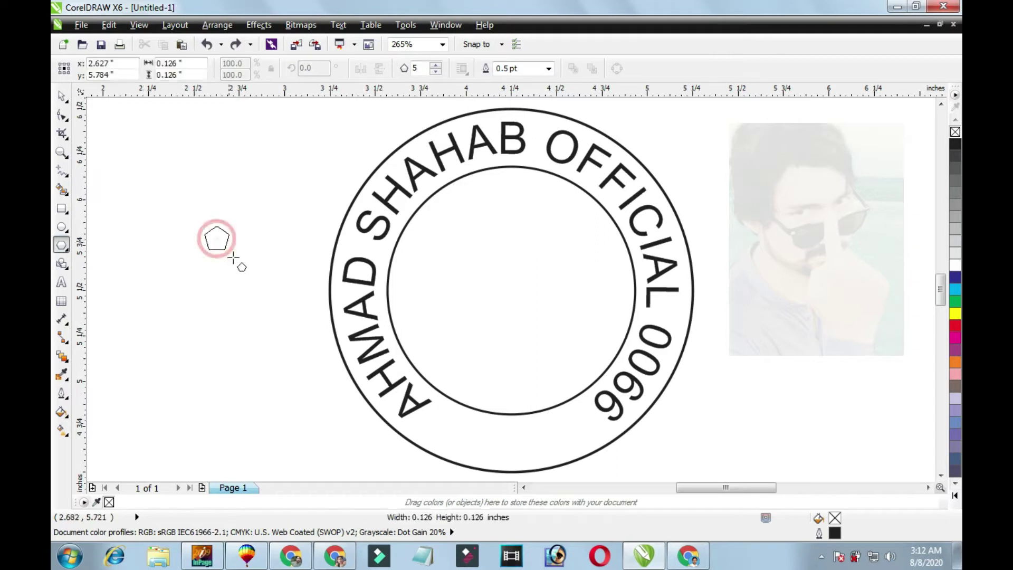
Reshape the pentagon into a five-point star by pulling a node inward.
click(61, 97)
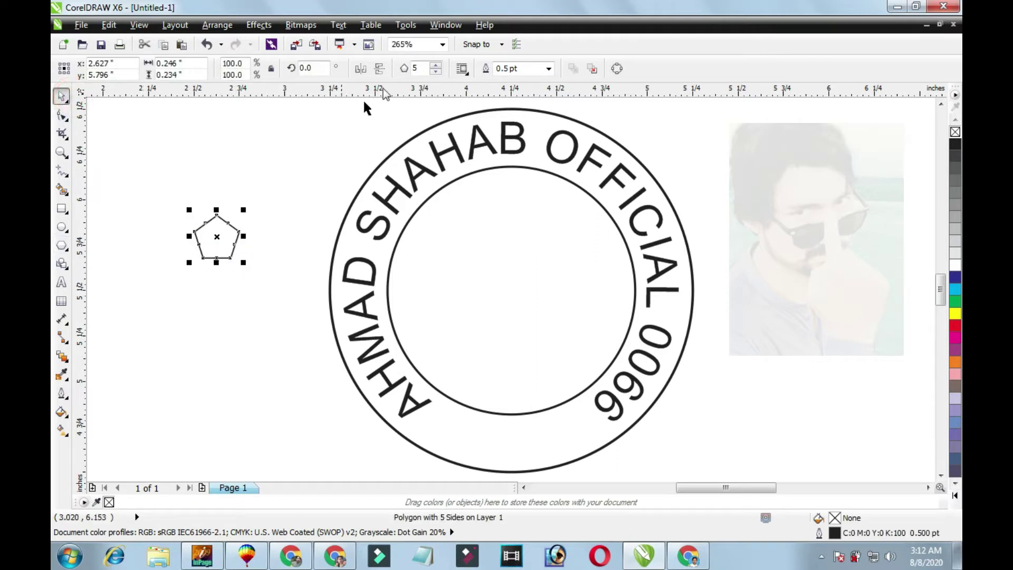
key(F2)
drag(170, 203, 302, 293)
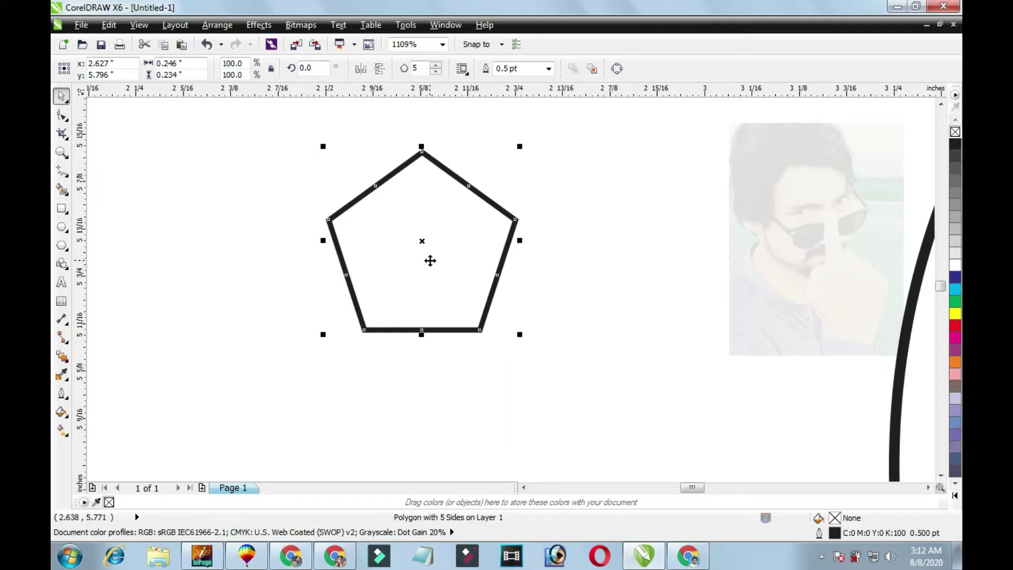
key(F10)
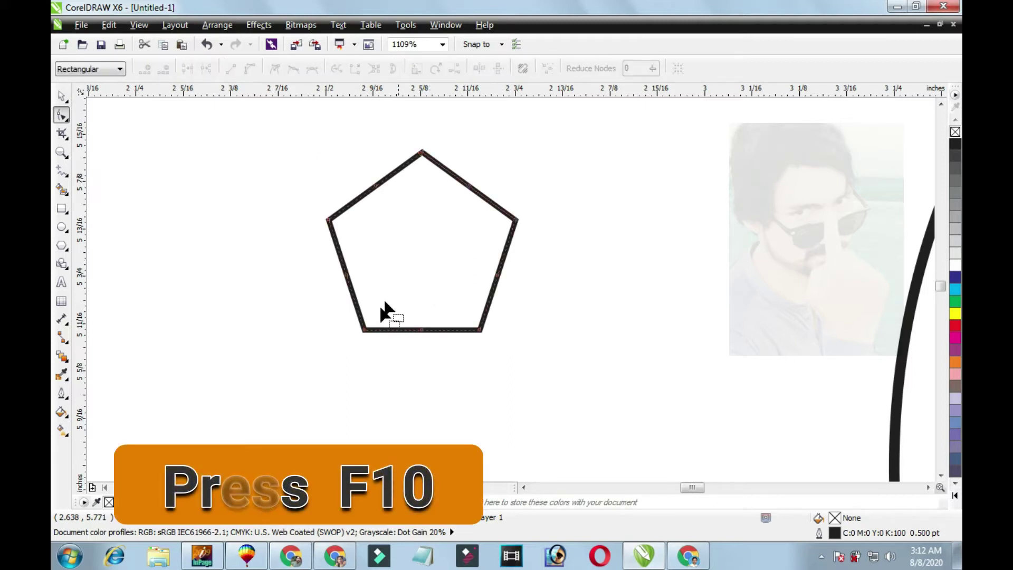
drag(364, 331, 398, 271)
key(space)
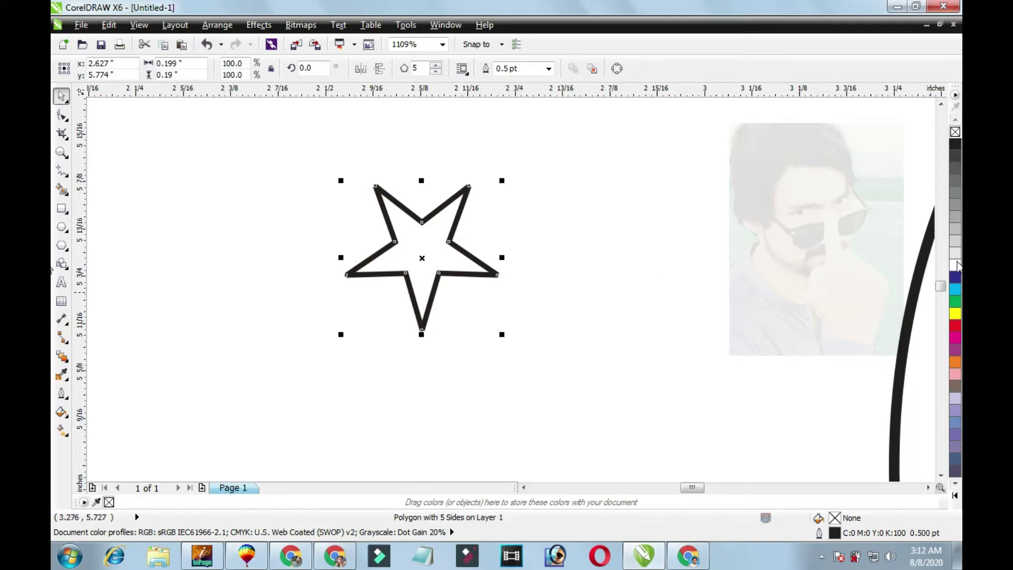
Fill the star black with no outline and centre it at the bottom of the ring.
click(955, 144)
right_click(955, 132)
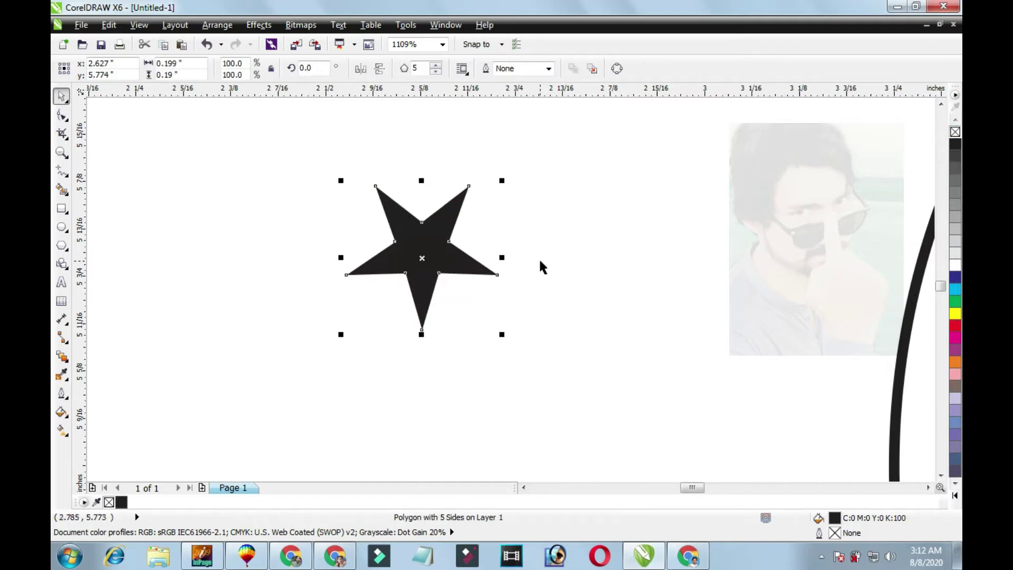
key(F3)
drag(285, 243, 583, 441)
shift+click(629, 437)
key(c)
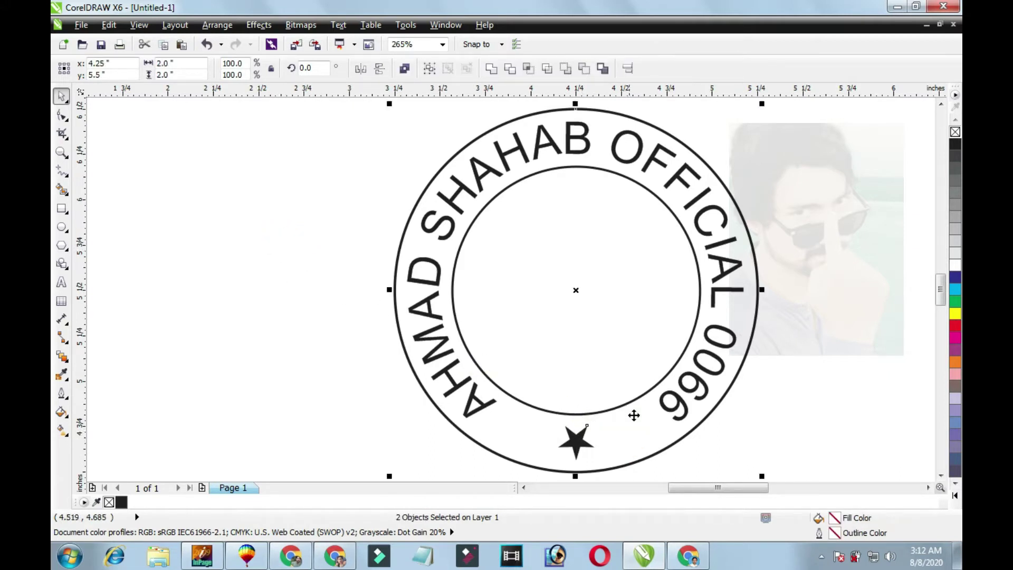
click(639, 421)
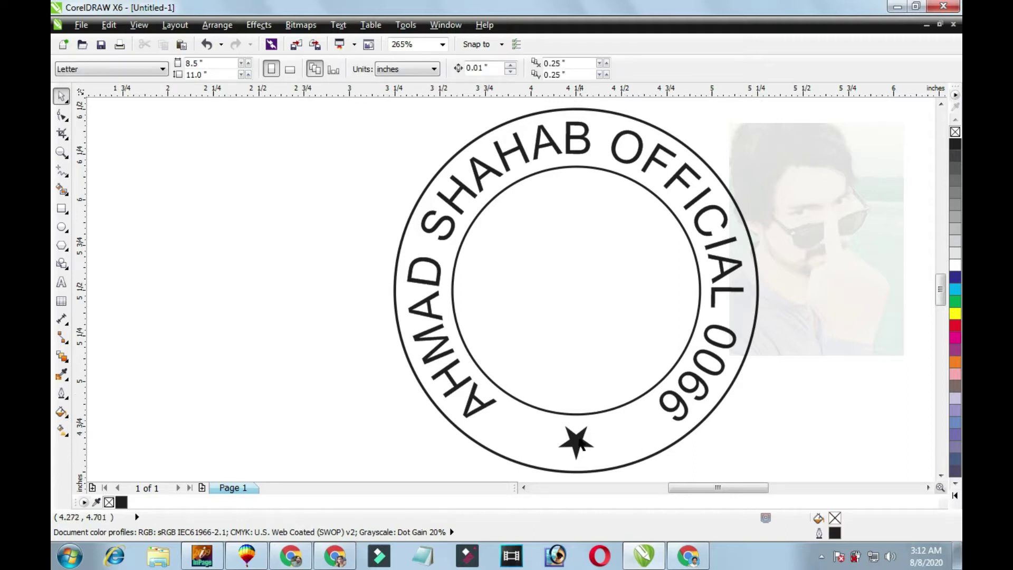
click(573, 305)
click(605, 278)
click(840, 306)
click(779, 347)
click(561, 298)
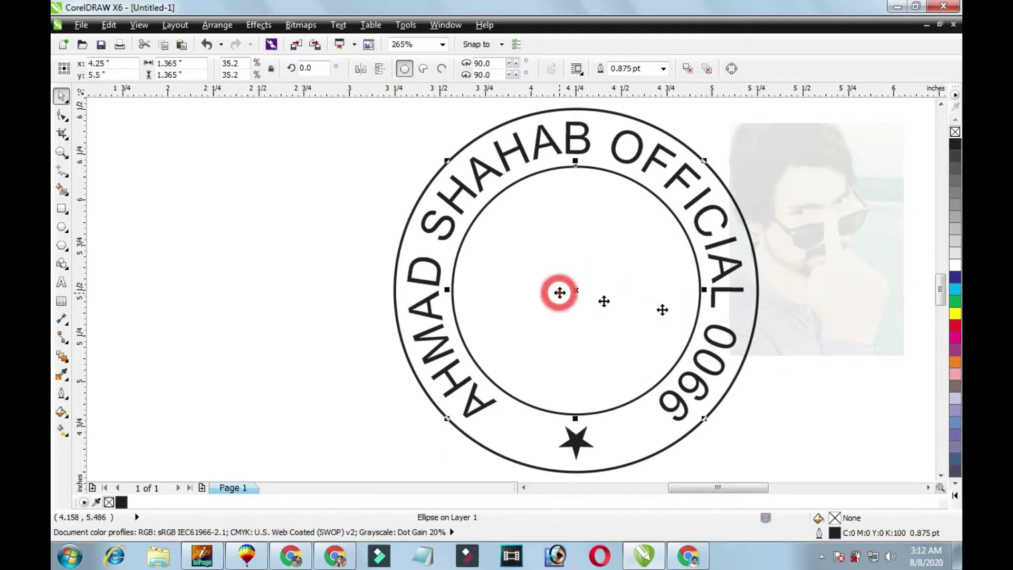
key(Escape)
scroll(802, 288, right, 1)
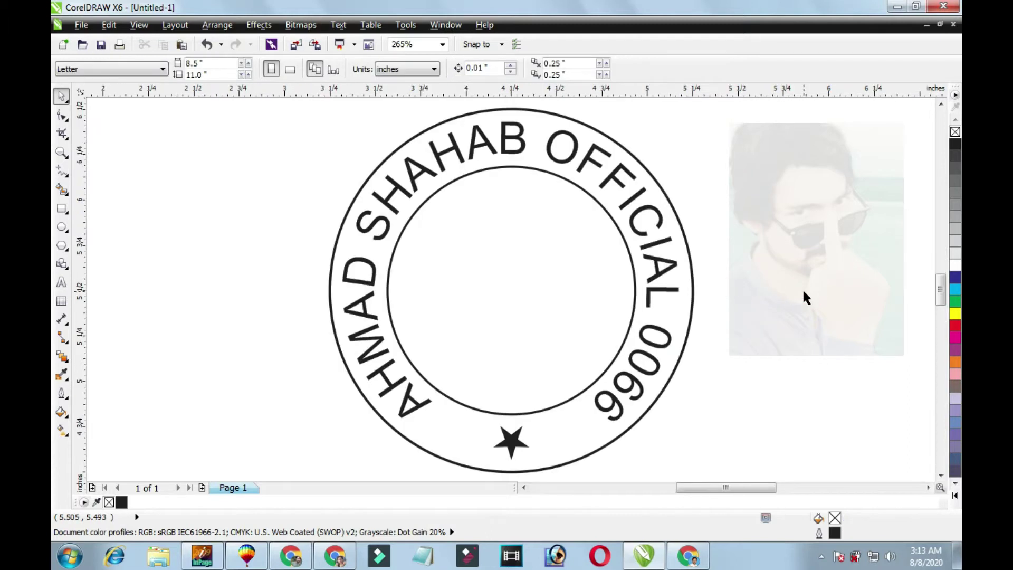
key(ctrl+a)
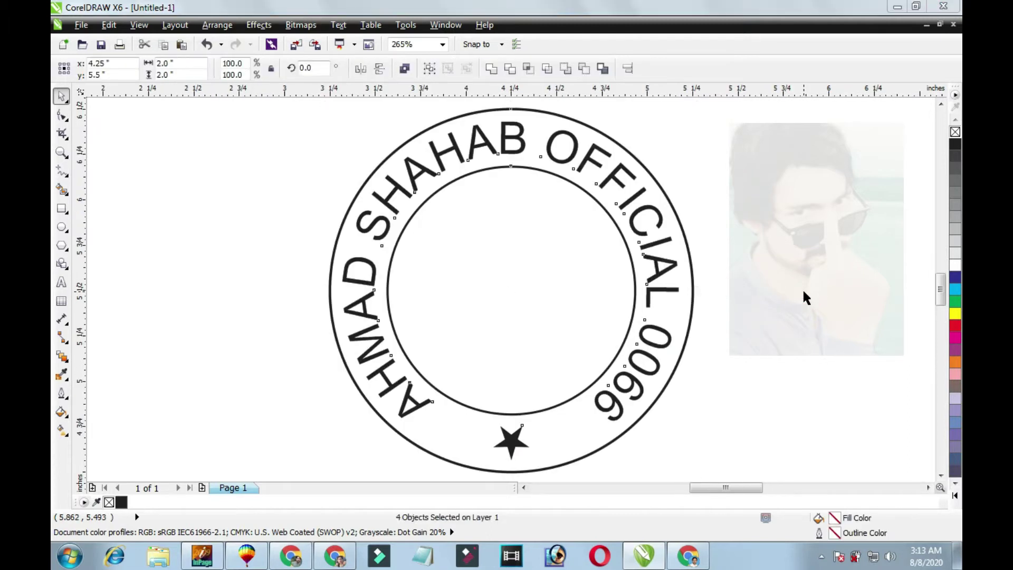
key(F9)
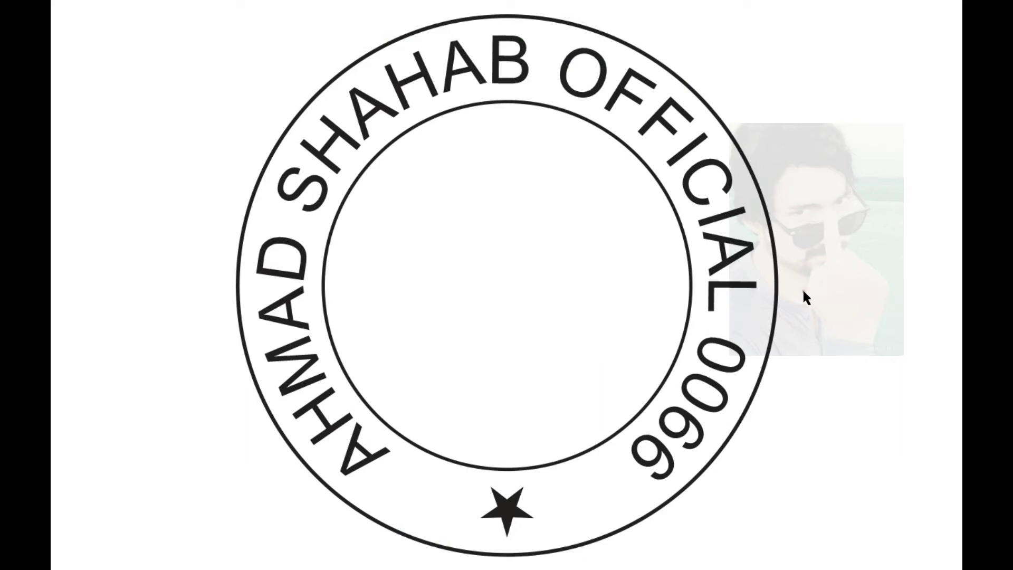
click(802, 289)
click(802, 288)
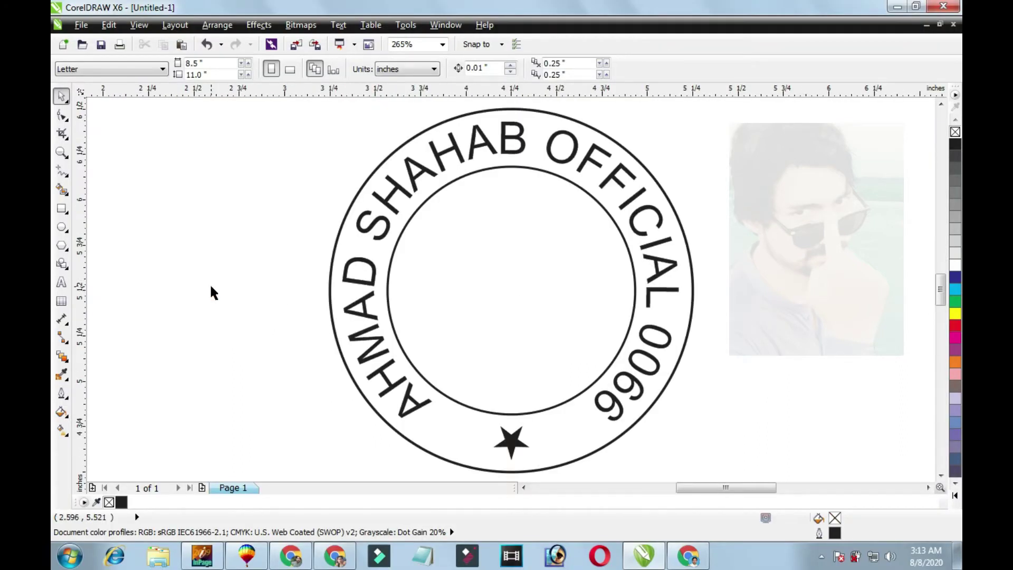
click(233, 306)
Type 'Mobile' and the mobile phone number as a new text block left of the stamp.
click(61, 283)
click(188, 290)
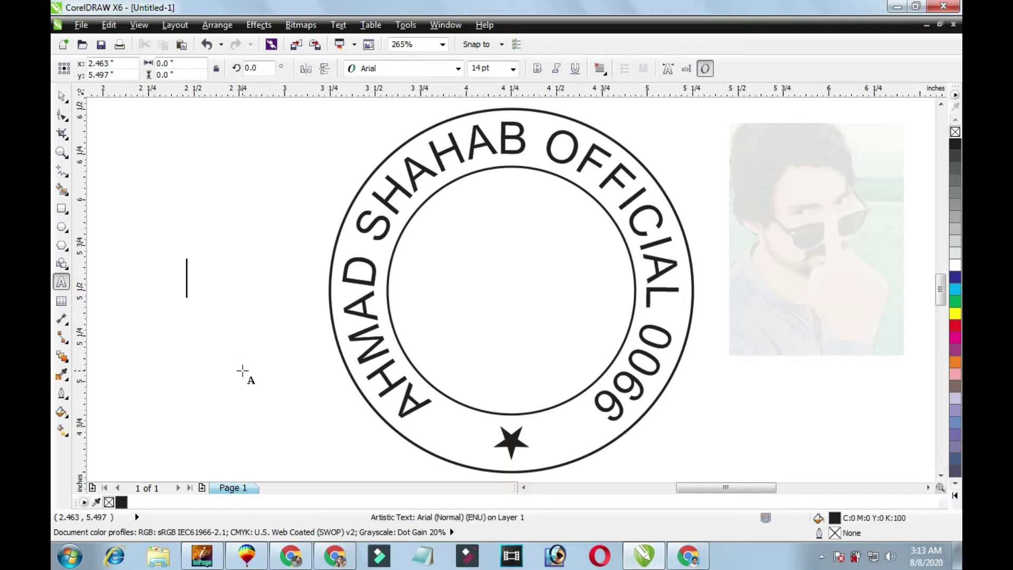
text(Mobile )
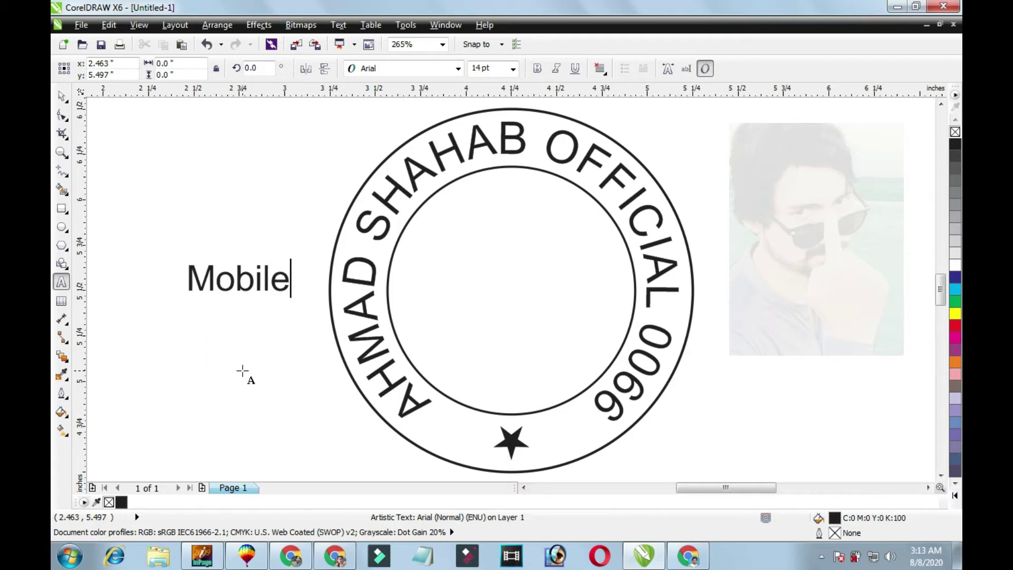
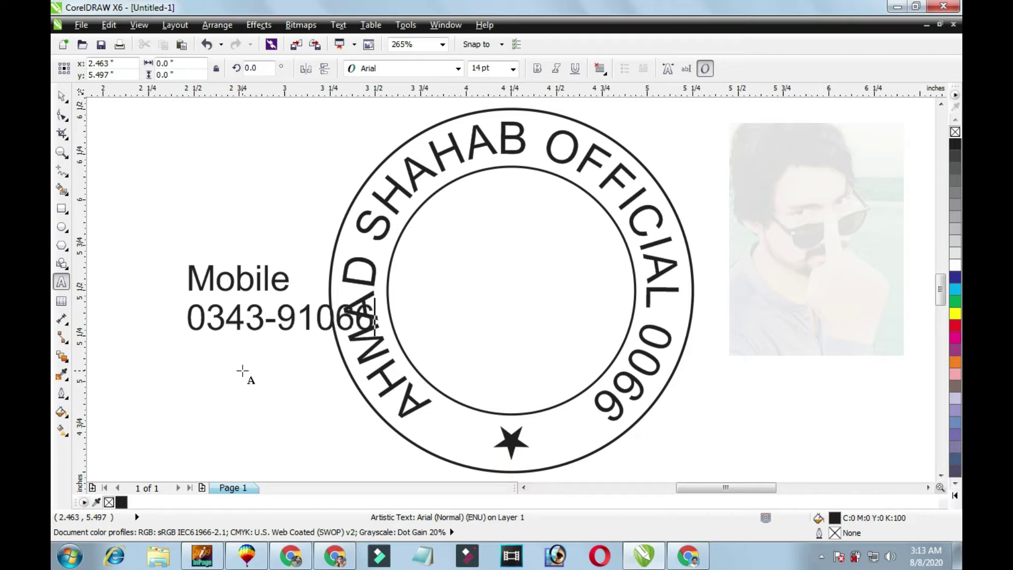
key(ctrl+space)
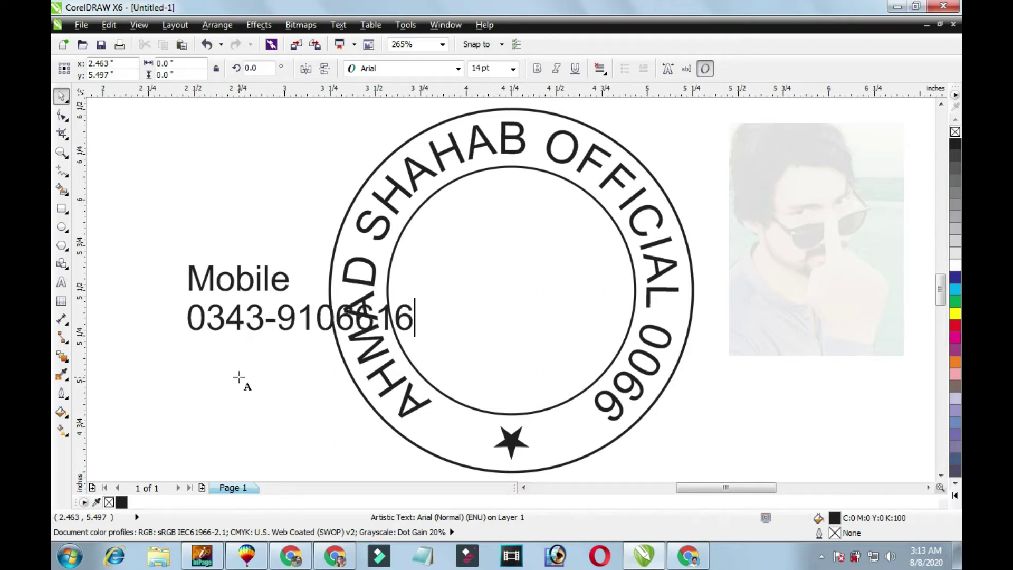
key(ctrl+space)
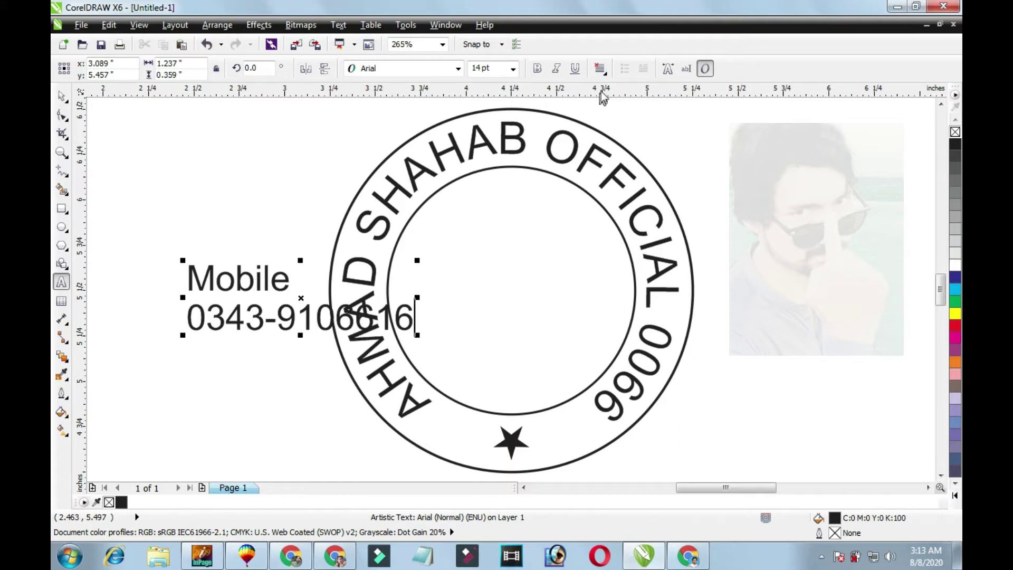
Centre-align the label lines, resize the block and centre it inside the inner circle.
click(606, 75)
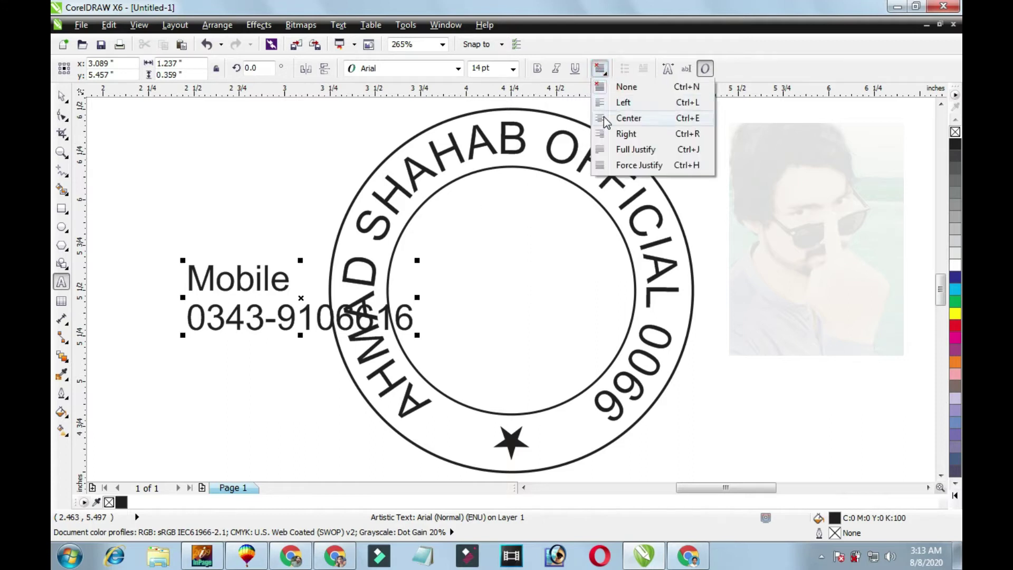
key(ctrl+e)
key(ctrl+space)
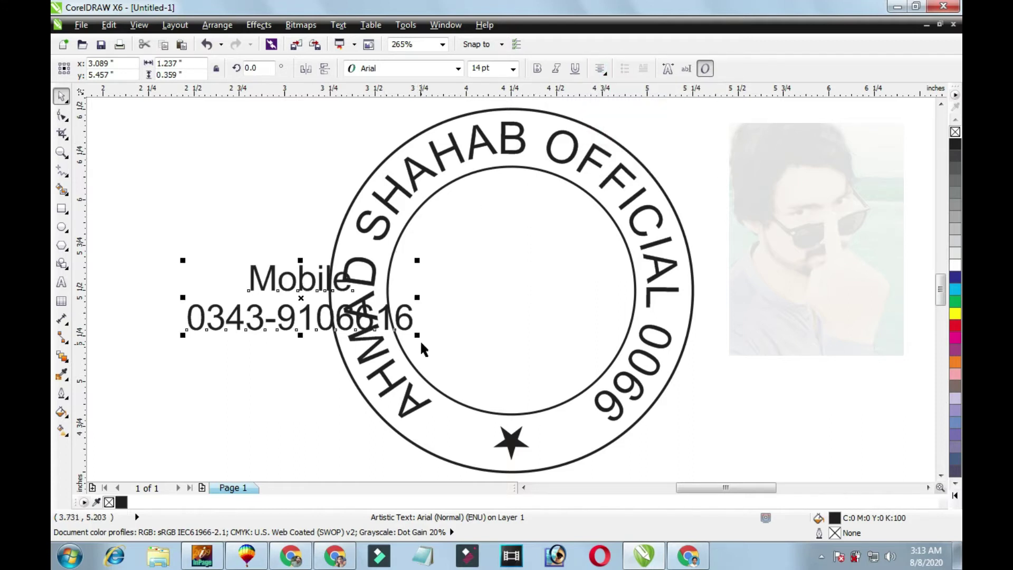
drag(420, 338, 401, 331)
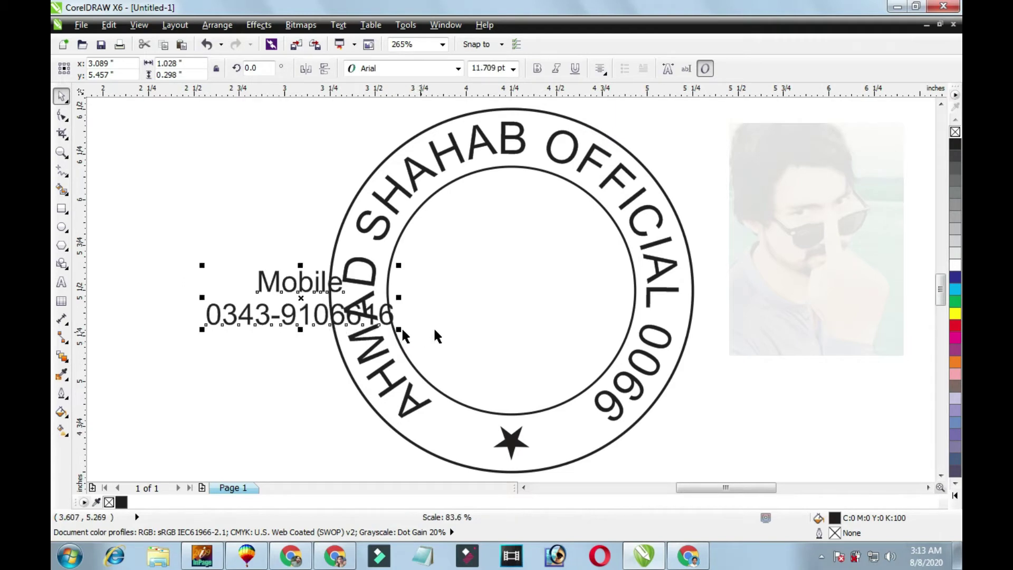
shift+click(501, 326)
key(e)
key(c)
click(546, 318)
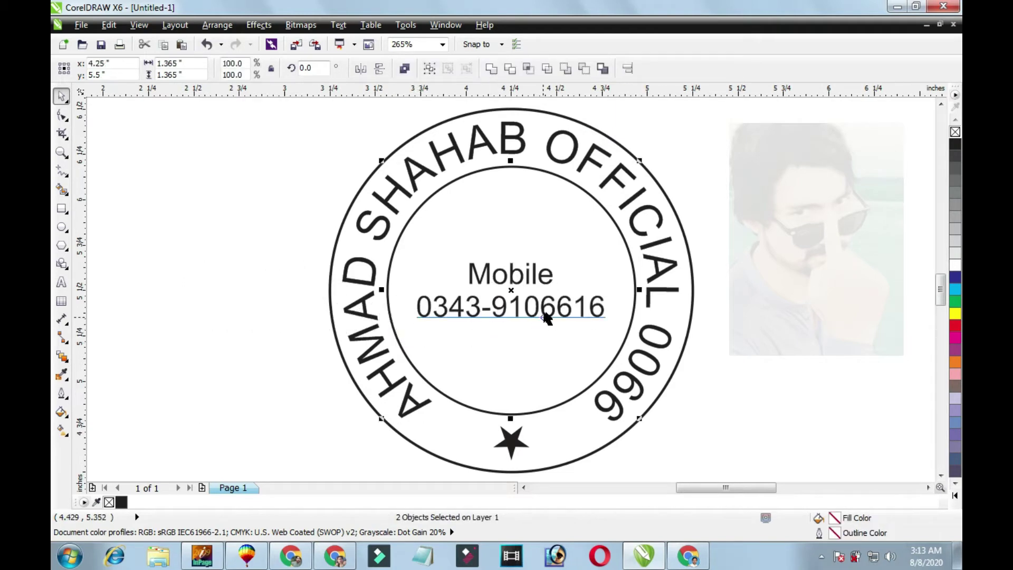
drag(609, 321, 616, 330)
click(541, 347)
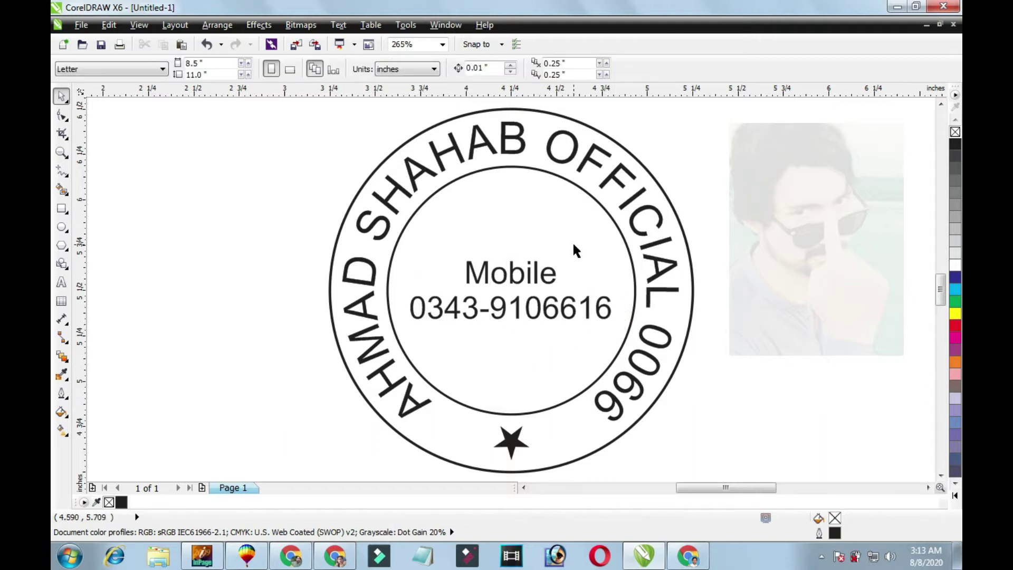
click(750, 238)
Fill the outer circle green and remove the inner circle's outline.
click(604, 193)
click(604, 193)
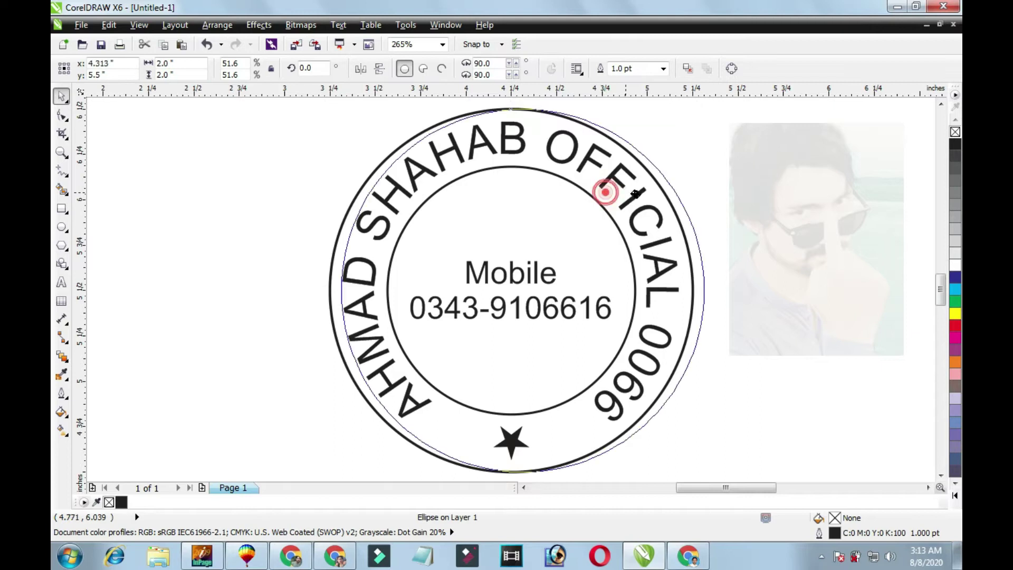
key(ctrl+z)
click(955, 302)
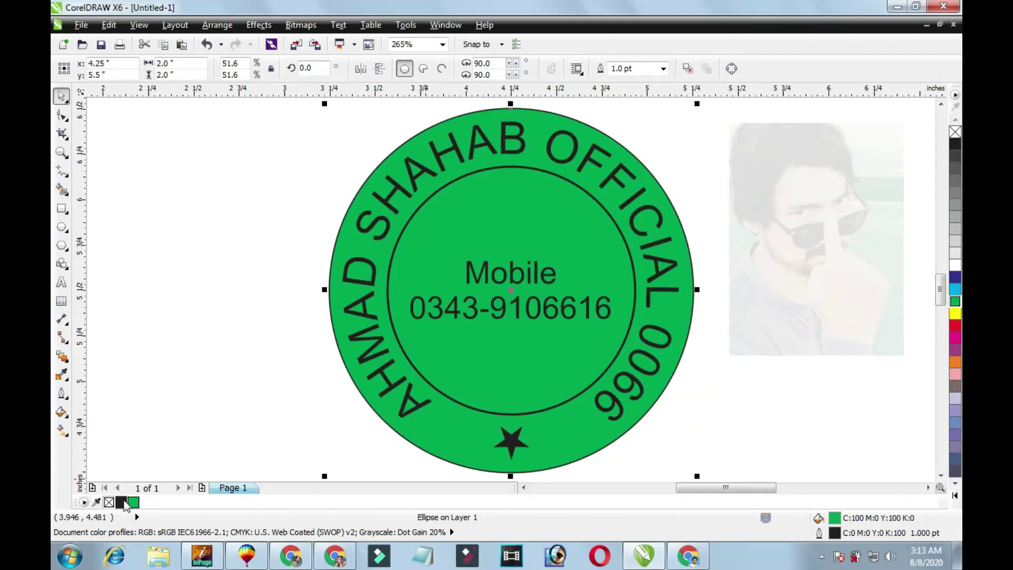
key(Tab)
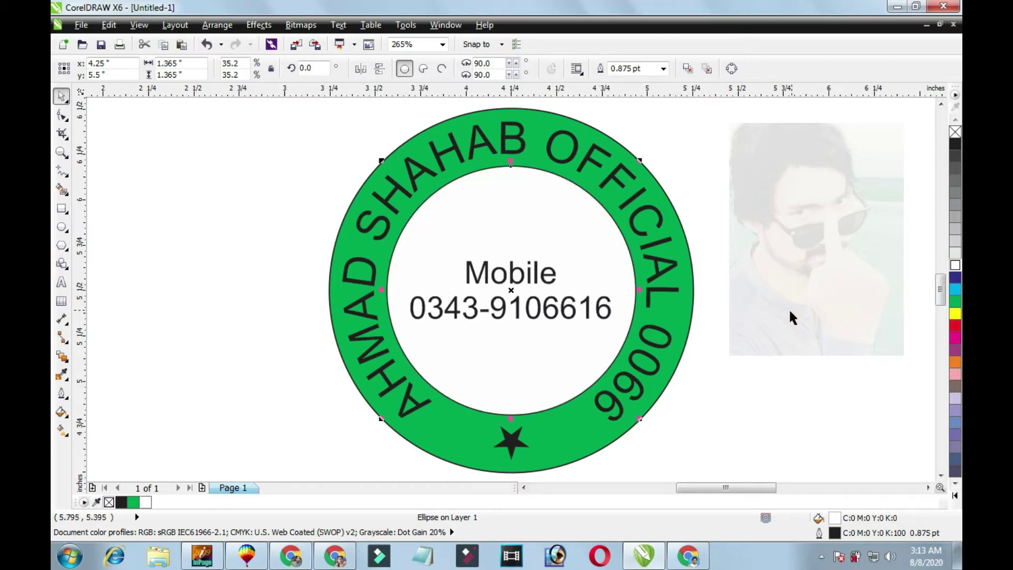
right_click(956, 132)
click(708, 214)
Draw a small 0.157-inch circle to the left of the stamp.
scroll(708, 214, down, 1)
scroll(707, 214, up, 1)
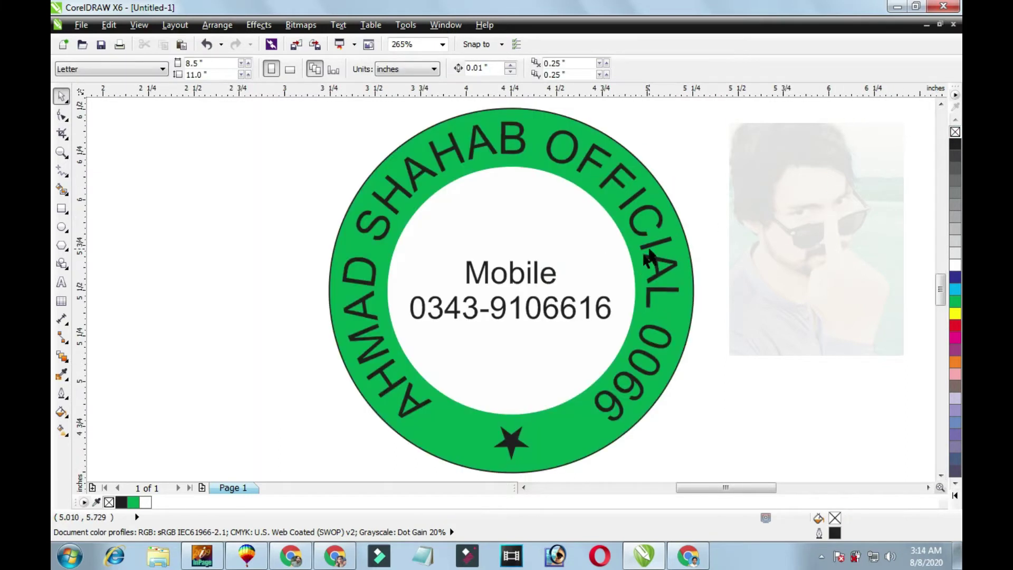
click(62, 227)
mouse_move(203, 192)
mouse_down()
mouse_move(207, 199)
mouse_move(500, 114)
mouse_move(501, 98)
mouse_move(499, 115)
mouse_move(509, 114)
mouse_up()
key(space)
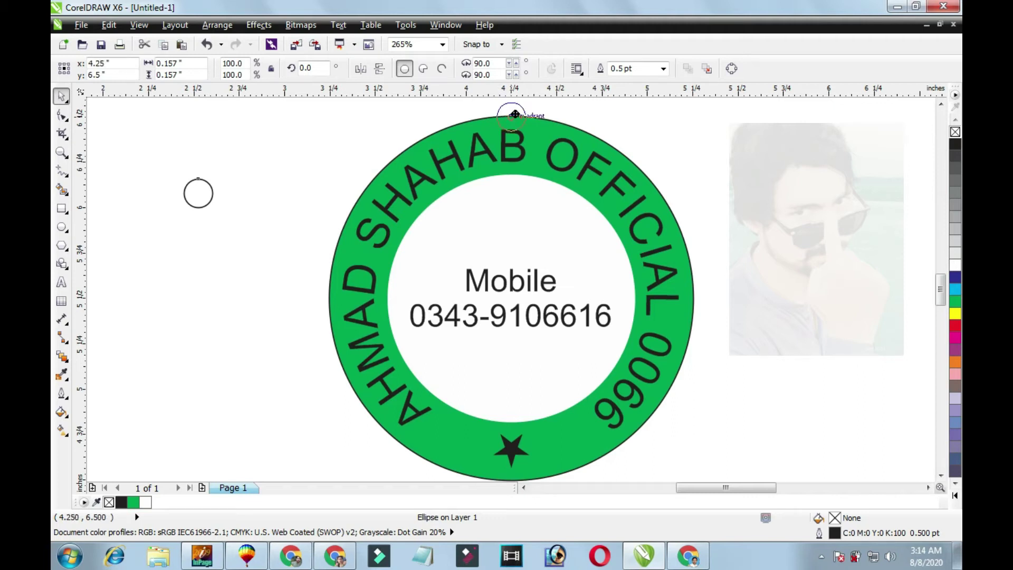
Move the small circle to the ring's top centre, fill it dark blue and remove its outline.
drag(513, 111, 511, 113)
scroll(626, 98, up, 2)
drag(450, 131, 580, 220)
key(space)
key(Up)
key(Up)
key(Up)
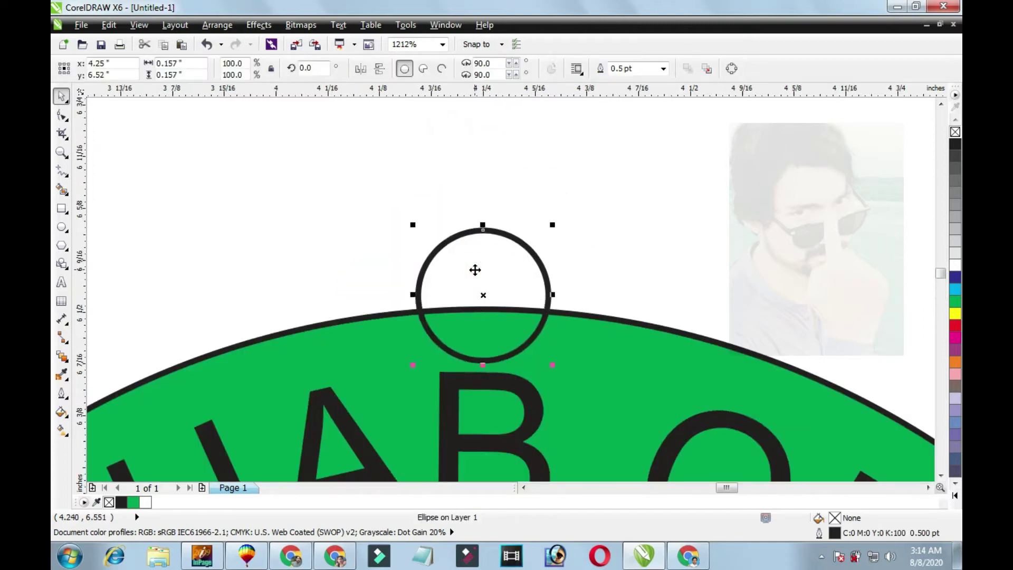
shift+click(601, 365)
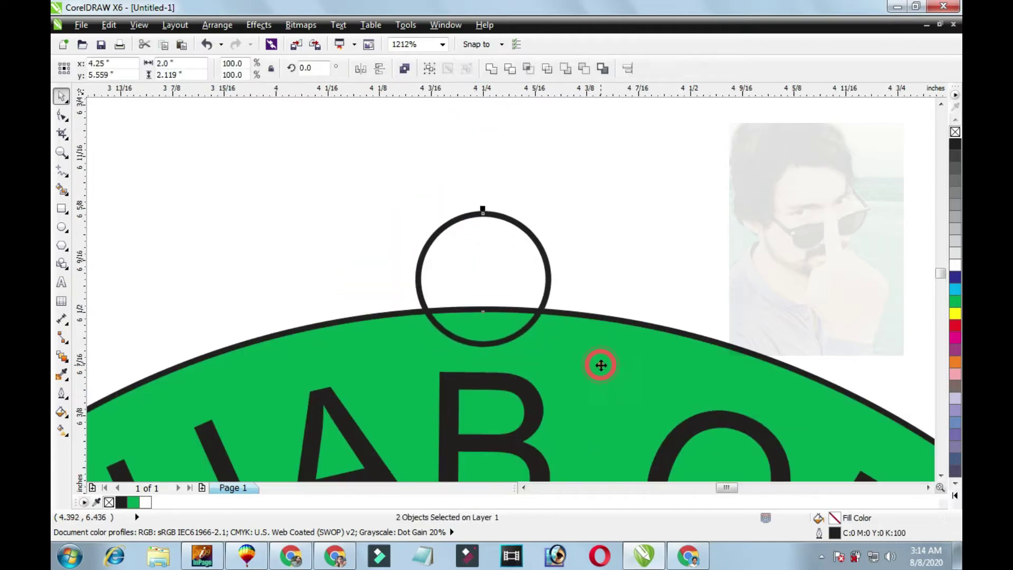
key(Escape)
click(466, 269)
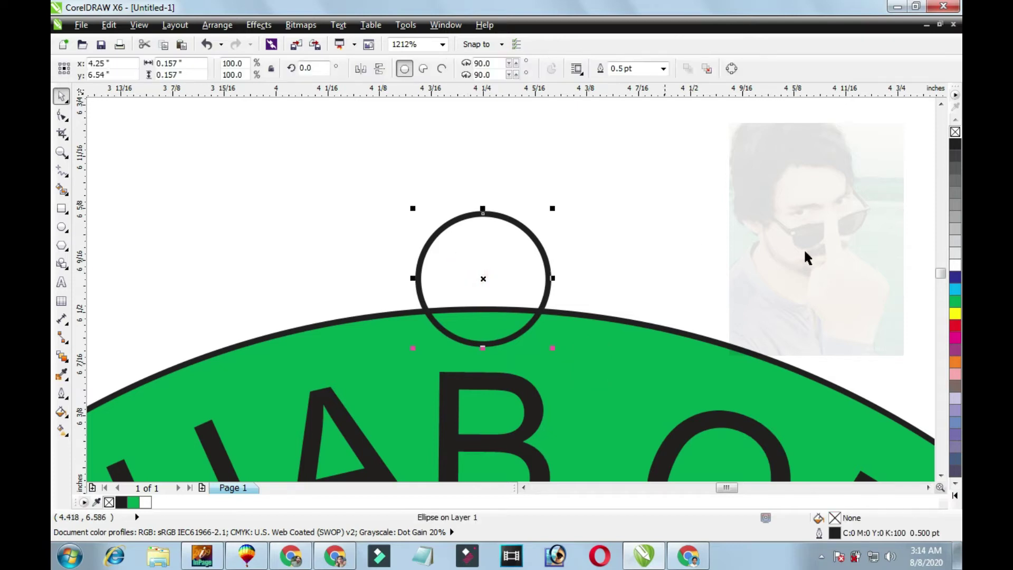
click(956, 278)
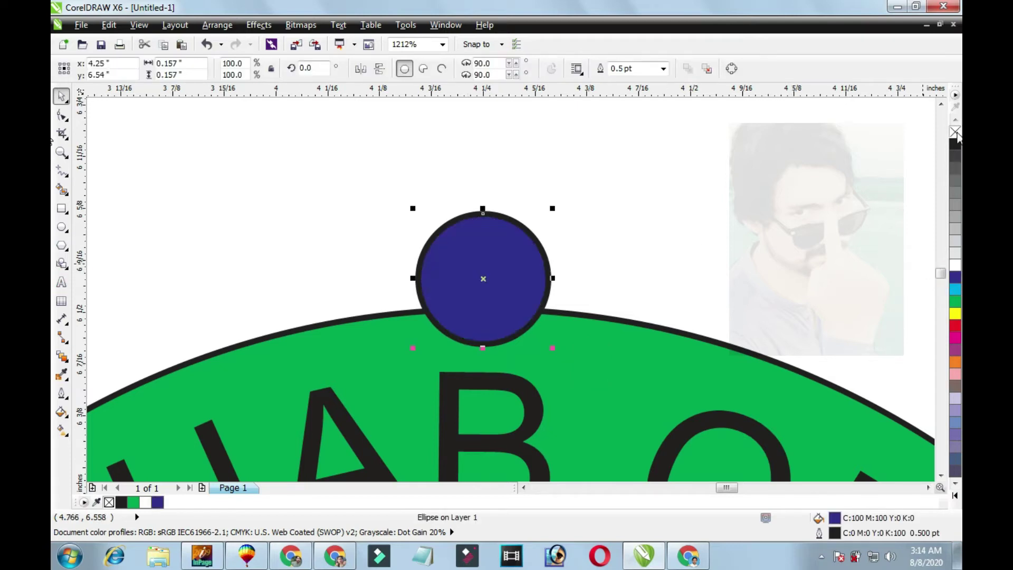
right_click(955, 132)
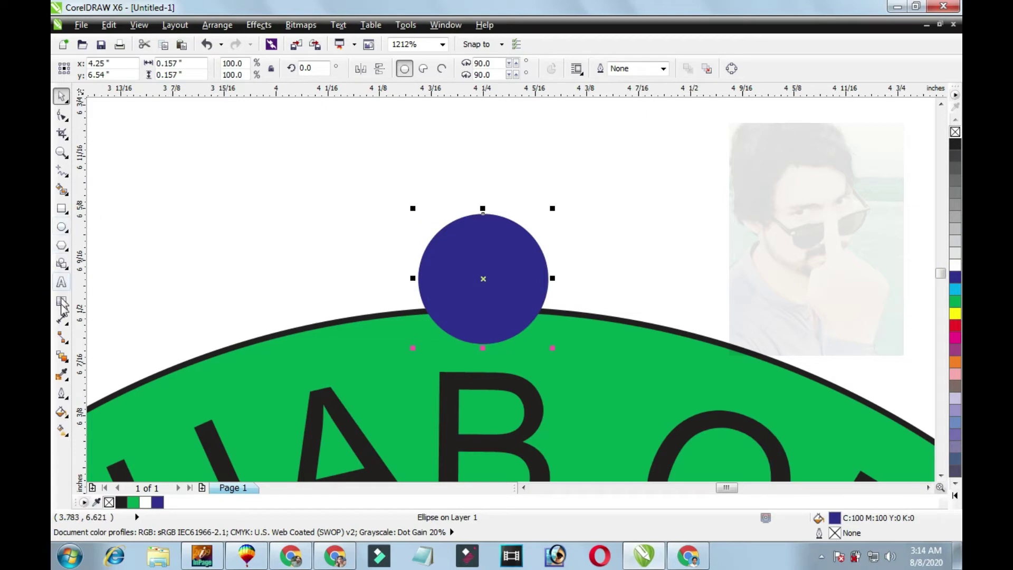
Apply a radial transparency to the blue bead, with its centre placed slightly low.
click(69, 362)
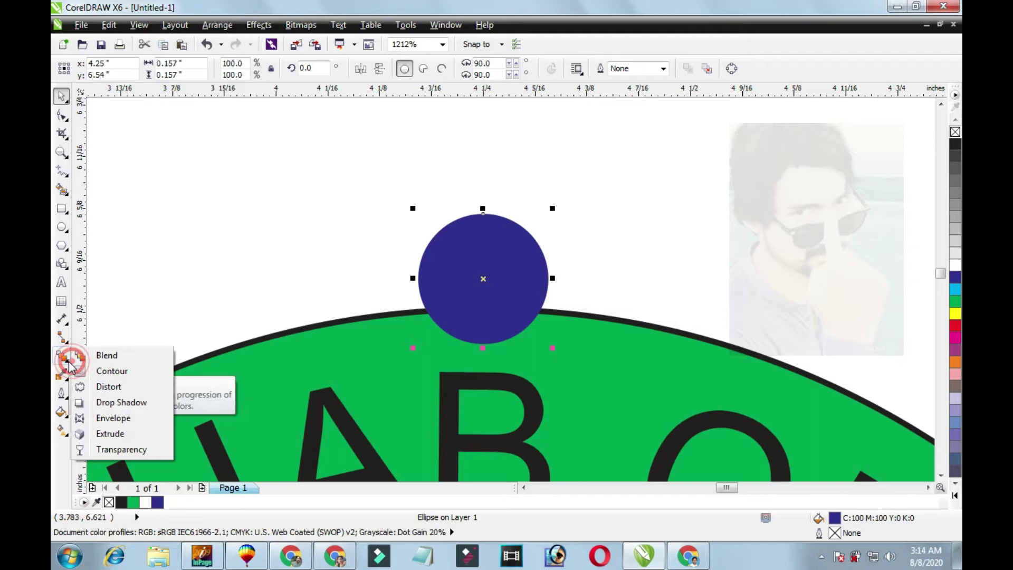
click(97, 450)
drag(477, 275, 477, 327)
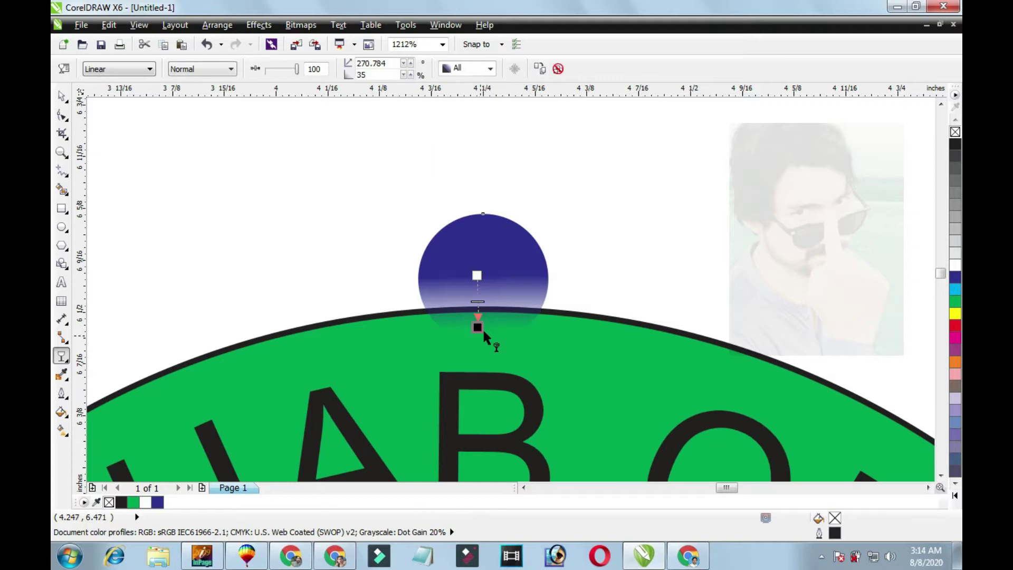
click(111, 69)
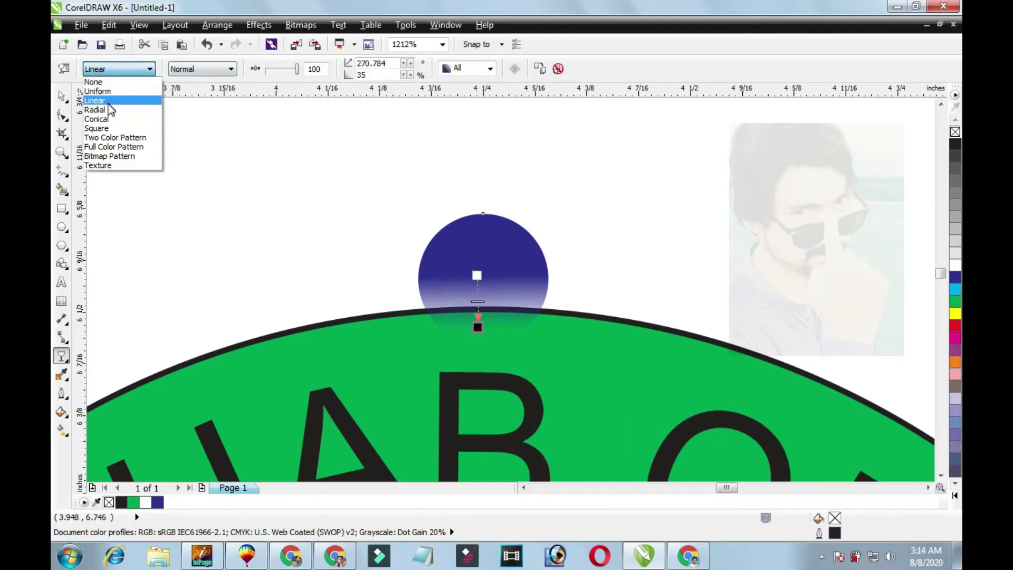
click(109, 109)
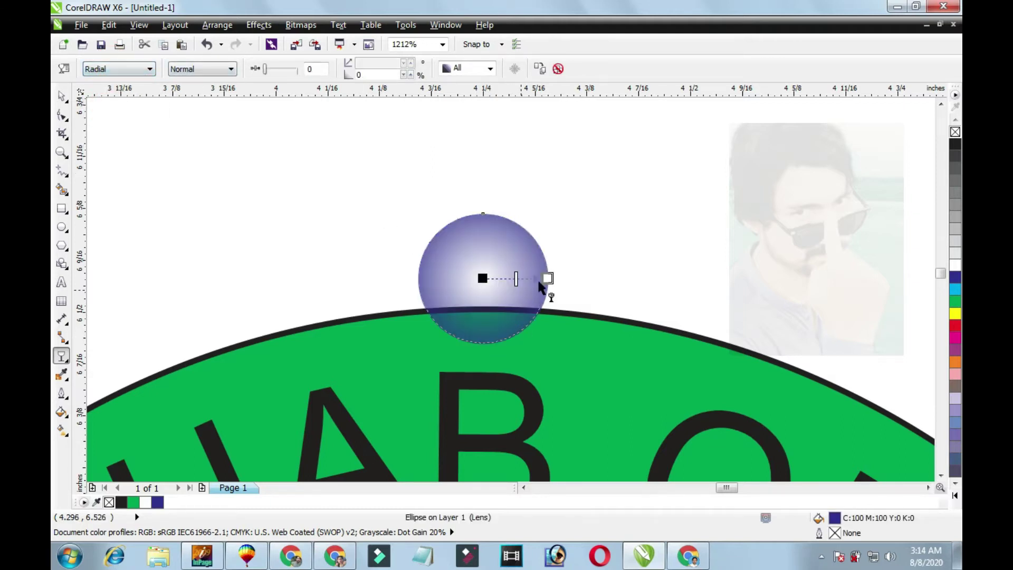
drag(547, 279, 483, 342)
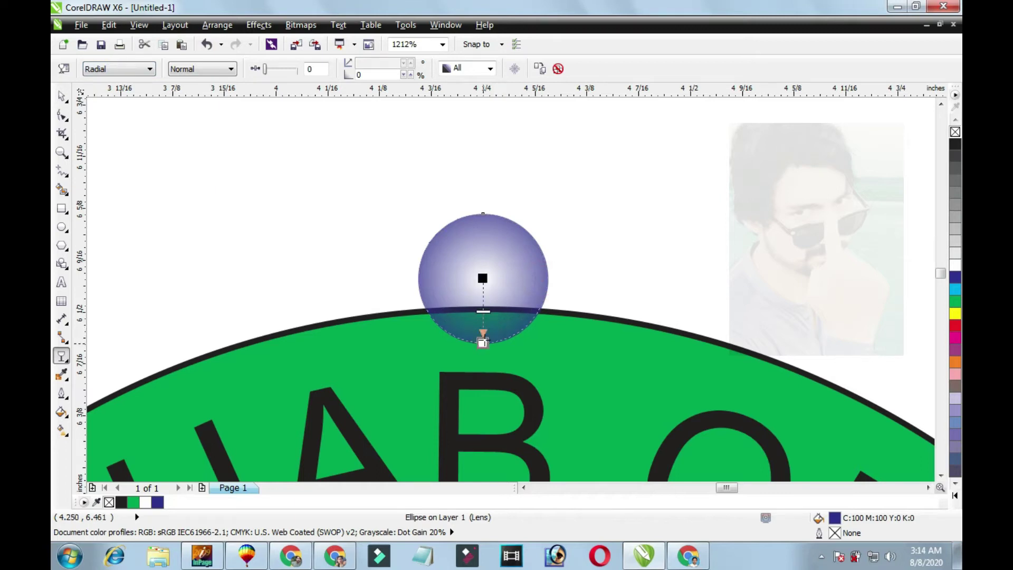
drag(482, 278, 482, 301)
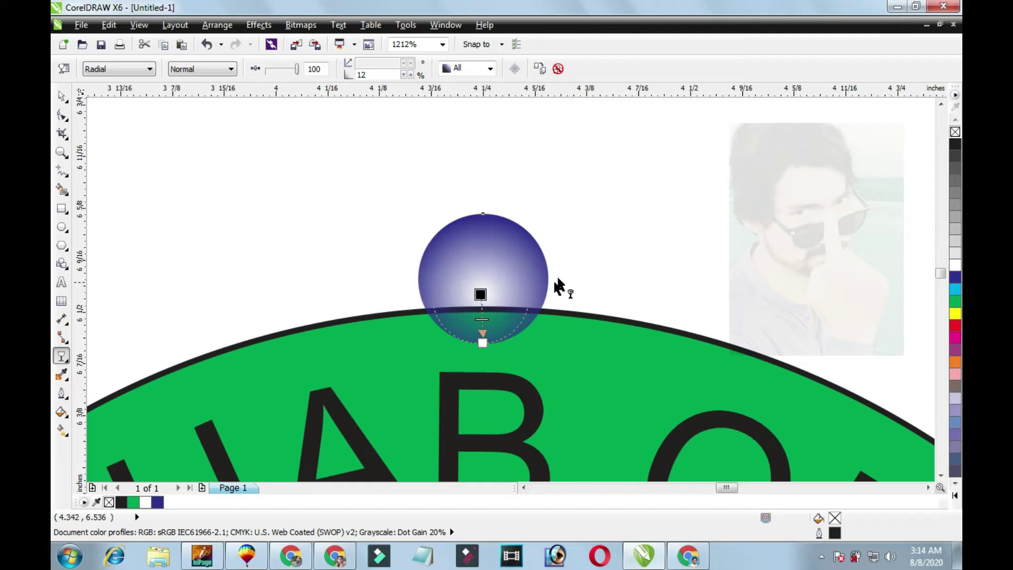
key(space)
key(Escape)
scroll(571, 355, down, 5)
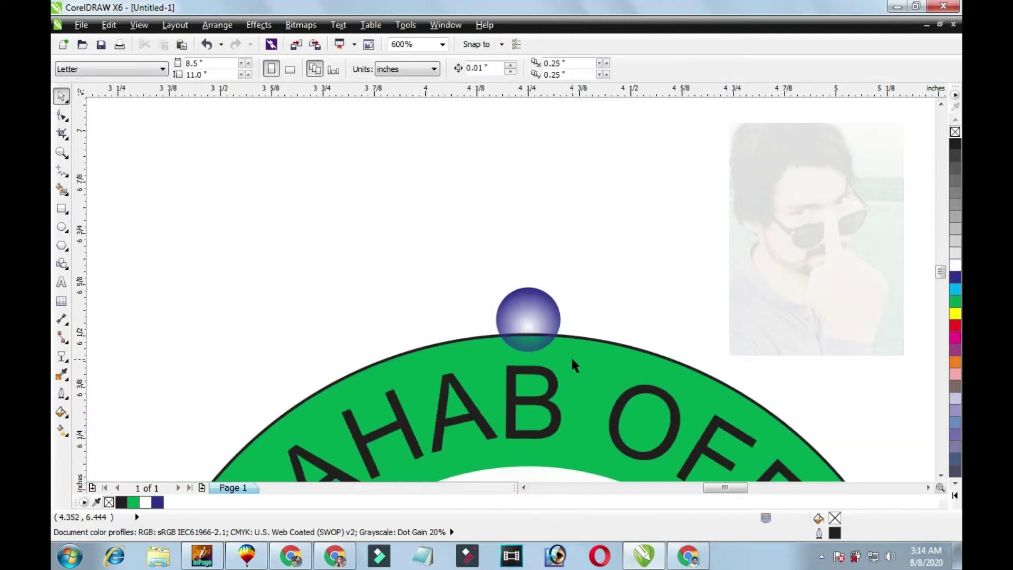
Select the whole stamp, then close the Align and Distribute settings.
drag(401, 186, 643, 409)
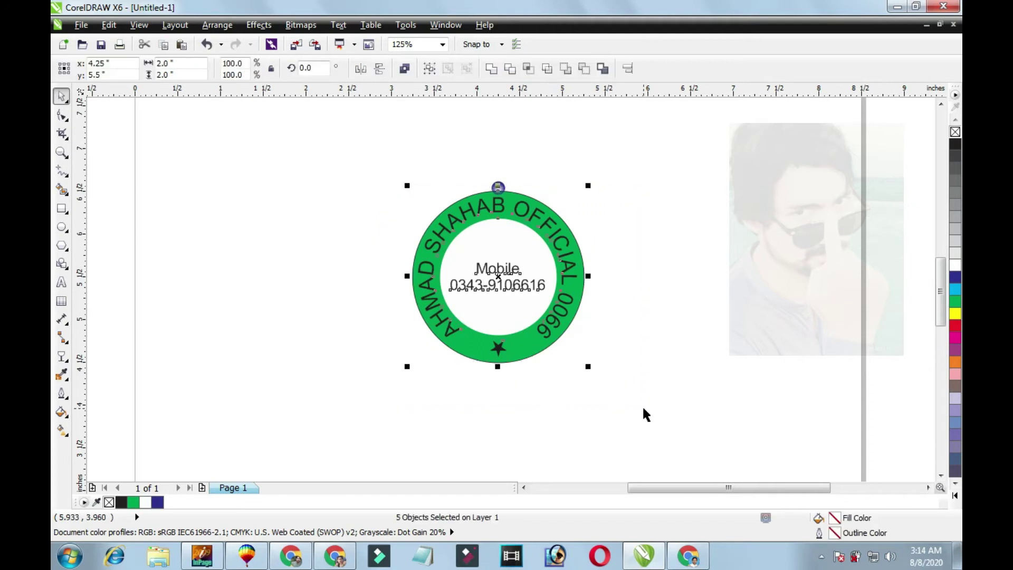
click(629, 68)
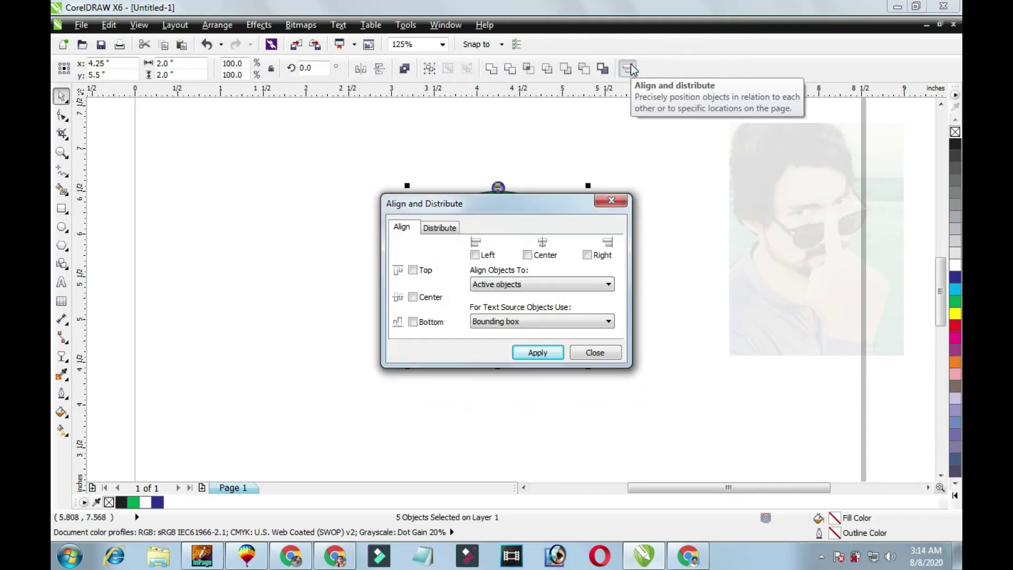
click(611, 205)
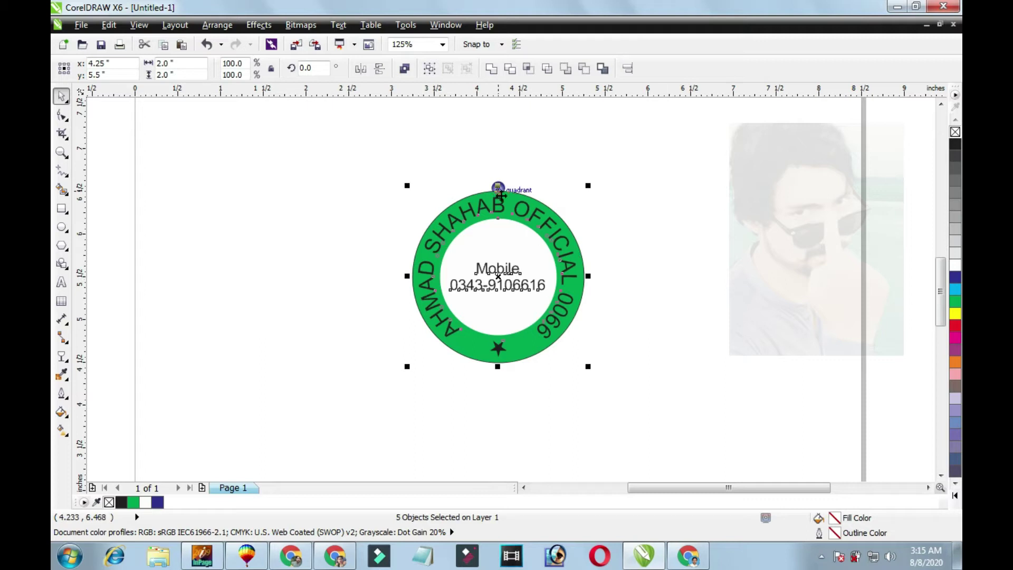
scroll(540, 186, up, 2)
key(Escape)
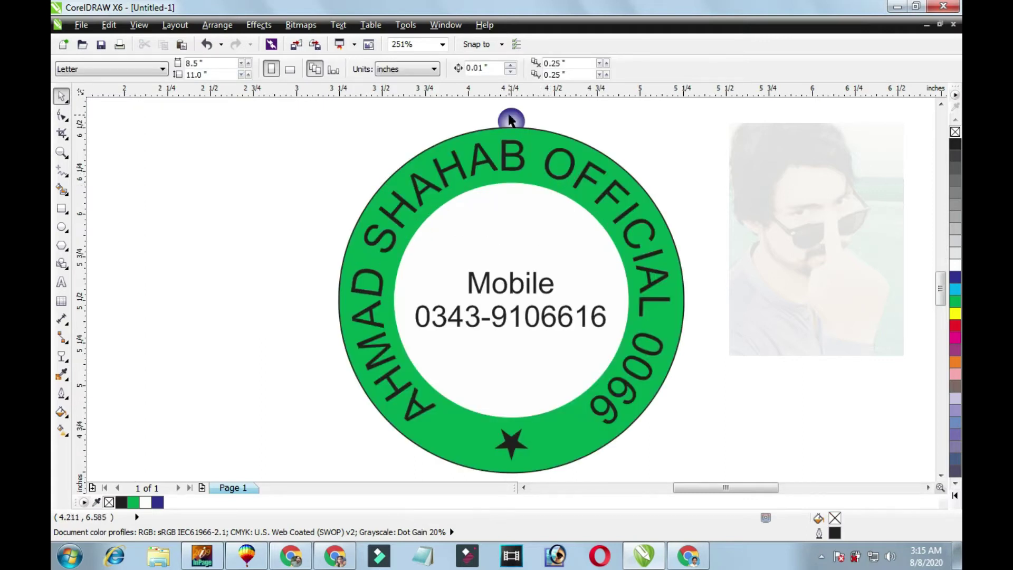
Set the top bead's rotation centre to the stamp's middle and place one rotated copy beside it.
click(509, 121)
click(510, 121)
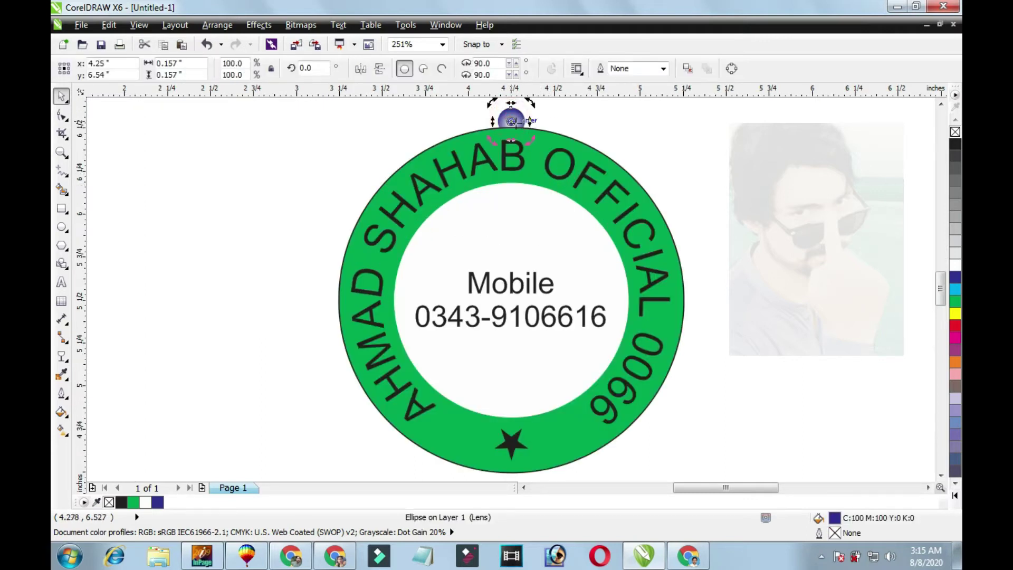
mouse_move(510, 121)
mouse_down()
mouse_move(510, 308)
mouse_move(511, 299)
mouse_up()
drag(515, 293, 514, 308)
drag(531, 102, 569, 143)
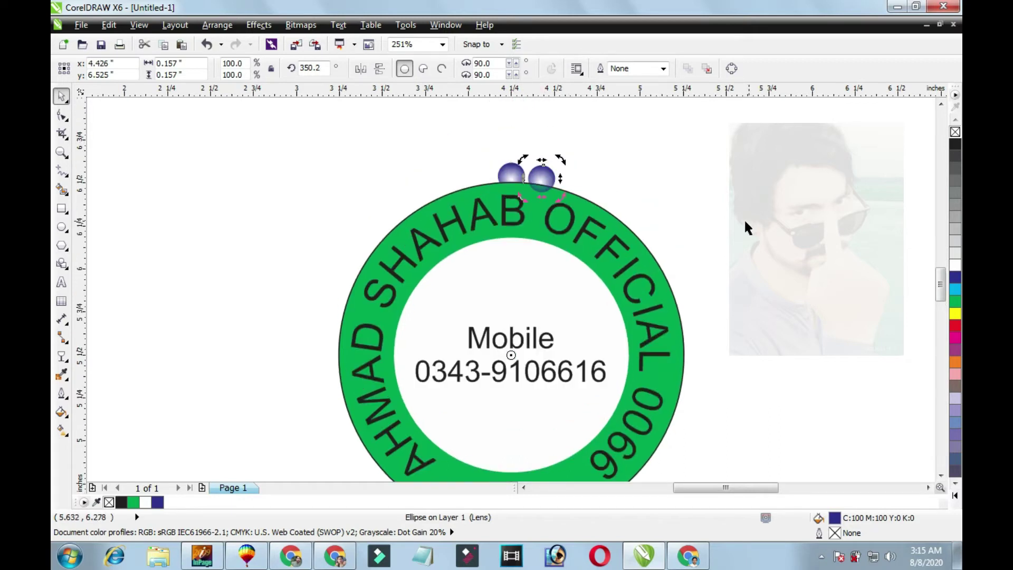
Repeat the rotated bead copy four times with Ctrl+R to complete the border.
key(ctrl+r)
key(ctrl+r)
key(ctrl+r)
key(ctrl+r)
key(ctrl+r)
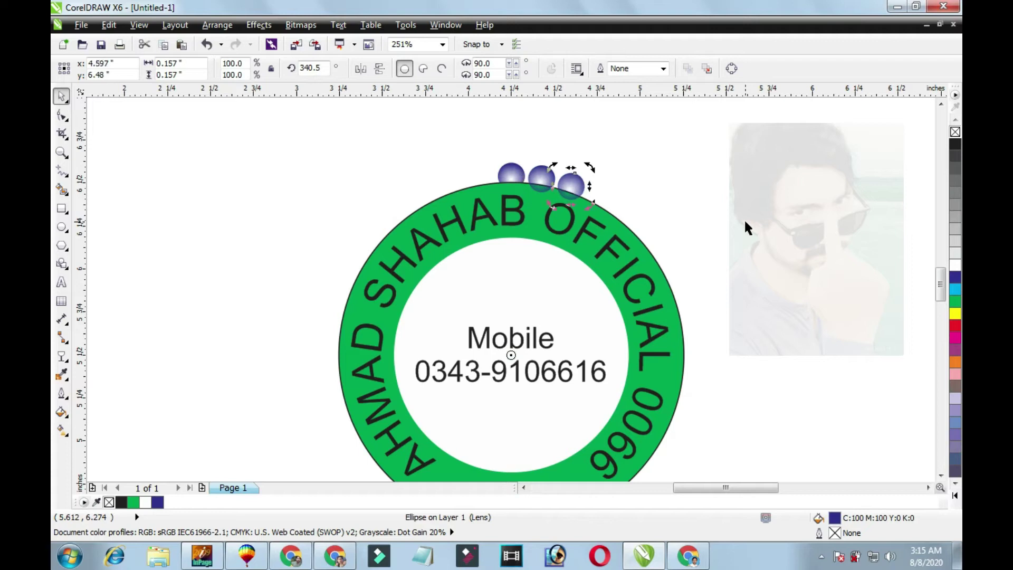
key(ctrl+r)
key(ctrl+r)
key(ctrl+r)
key(ctrl+r)
key(ctrl+r)
key(ctrl+r)
key(ctrl+r)
key(ctrl+r)
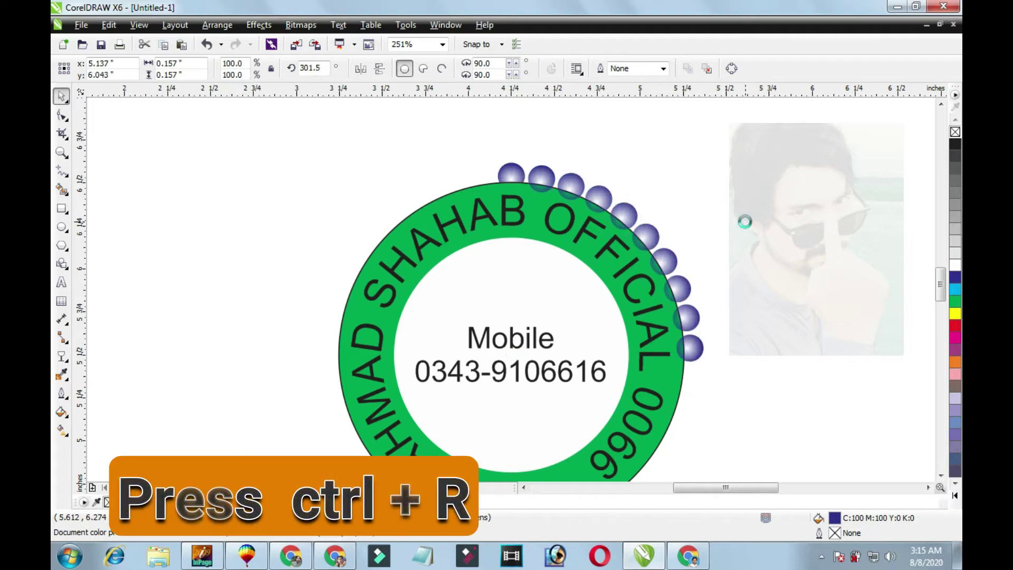
key(ctrl+r)
key(ctrl+r)
key(ctrl+r)
key(ctrl+r)
key(ctrl+r)
key(ctrl+r)
key(ctrl+r)
key(ctrl+r)
key(ctrl+r)
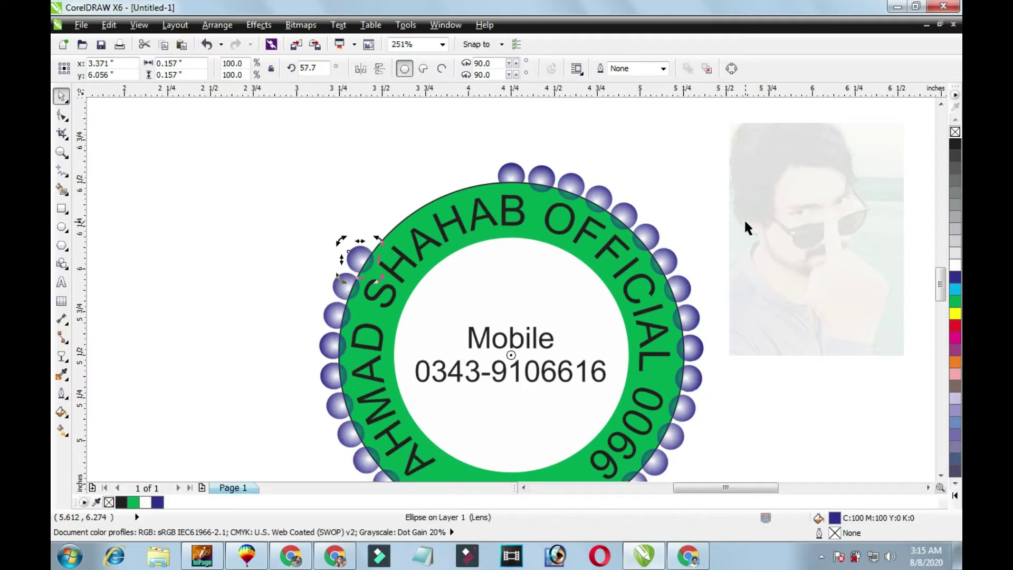
key(ctrl+r)
key(ctrl+r)
key(ctrl+r)
key(ctrl+r)
key(ctrl+r)
key(Escape)
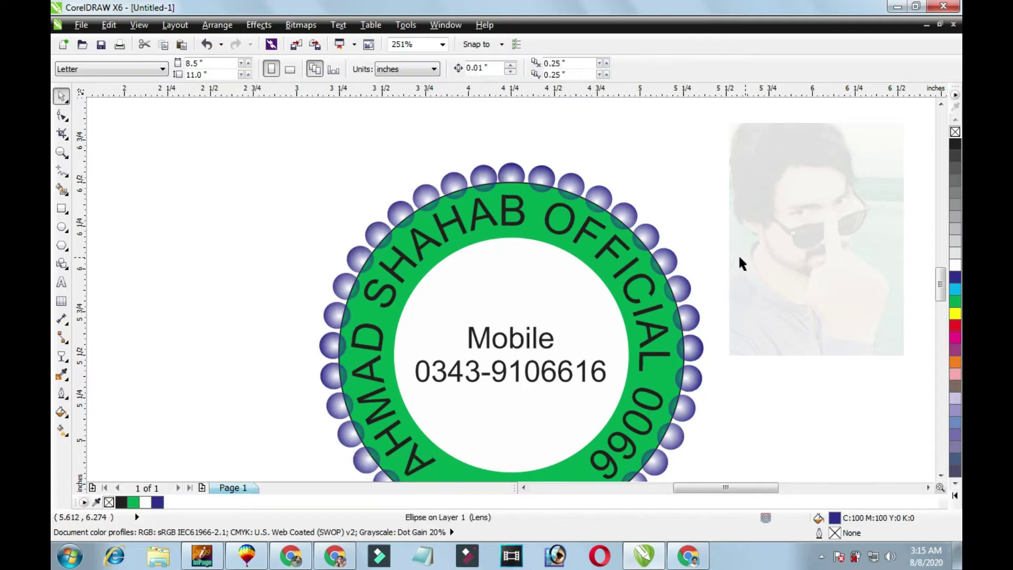
scroll(740, 254, down, 2)
scroll(683, 270, up, 2)
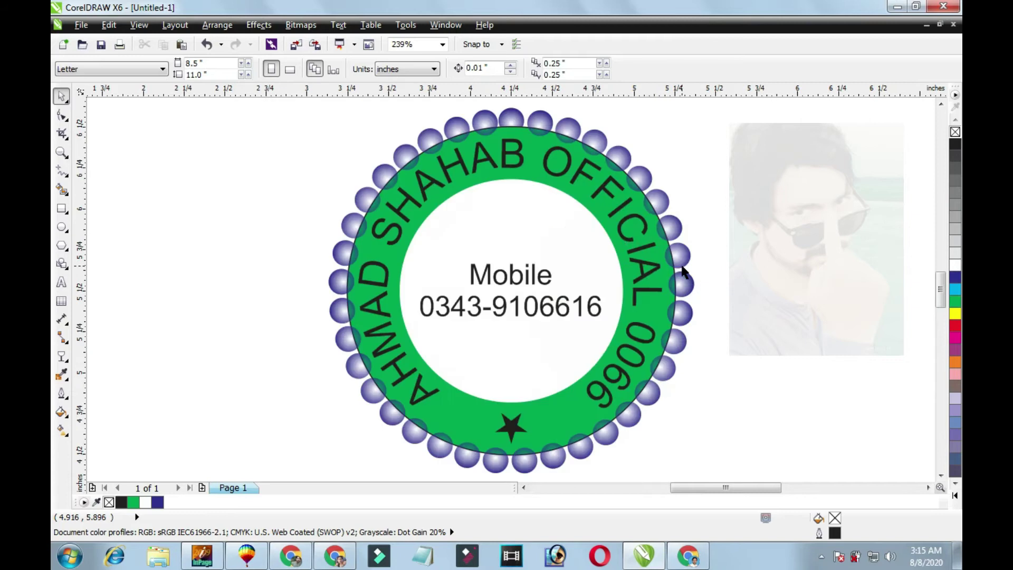
Select the curved name text, green ring, phone number and star and bring them to front.
mouse_move(635, 255)
mouse_down()
mouse_move(593, 244)
mouse_move(593, 256)
mouse_move(622, 258)
mouse_up()
shift+click(575, 247)
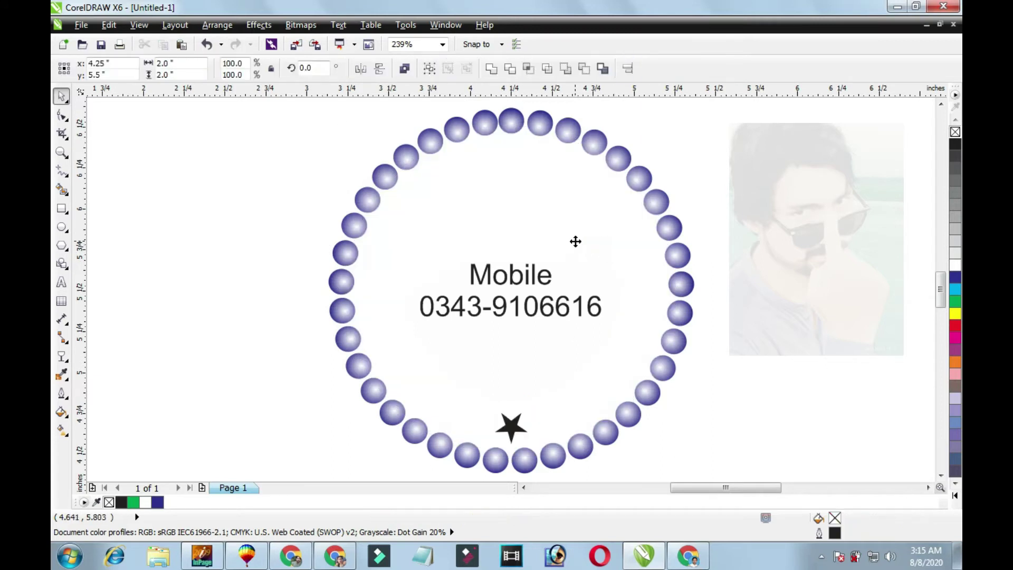
shift+click(563, 312)
shift+click(520, 431)
key(Delete)
key(ctrl+z)
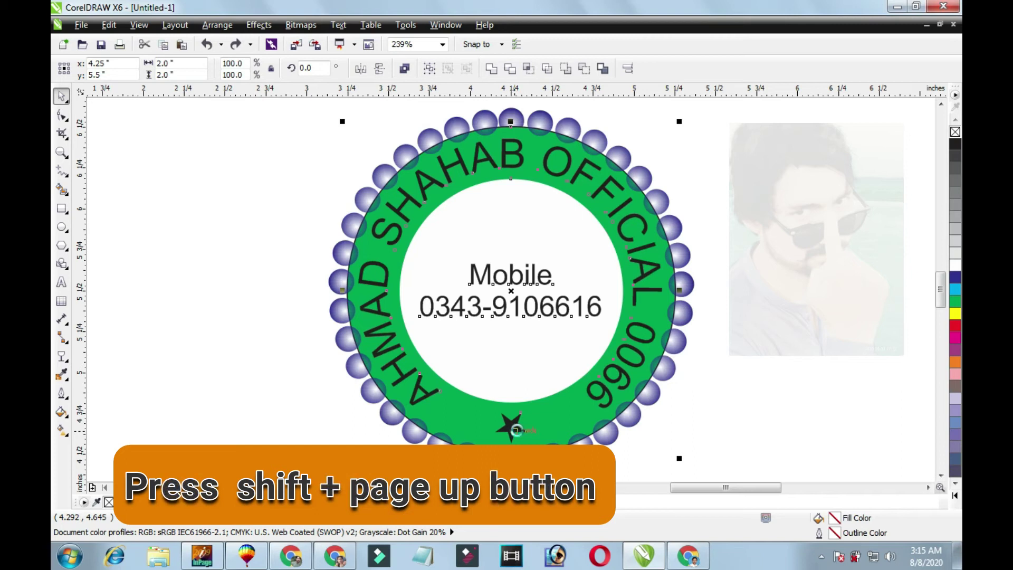
key(shift+Page_Up)
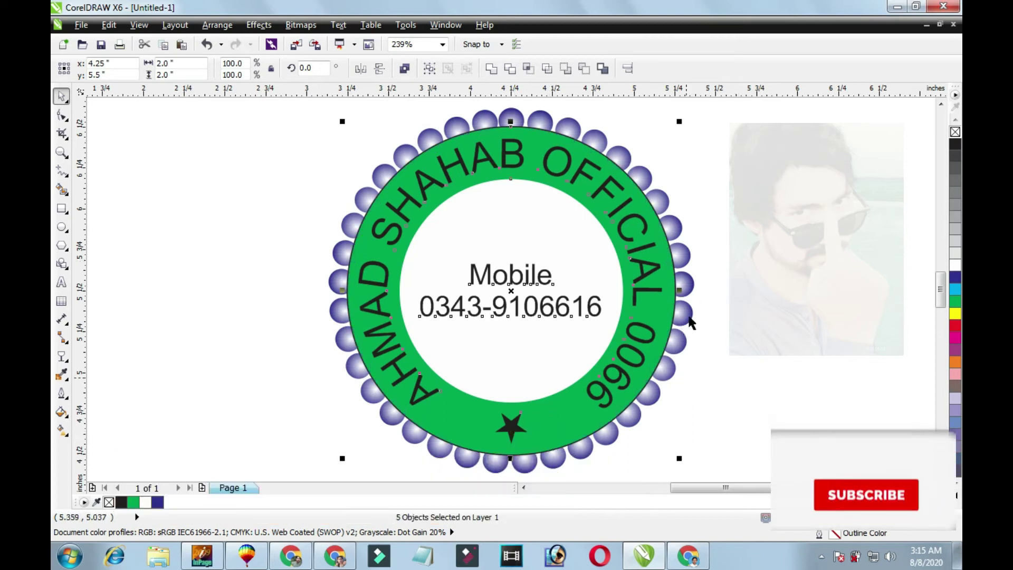
Enlarge the selected parts to about 105% and zoom to fit the whole stamp.
scroll(686, 192, down, 2)
drag(694, 186, 704, 182)
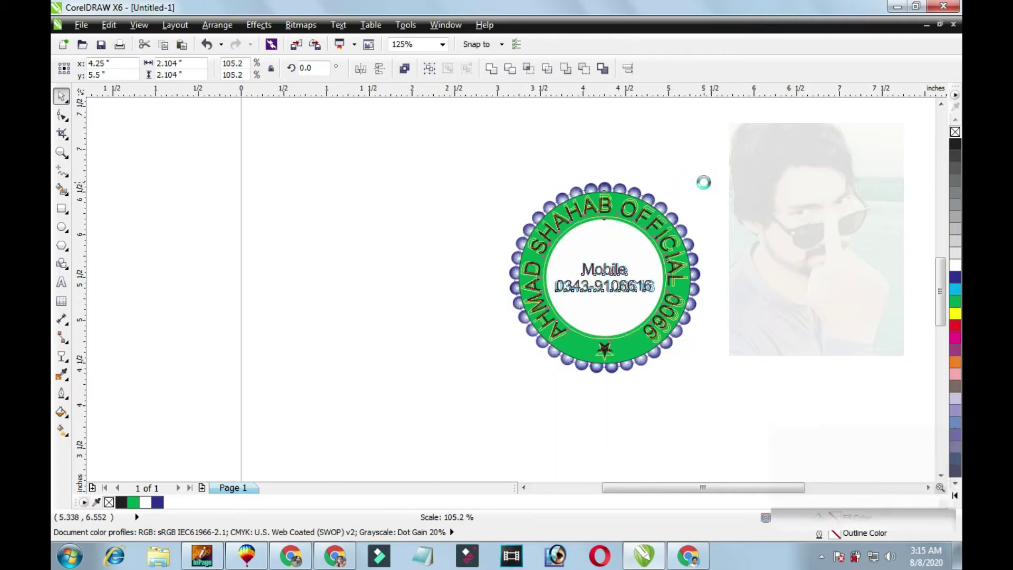
drag(423, 147, 772, 417)
key(shift+F2)
key(Escape)
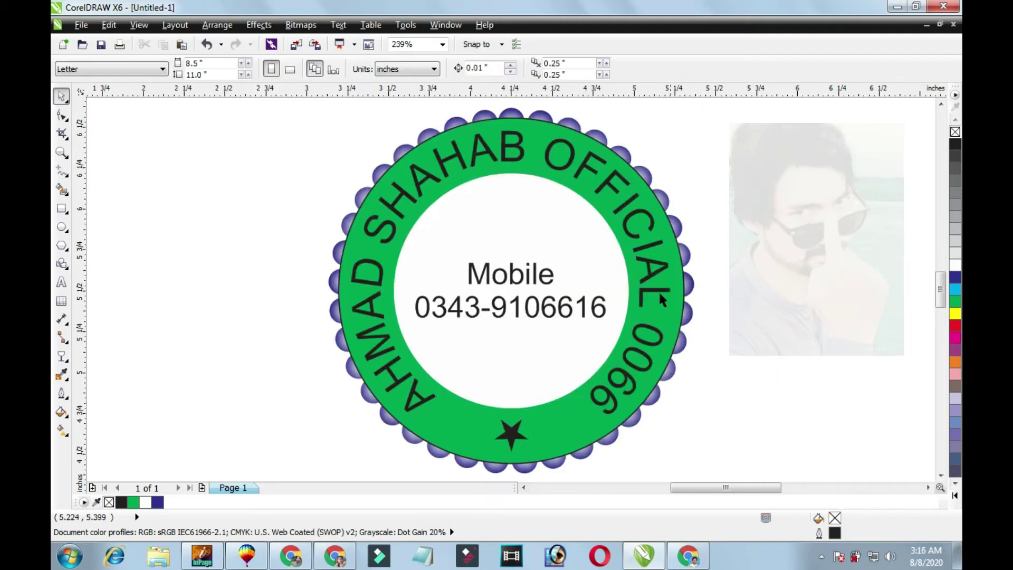
Make the curved name text white and give the star a white fill and outline.
click(660, 297)
key(Delete)
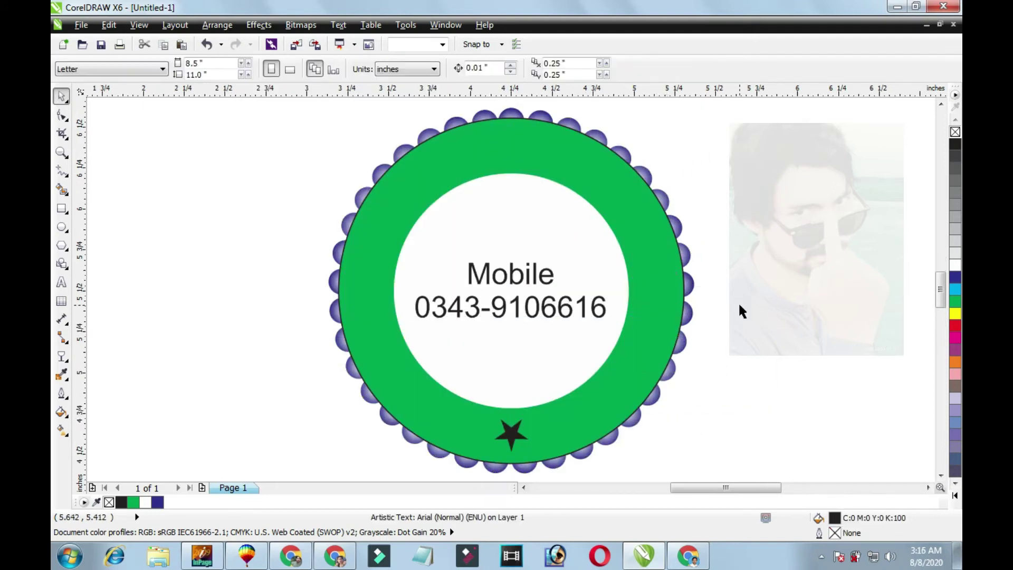
key(ctrl+z)
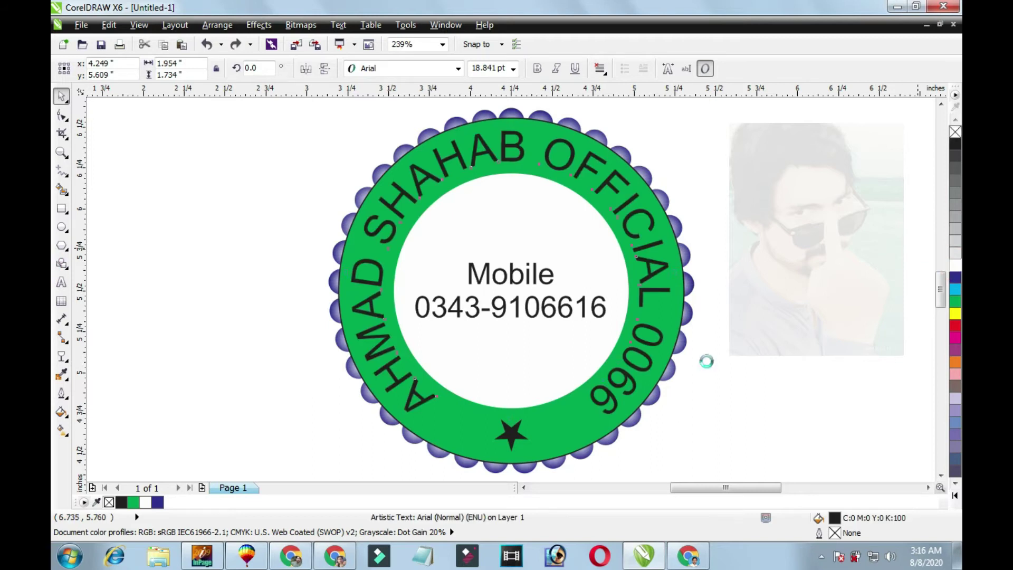
click(512, 446)
click(952, 265)
right_click(952, 266)
click(774, 355)
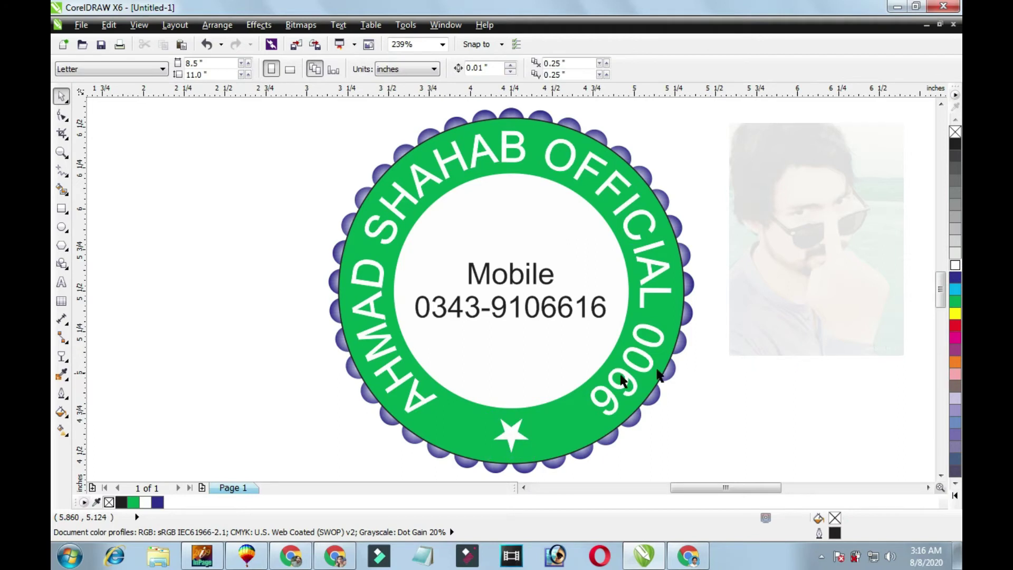
click(548, 421)
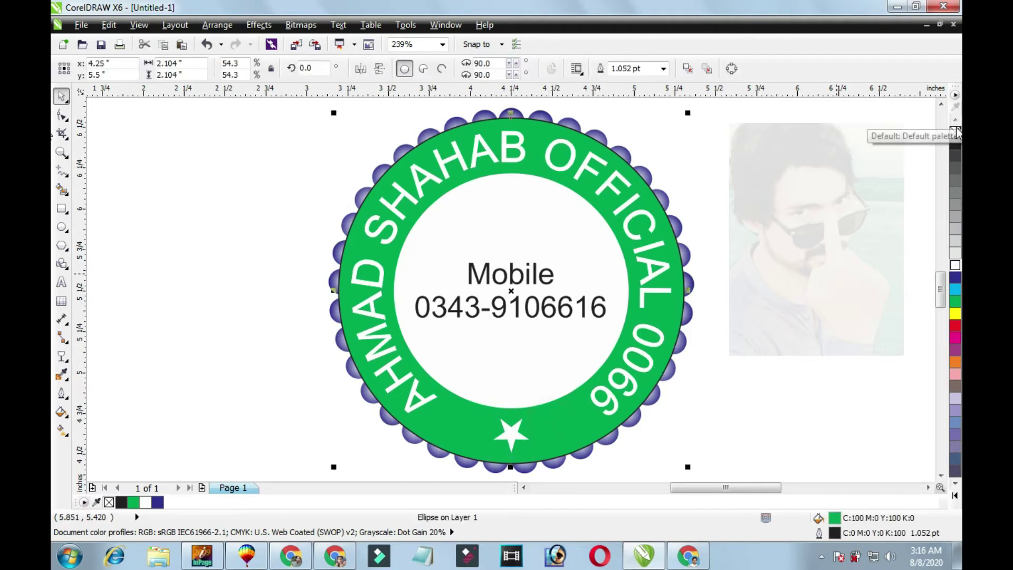
click(777, 226)
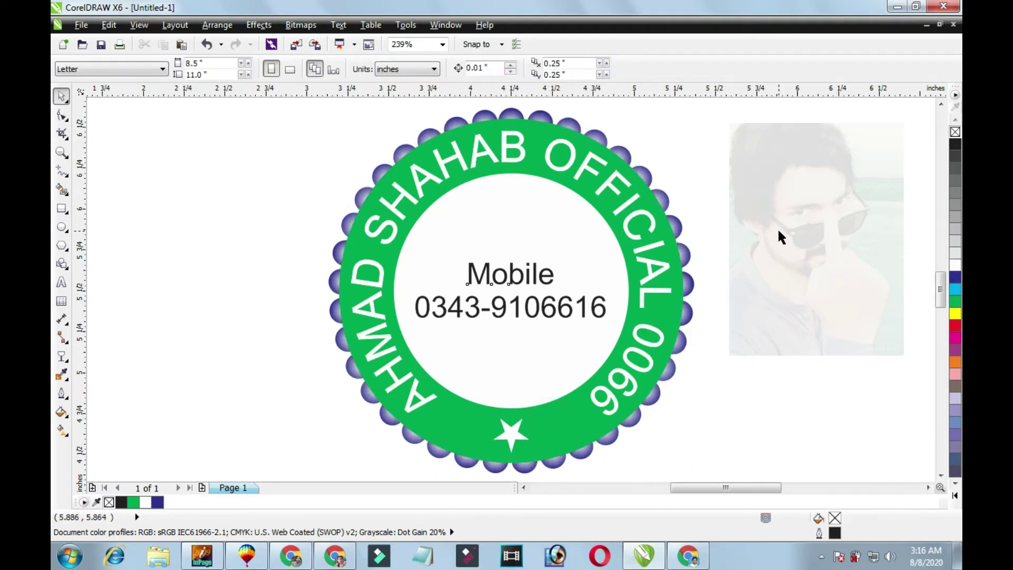
Select everything and check the stamp in a full-screen F9 preview.
key(ctrl+a)
key(F9)
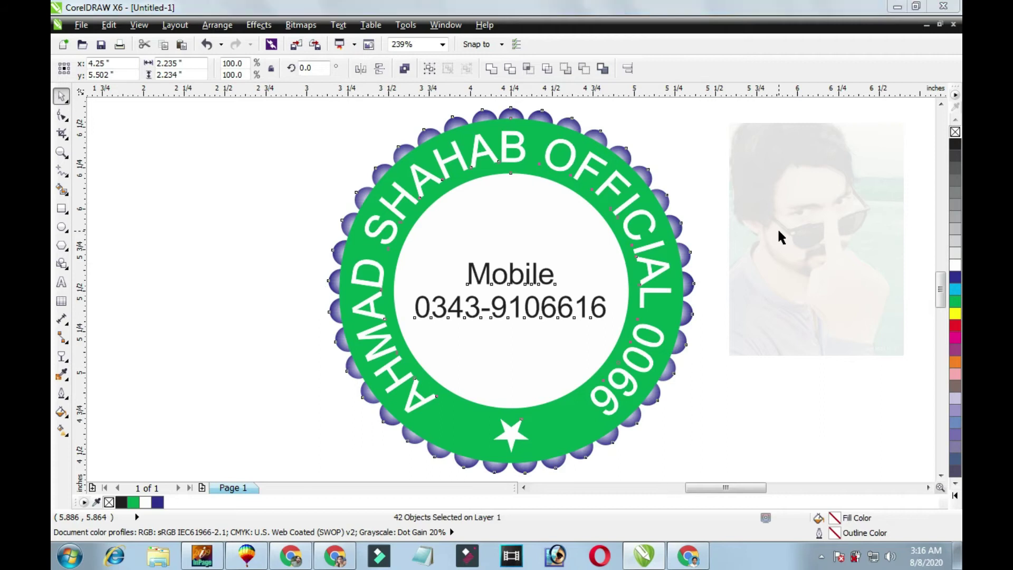
click(828, 232)
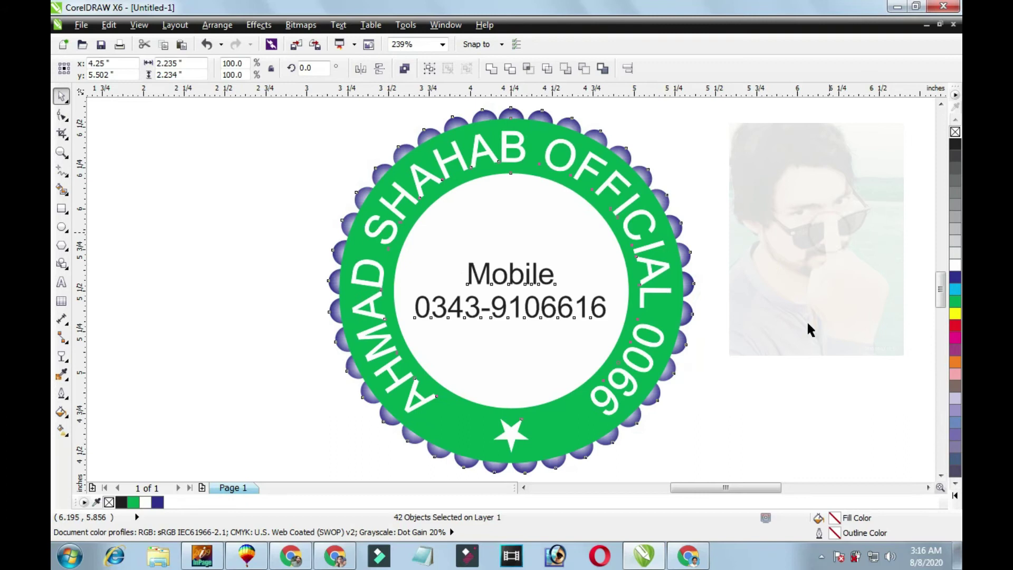
click(827, 343)
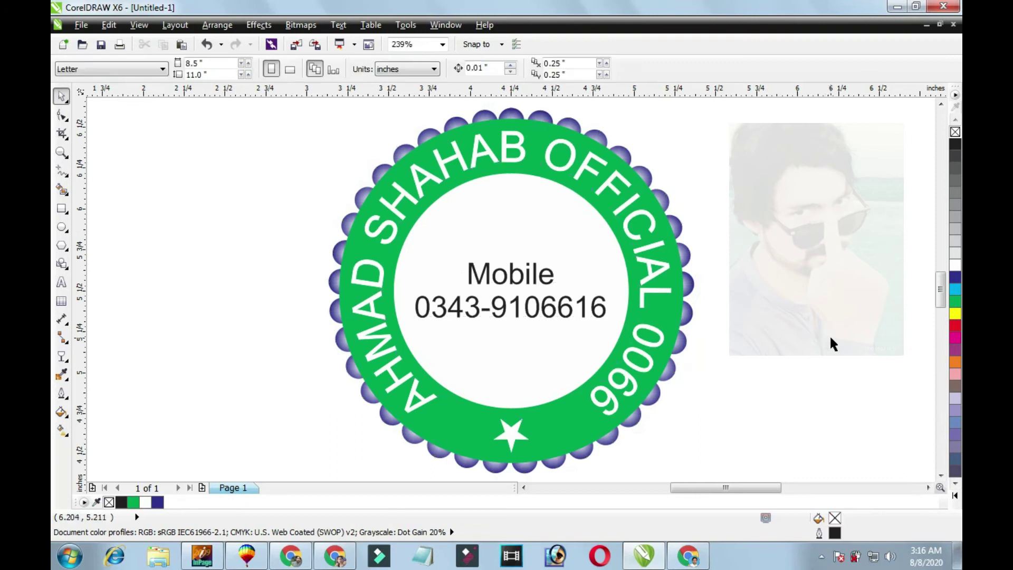
click(823, 558)
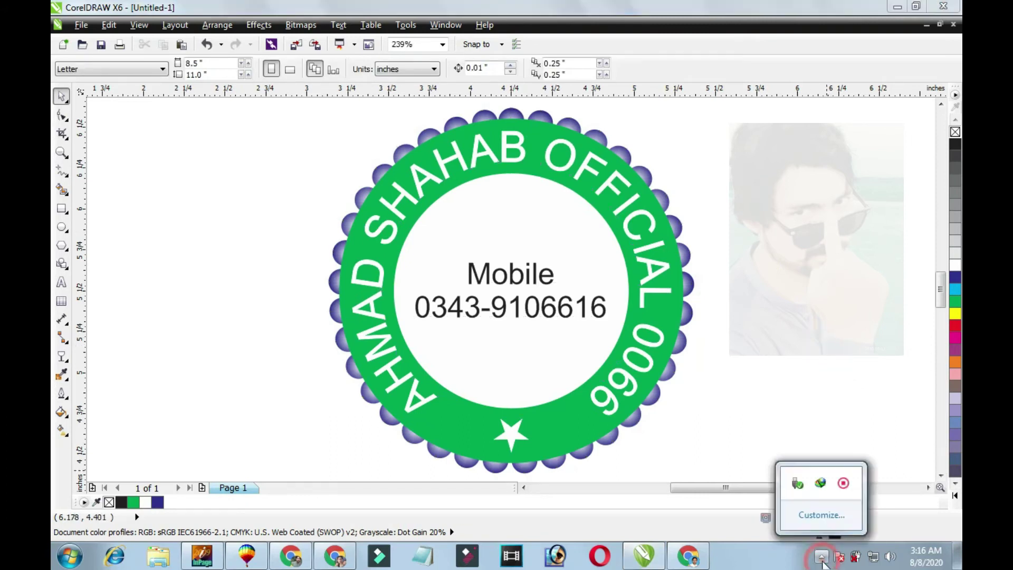
right_click(841, 484)
click(844, 489)
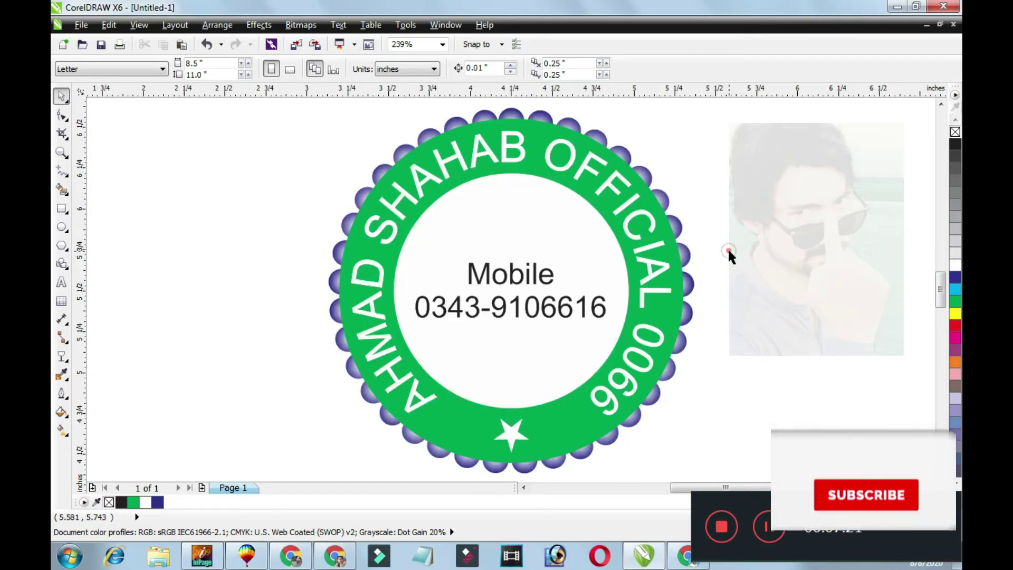
click(537, 312)
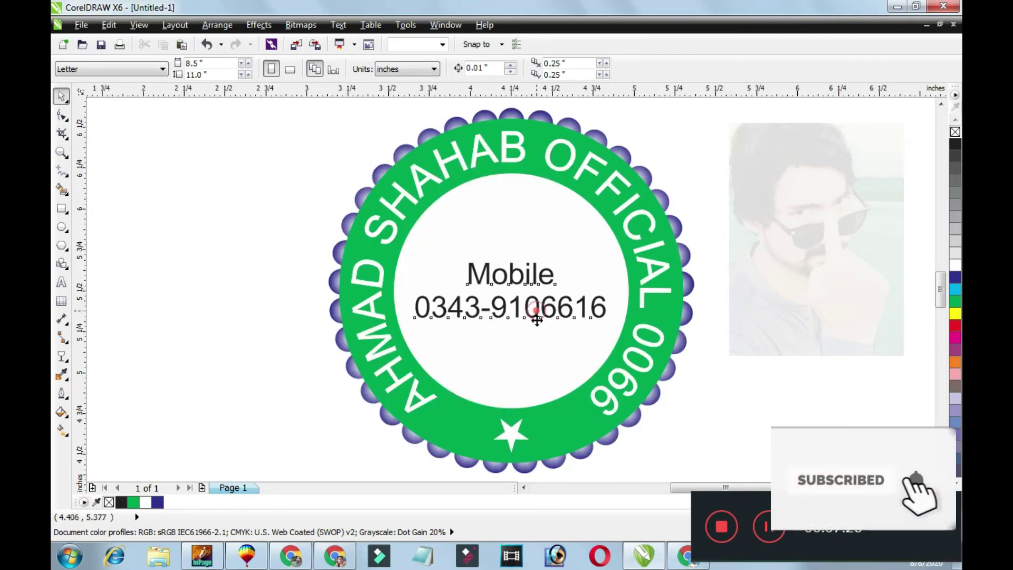
click(724, 275)
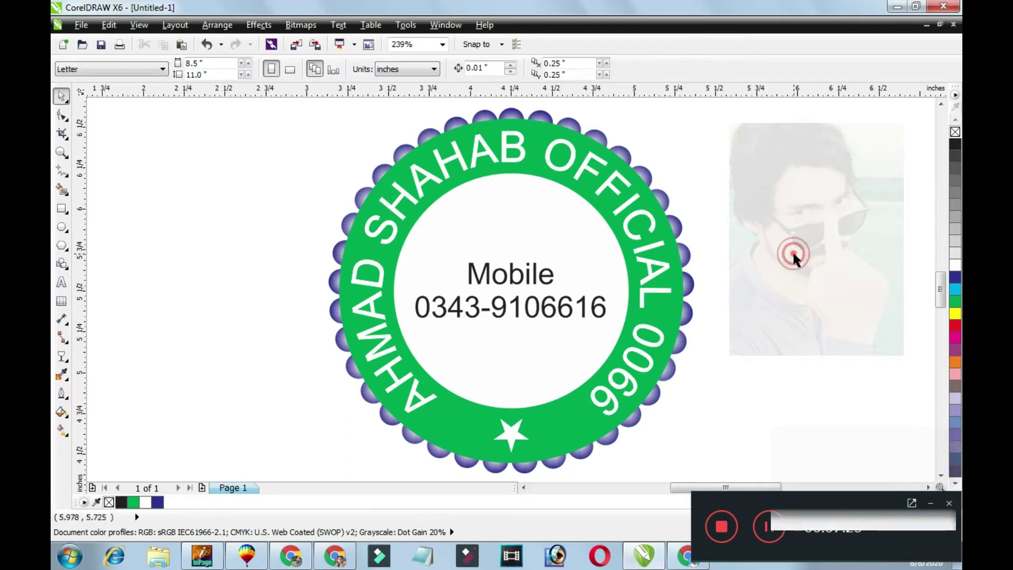
click(634, 242)
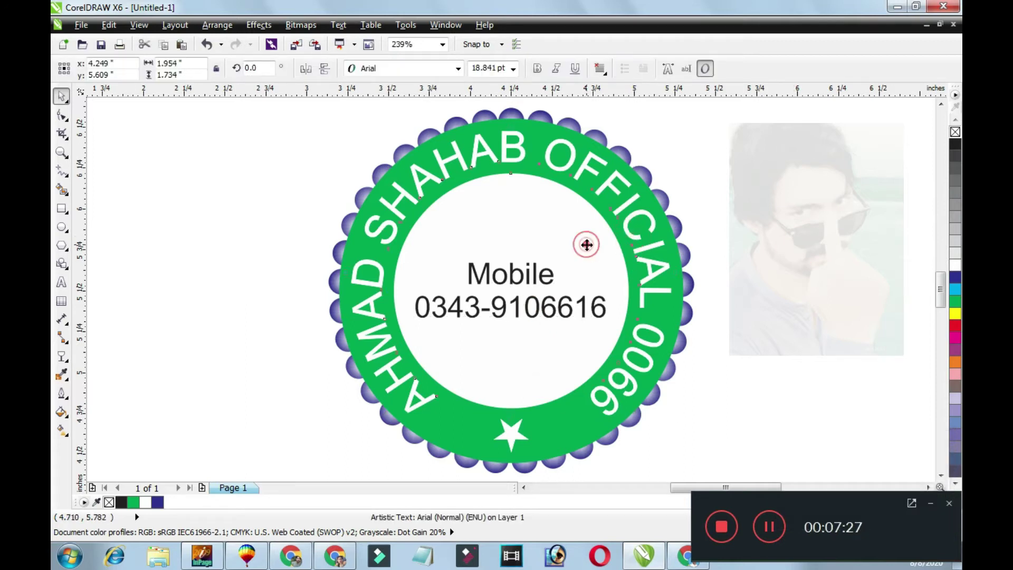
shift+click(587, 245)
click(729, 189)
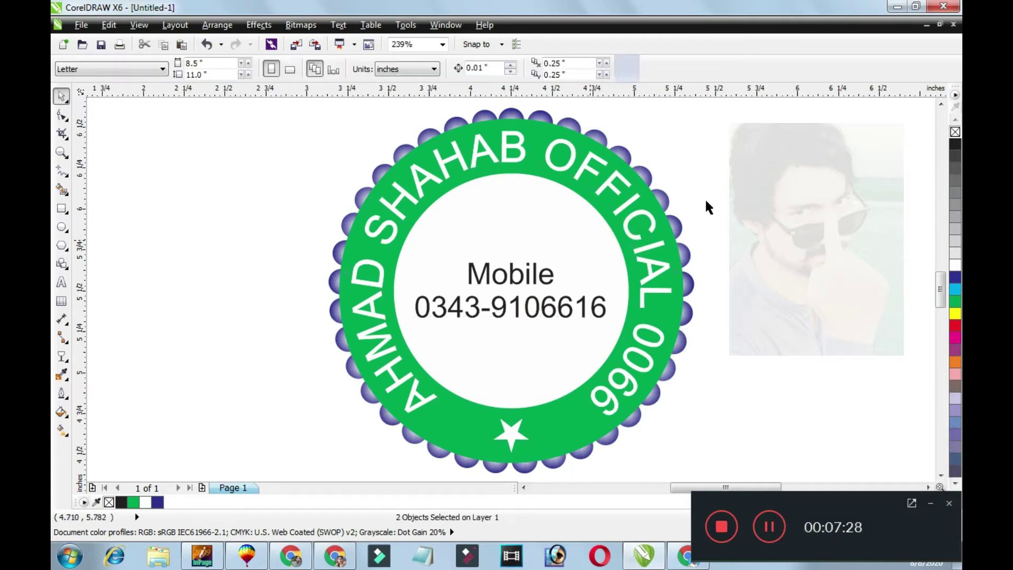
click(591, 136)
click(633, 161)
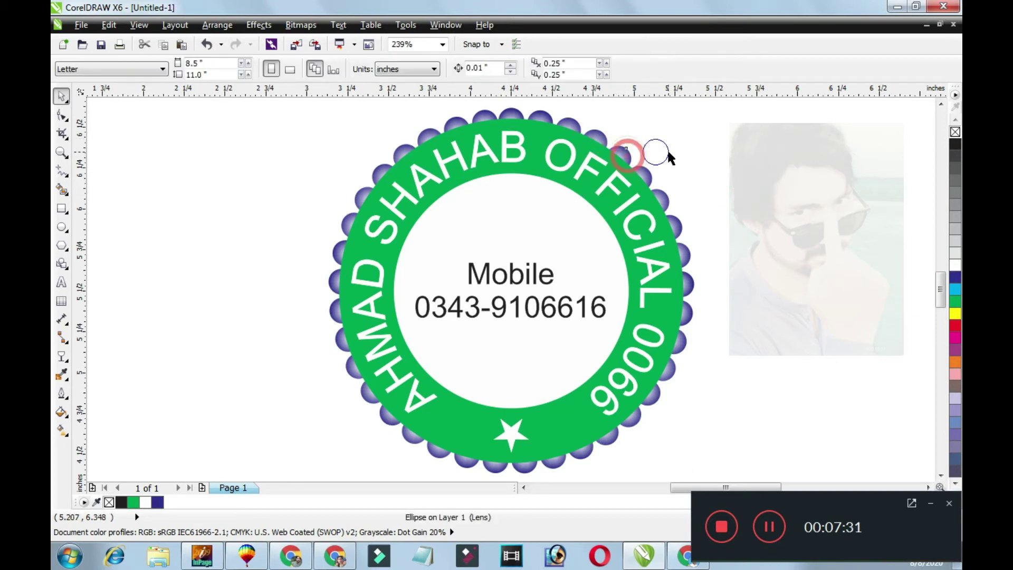
click(654, 153)
click(762, 195)
scroll(761, 195, down, 2)
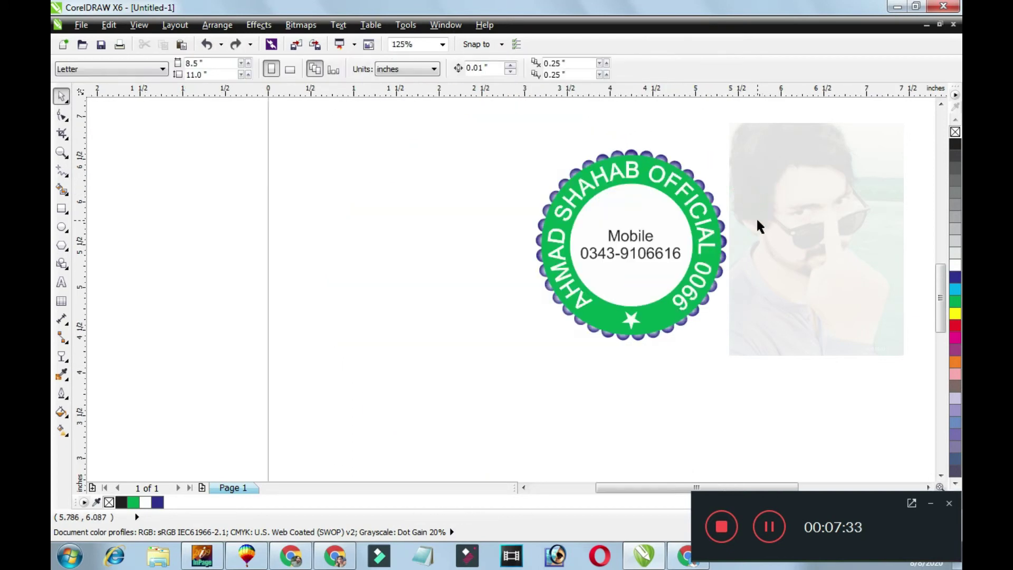
key(z)
drag(453, 163, 799, 317)
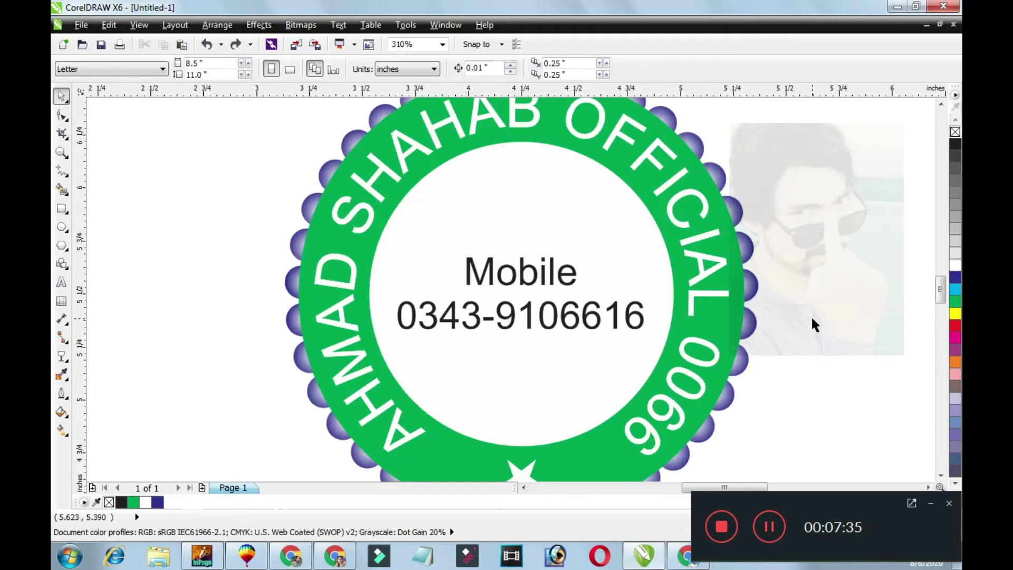
scroll(812, 319, down, 2)
scroll(812, 319, up, 2)
scroll(811, 319, down, 2)
drag(477, 173, 832, 422)
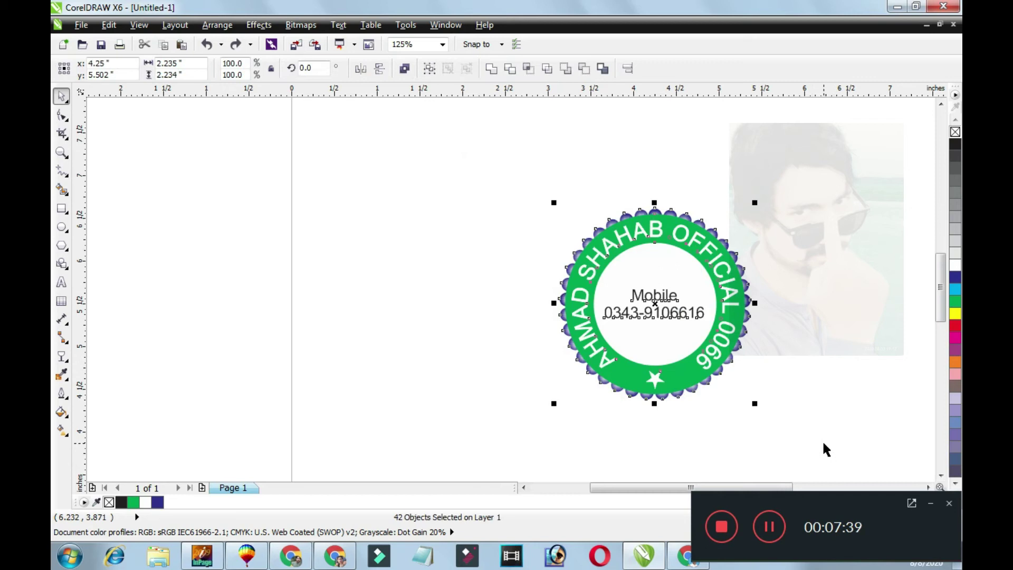
key(shift+F2)
key(F9)
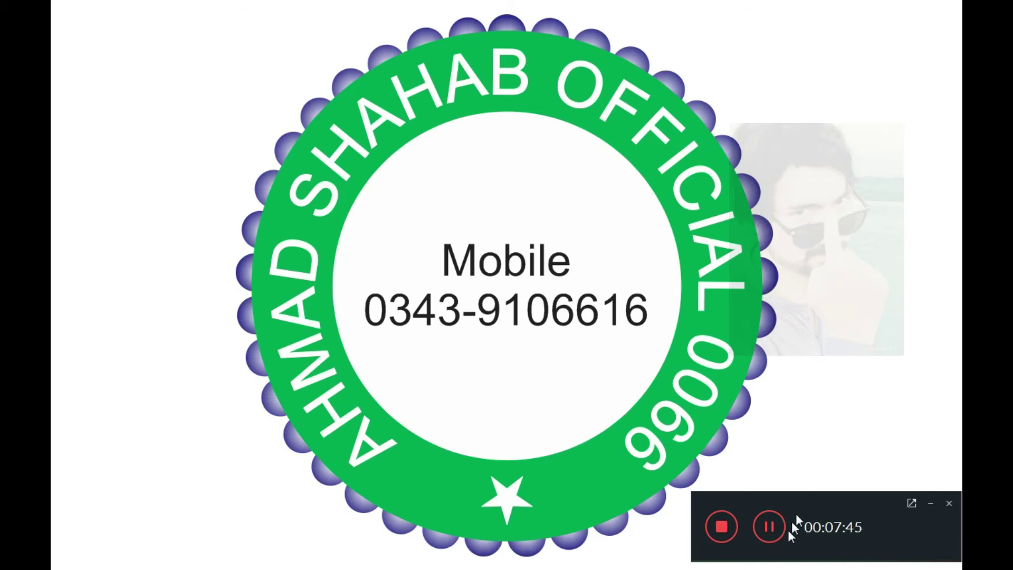
click(769, 529)
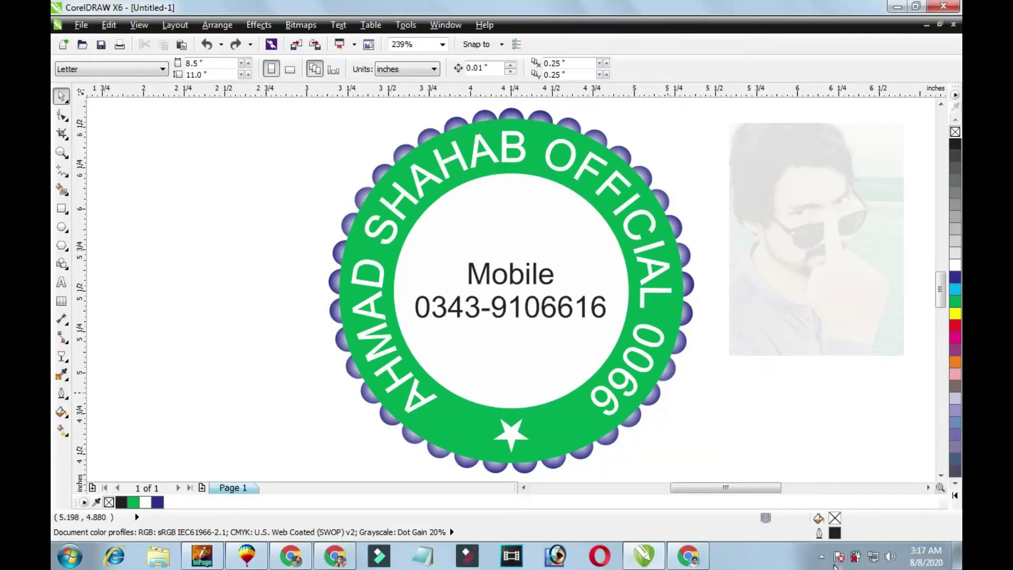
click(498, 290)
key(Delete)
key(ctrl+z)
click(822, 556)
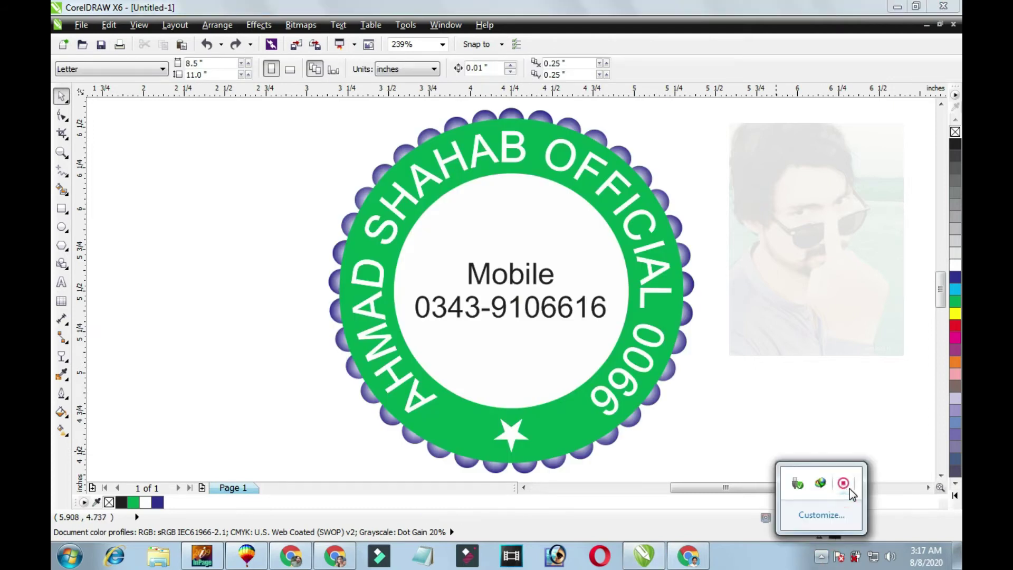
right_click(849, 489)
click(897, 494)
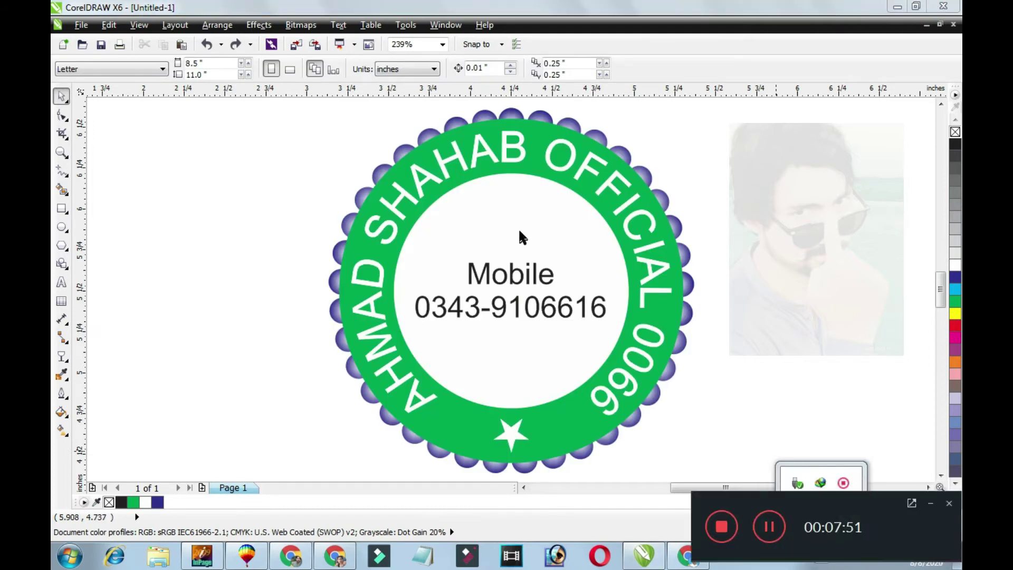
click(549, 227)
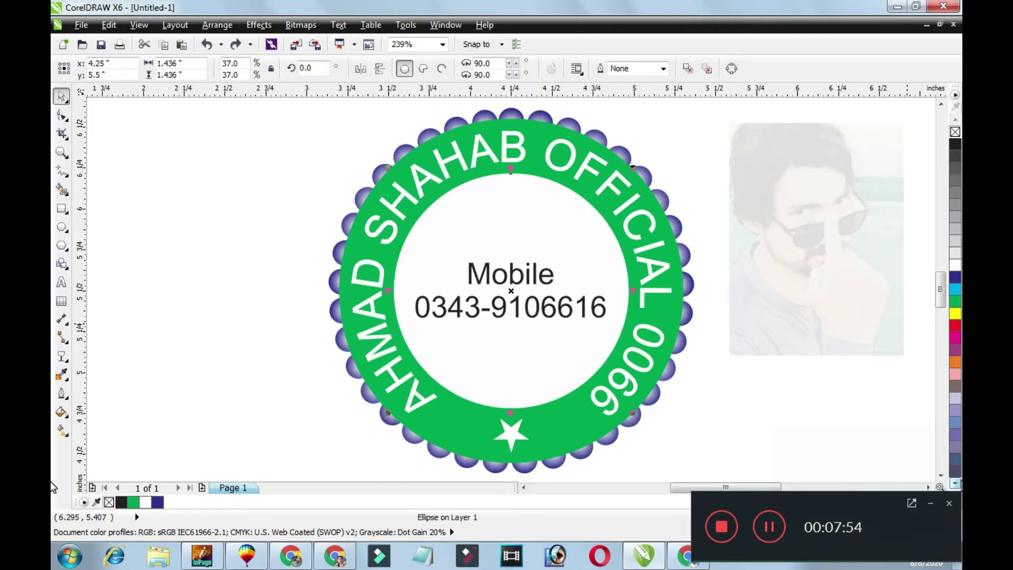
Fill the inner circle with orange.
click(955, 483)
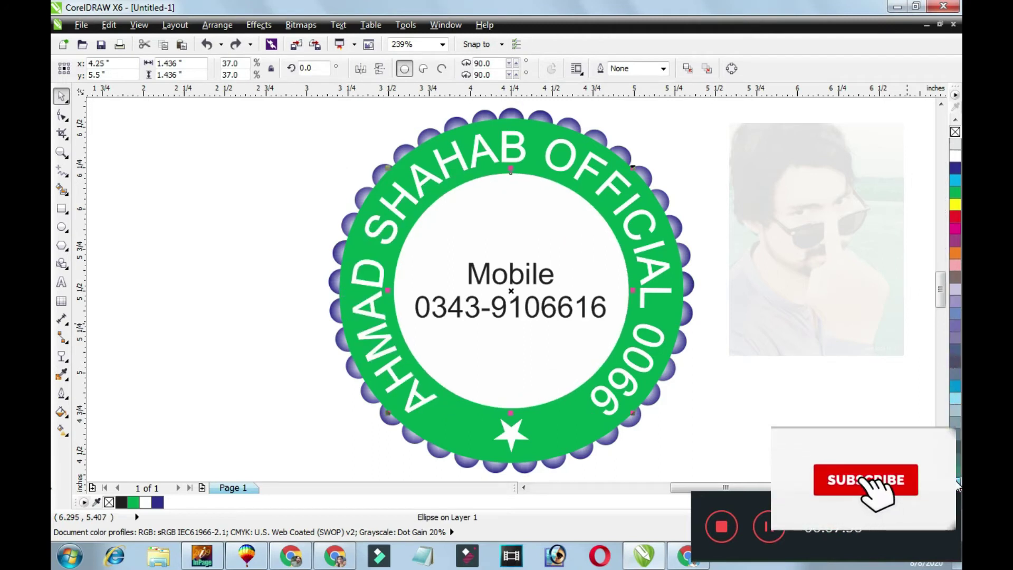
click(955, 240)
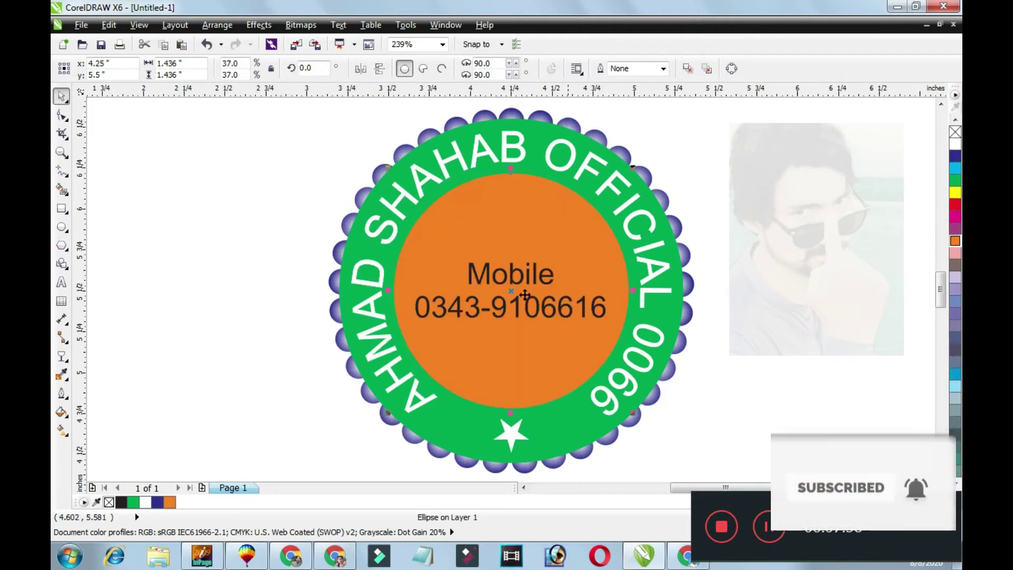
click(149, 362)
click(425, 362)
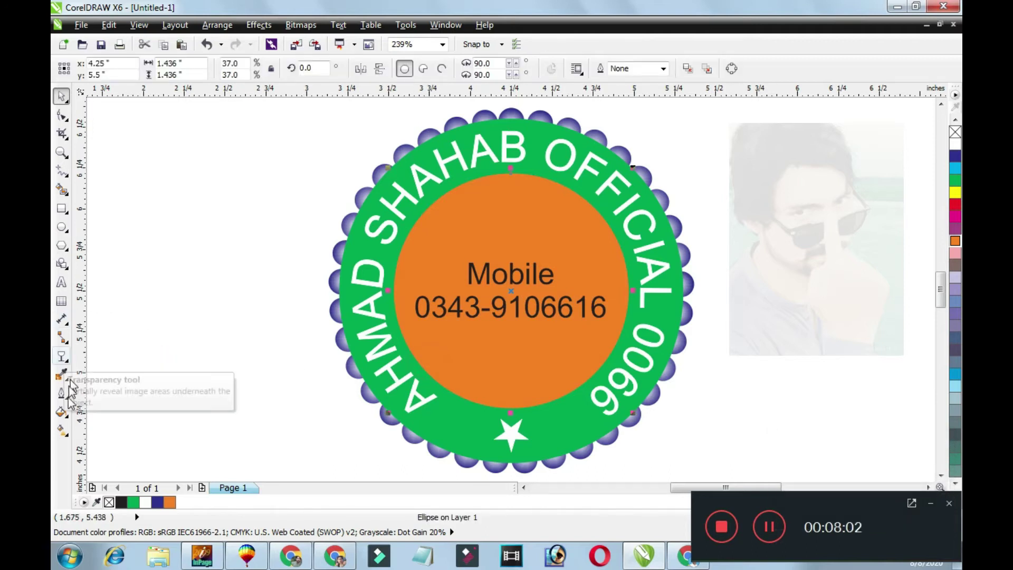
Drag a vertical orange-to-white linear gradient across the inner circle from top to bottom.
click(62, 430)
click(534, 358)
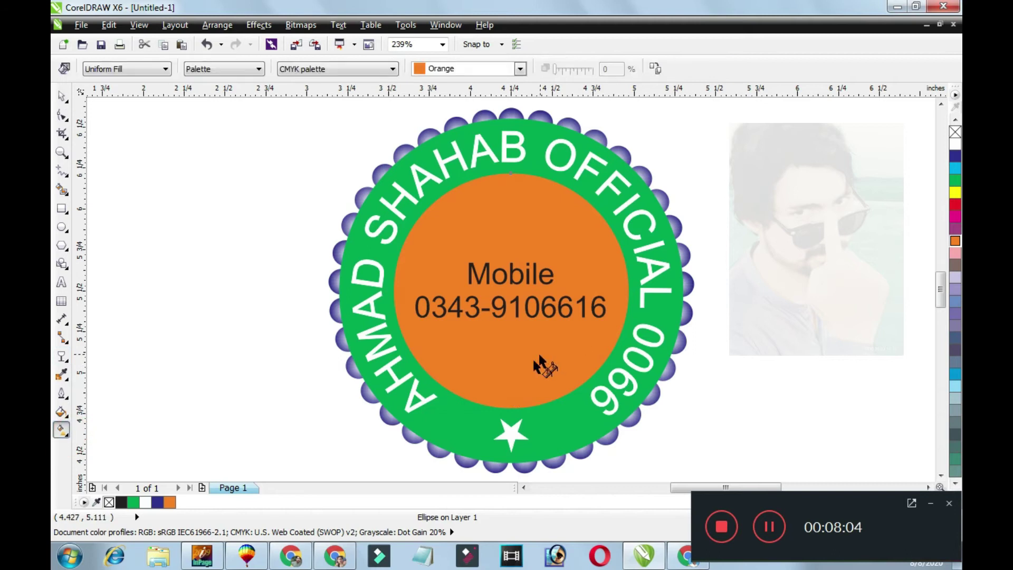
drag(505, 280, 499, 363)
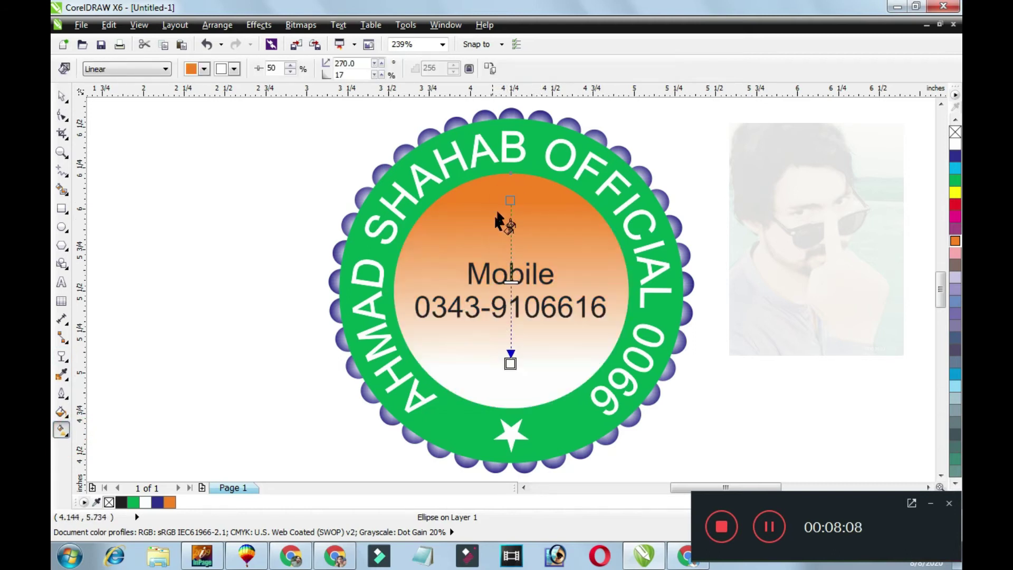
click(511, 196)
drag(512, 190, 511, 184)
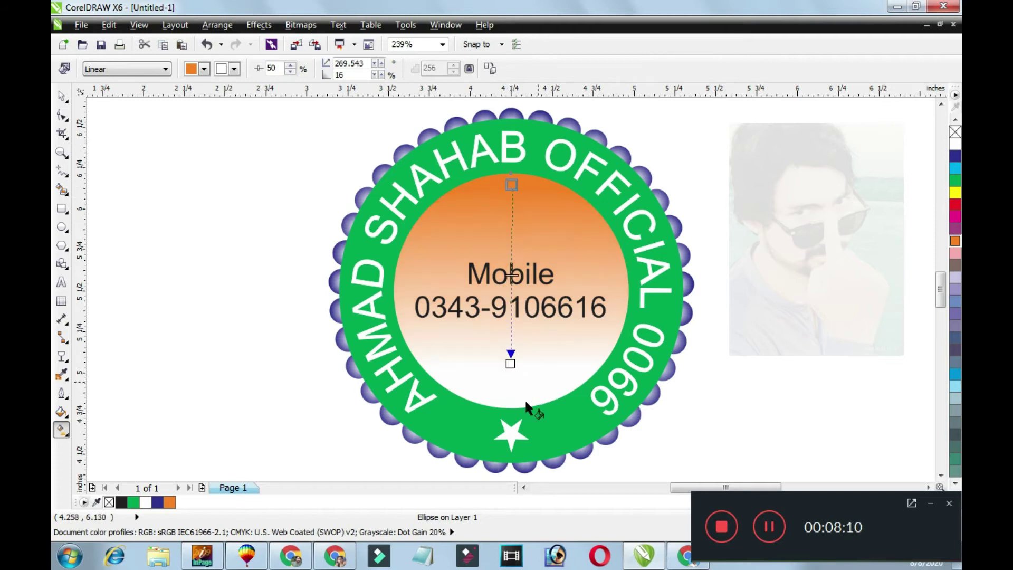
drag(511, 364, 508, 378)
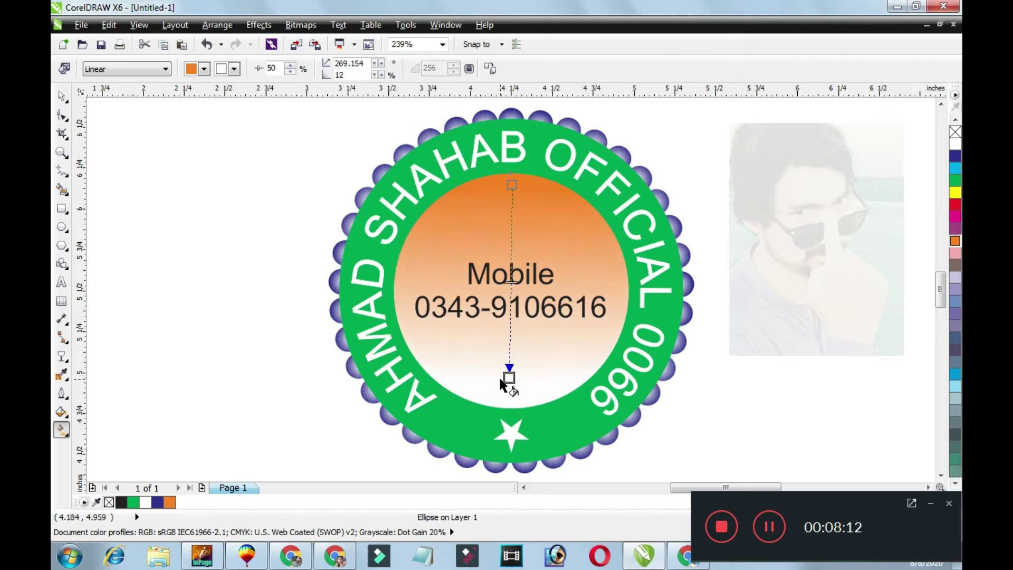
key(space)
click(522, 288)
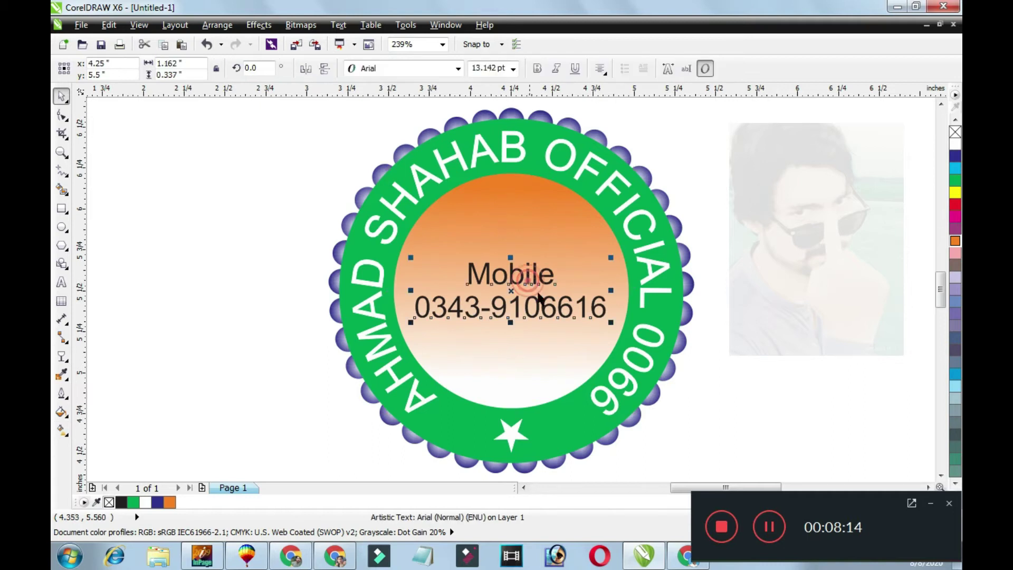
Give the Mobile number text a yellow outline.
right_click(956, 194)
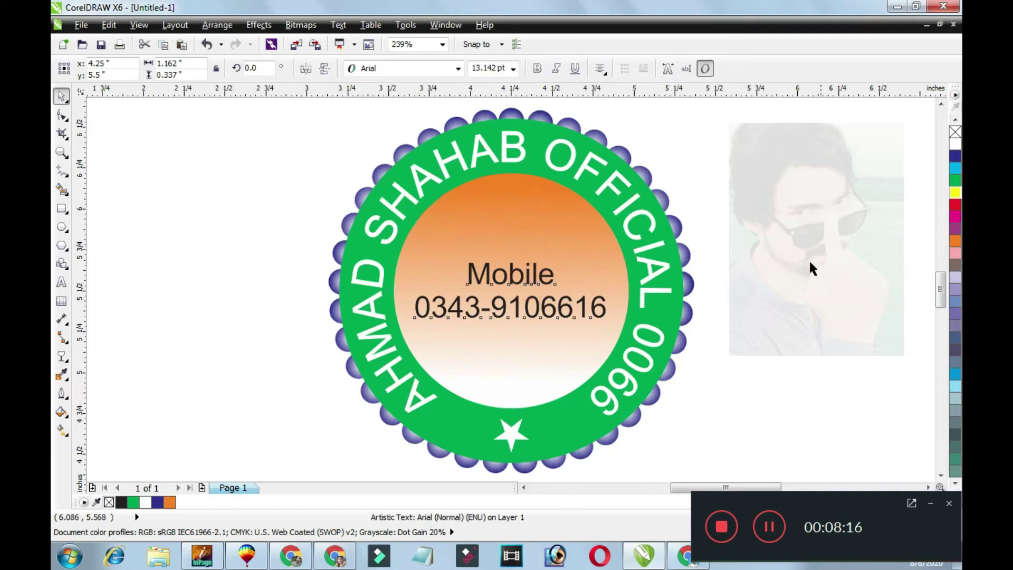
shift+click(562, 355)
click(561, 317)
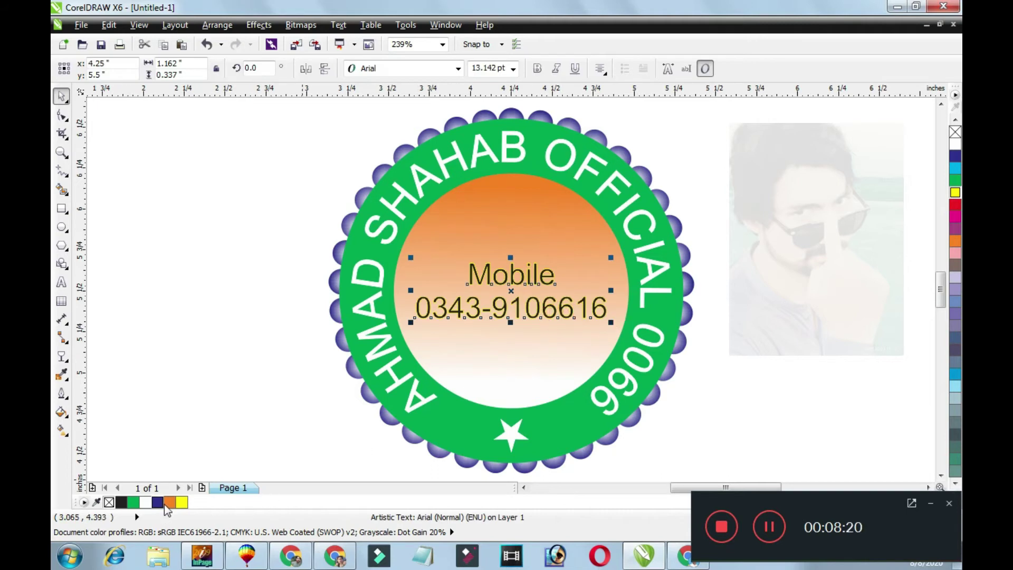
click(773, 322)
Stretch the inner circle's gradient so its white end reaches down to the star.
click(522, 231)
key(g)
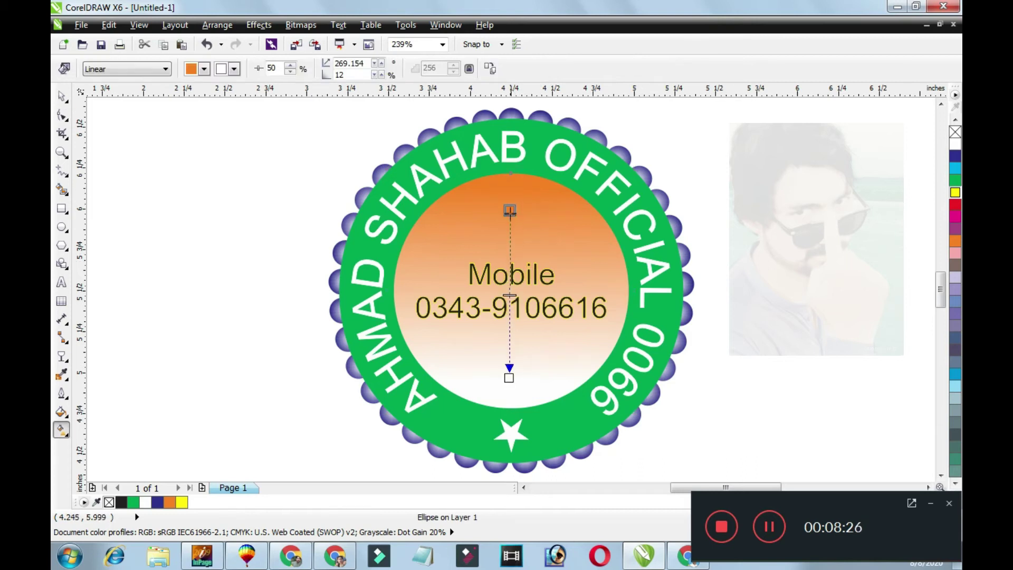
drag(510, 369, 510, 414)
key(space)
click(798, 303)
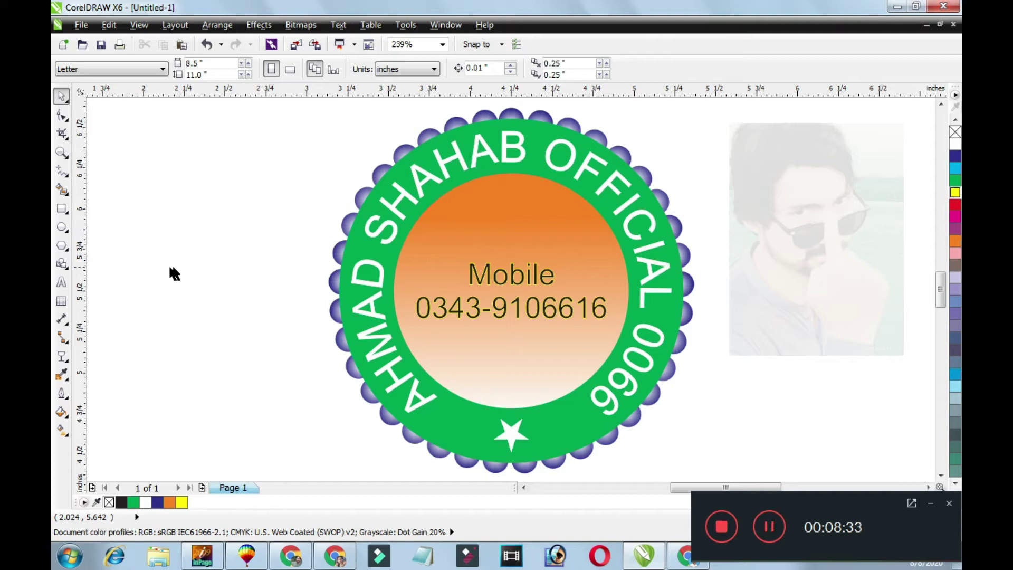
drag(347, 242, 308, 249)
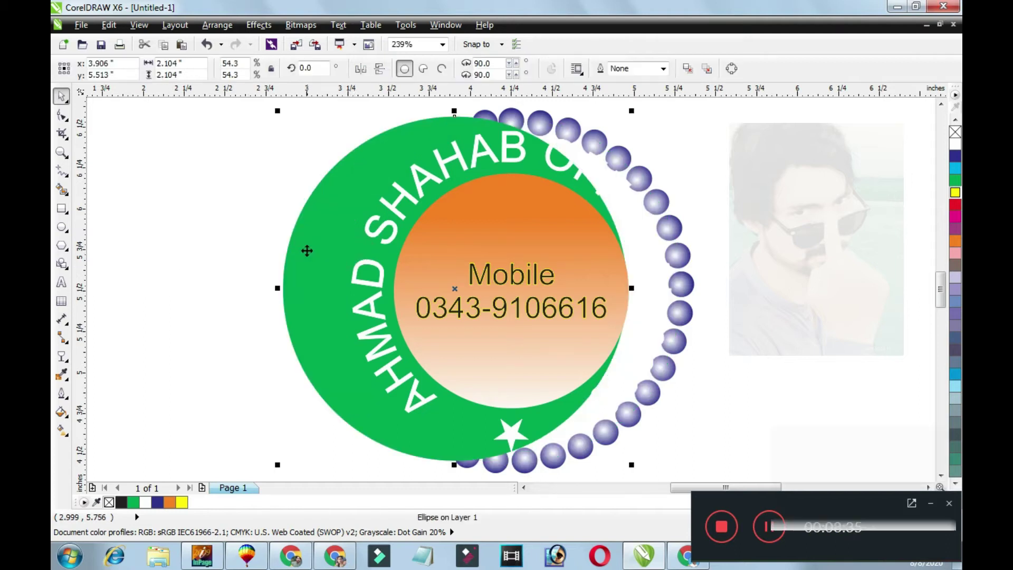
Undo the ring's accidental move and drag a green-to-white gradient from upper-left to lower-right.
key(ctrl+z)
click(70, 429)
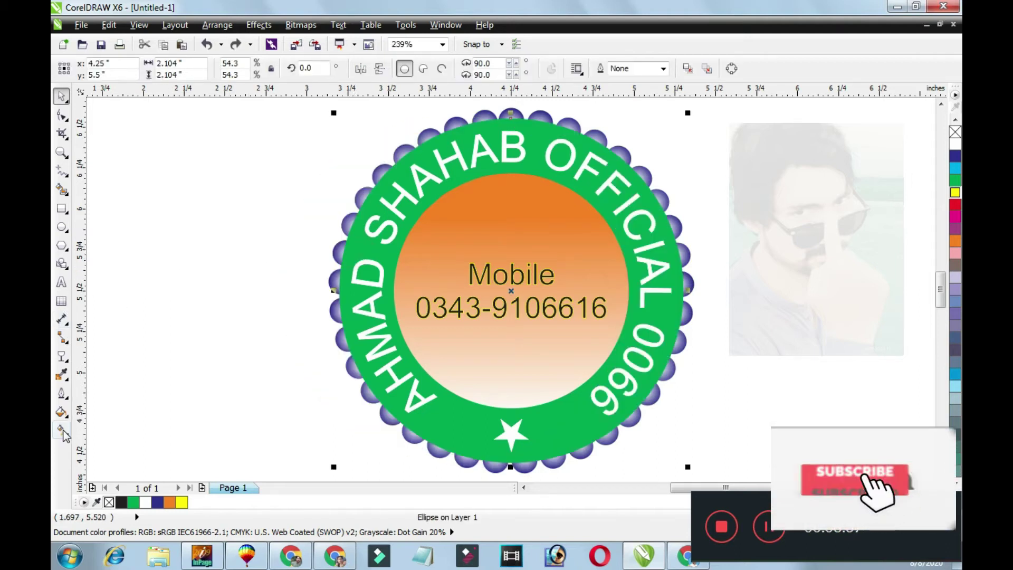
drag(398, 162, 617, 431)
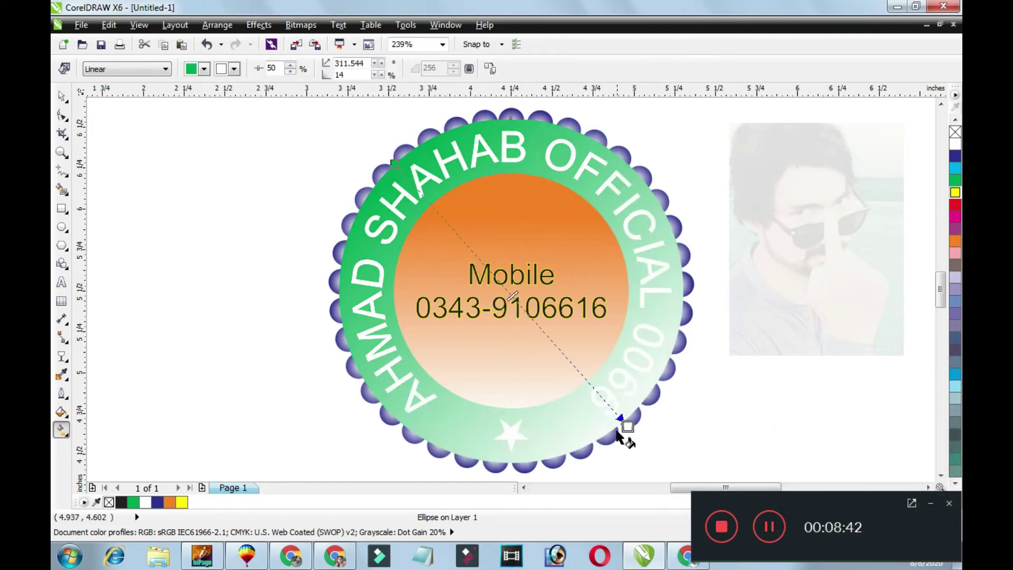
click(454, 230)
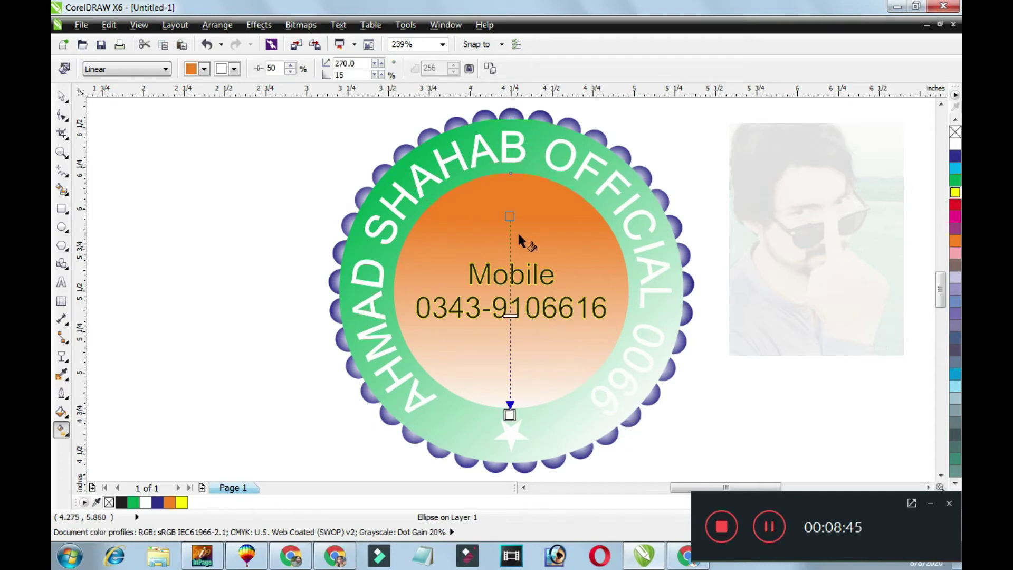
key(ctrl+z)
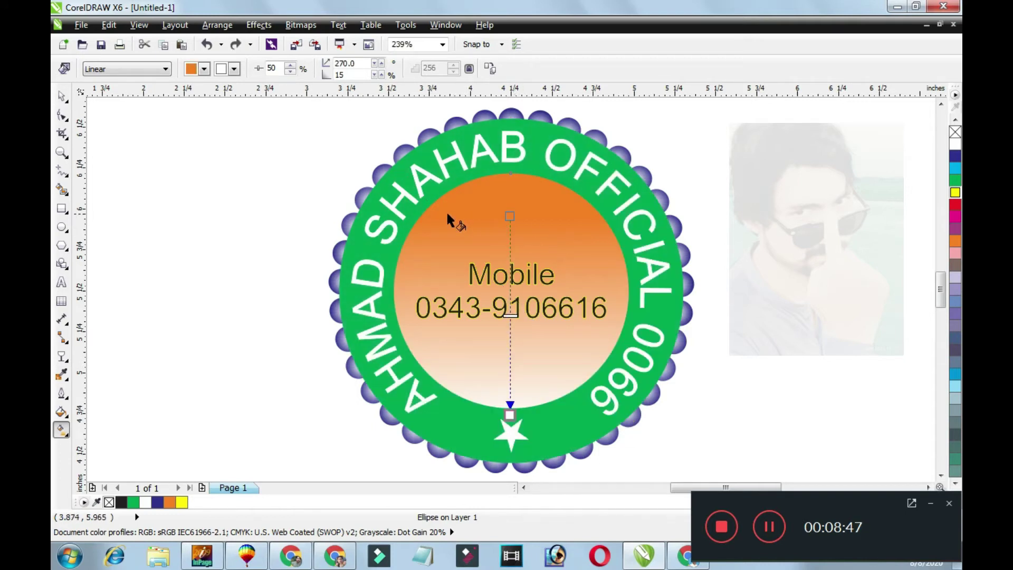
key(ctrl+shift+z)
key(space)
key(Escape)
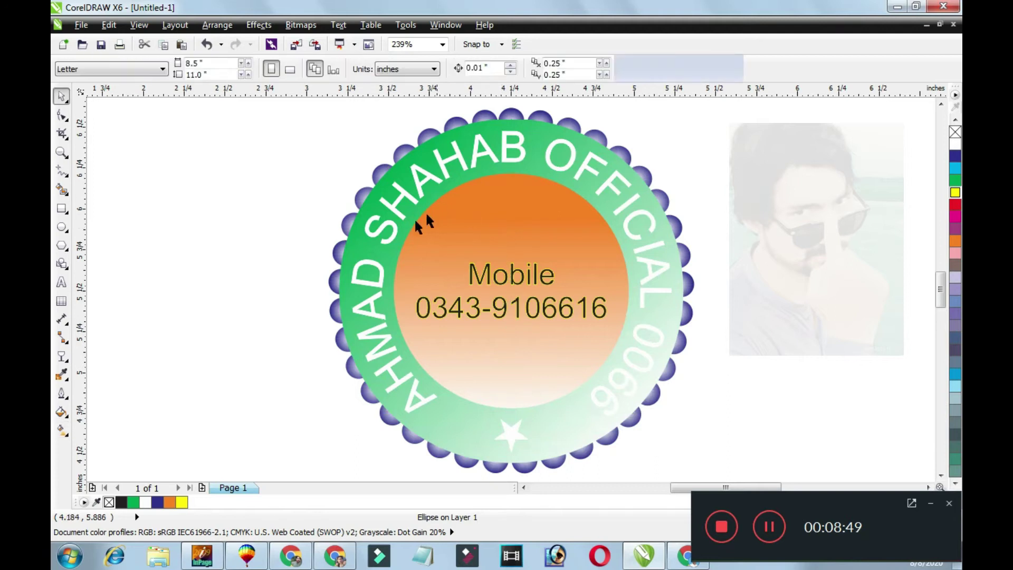
click(407, 216)
key(space)
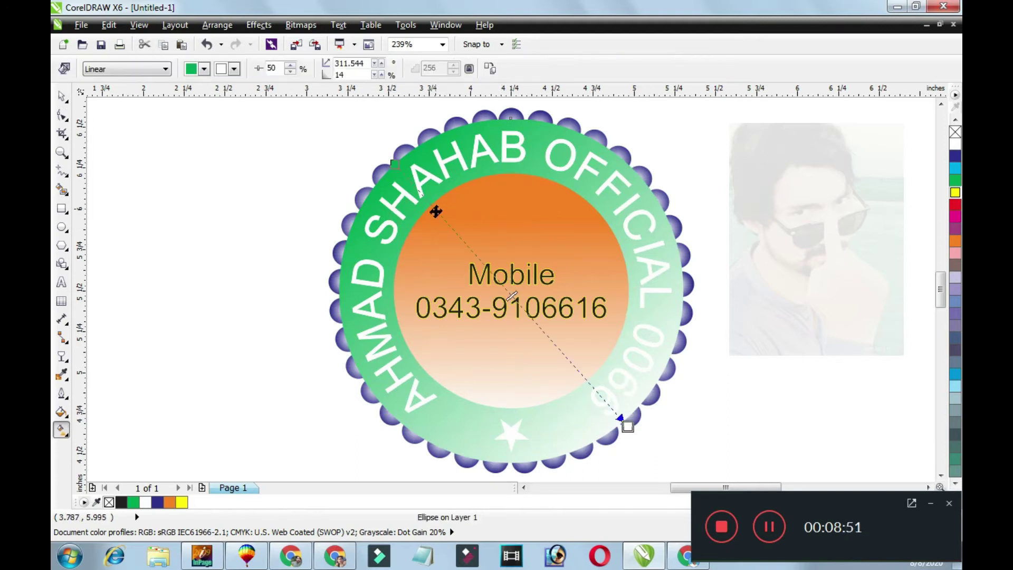
Apply a linear gradient to the green ring, starting near its upper-left edge.
scroll(437, 191, up, 5)
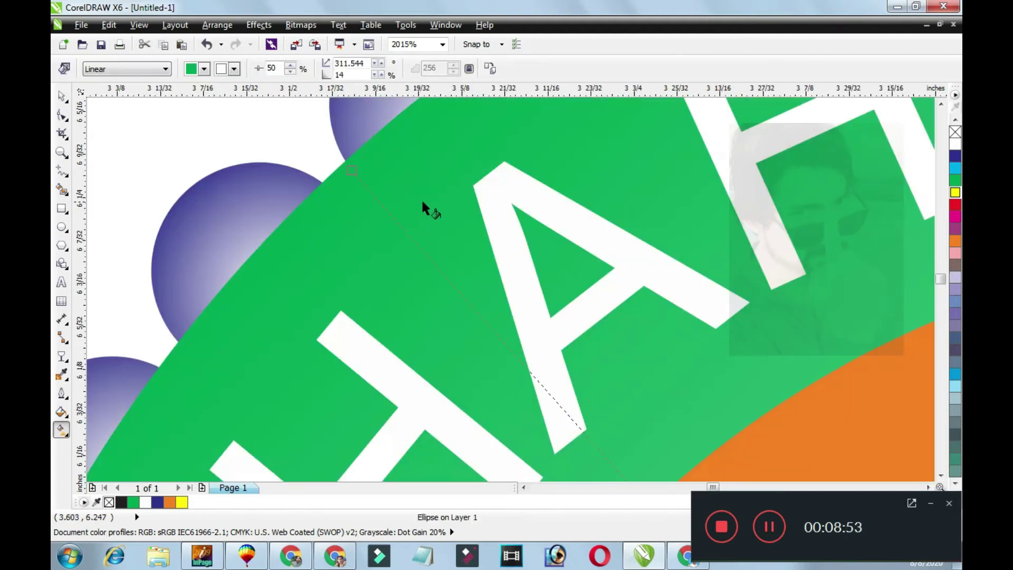
click(391, 217)
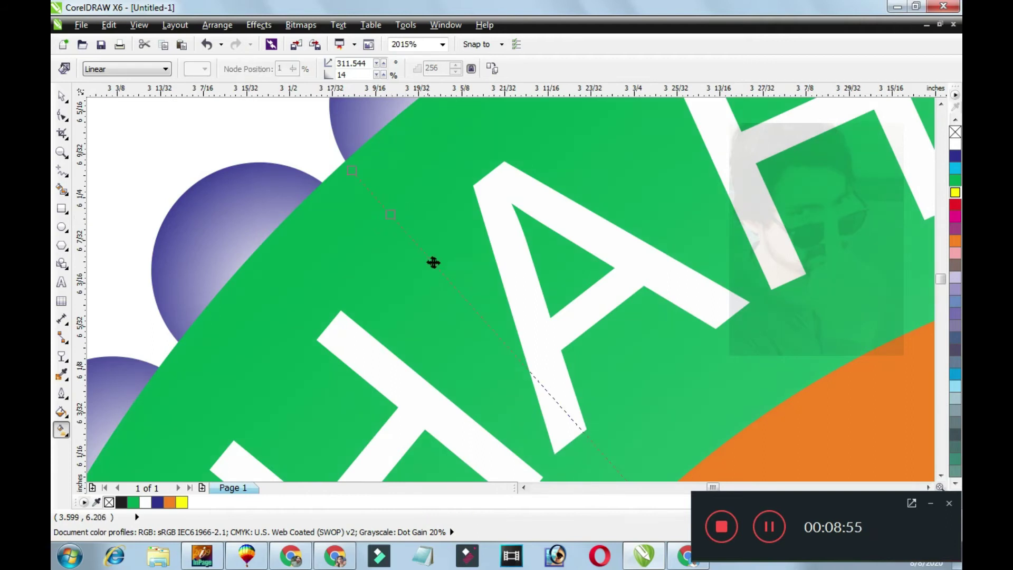
click(528, 372)
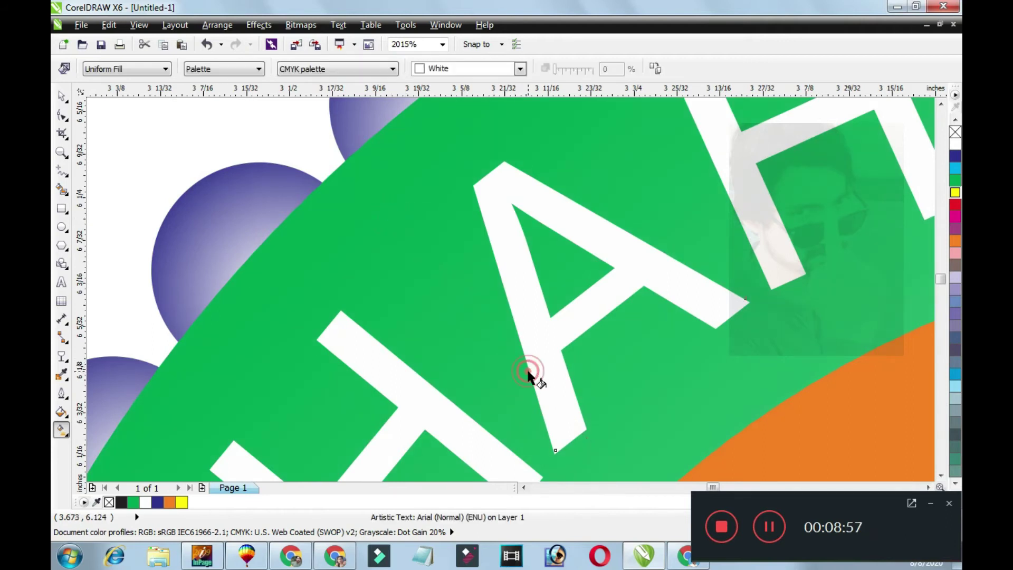
key(ctrl+z)
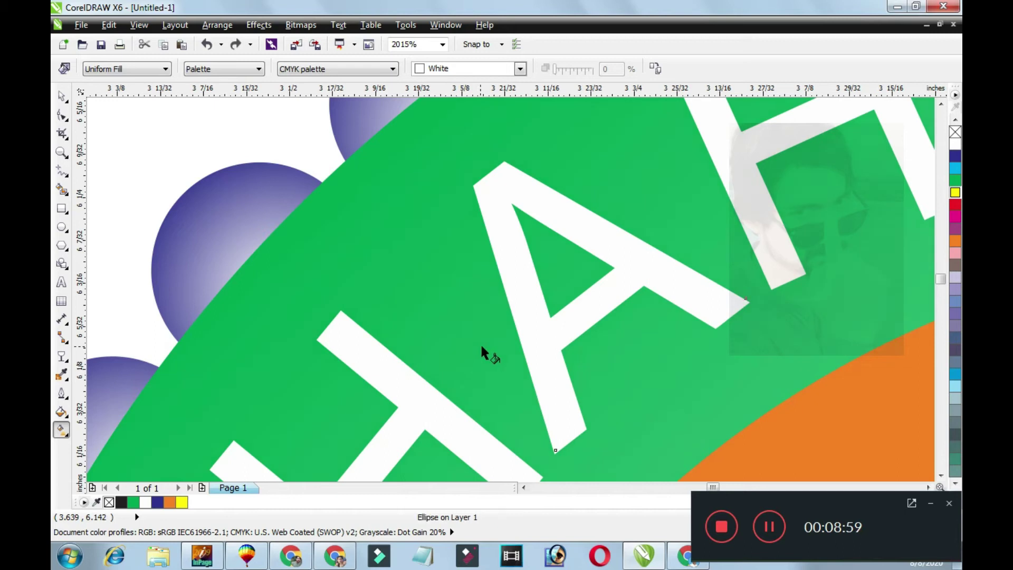
click(409, 281)
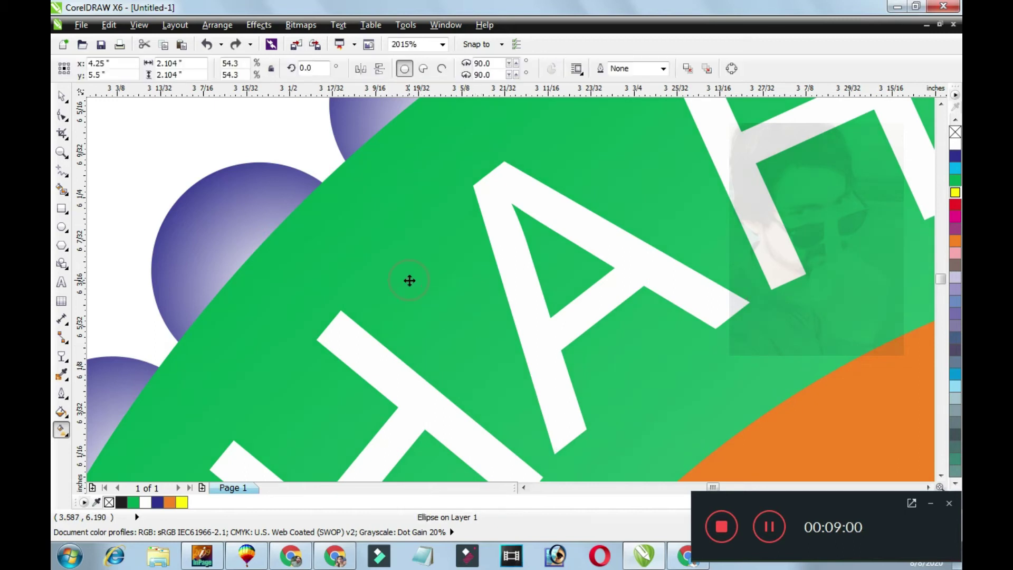
click(389, 212)
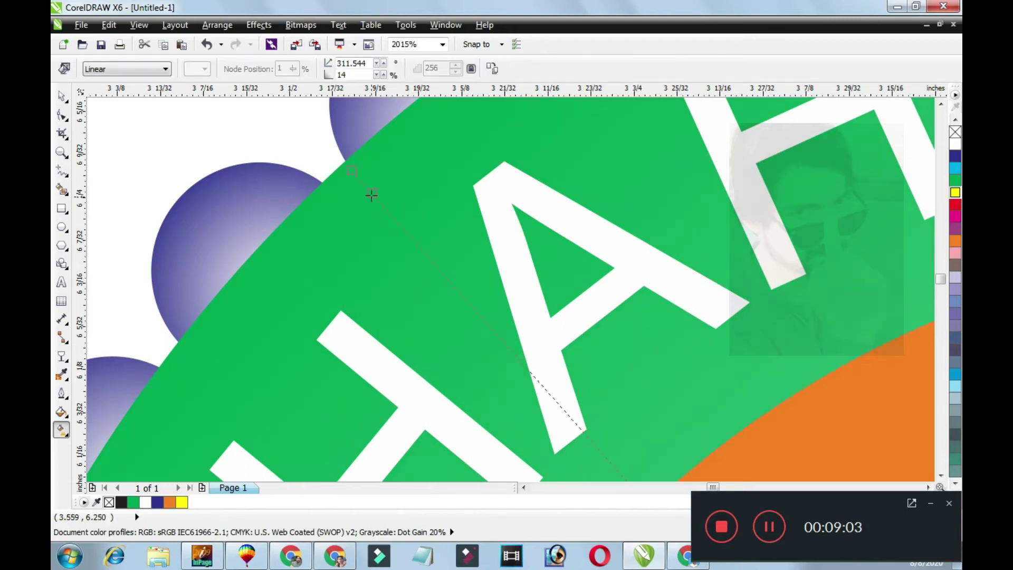
Add two green colour nodes to the ring's gradient and slide them toward the lower right.
double_click(582, 430)
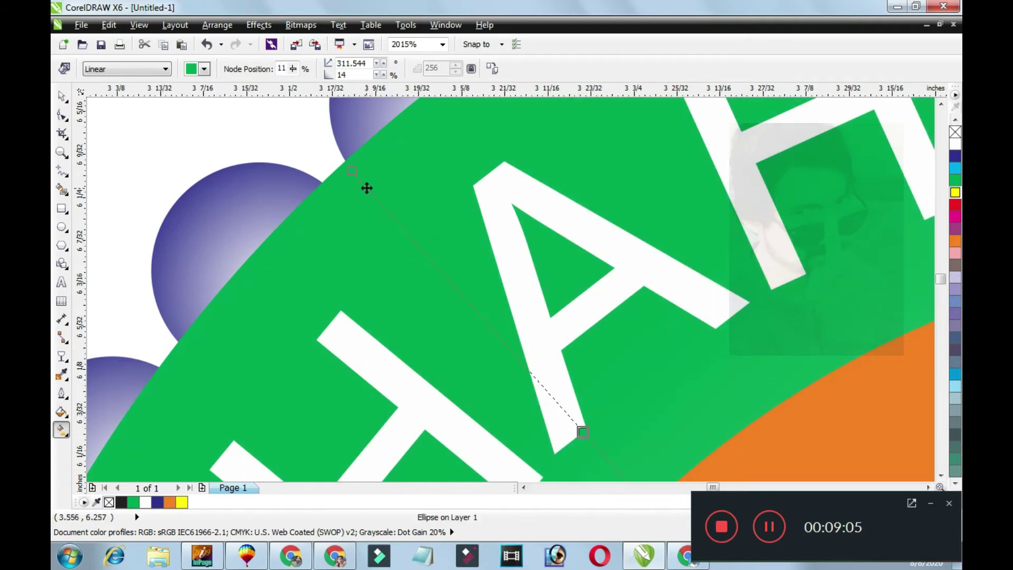
click(367, 188)
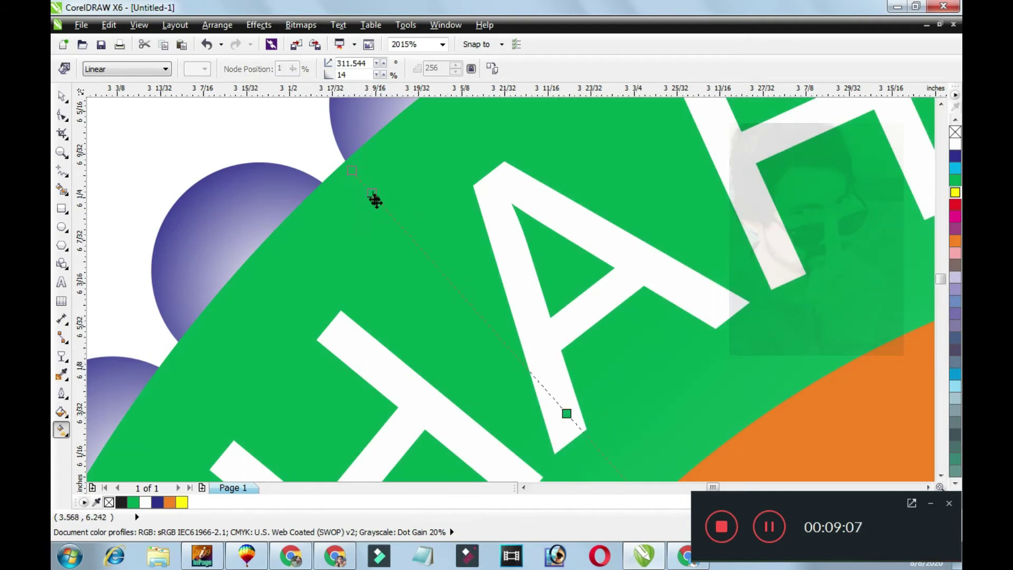
double_click(531, 373)
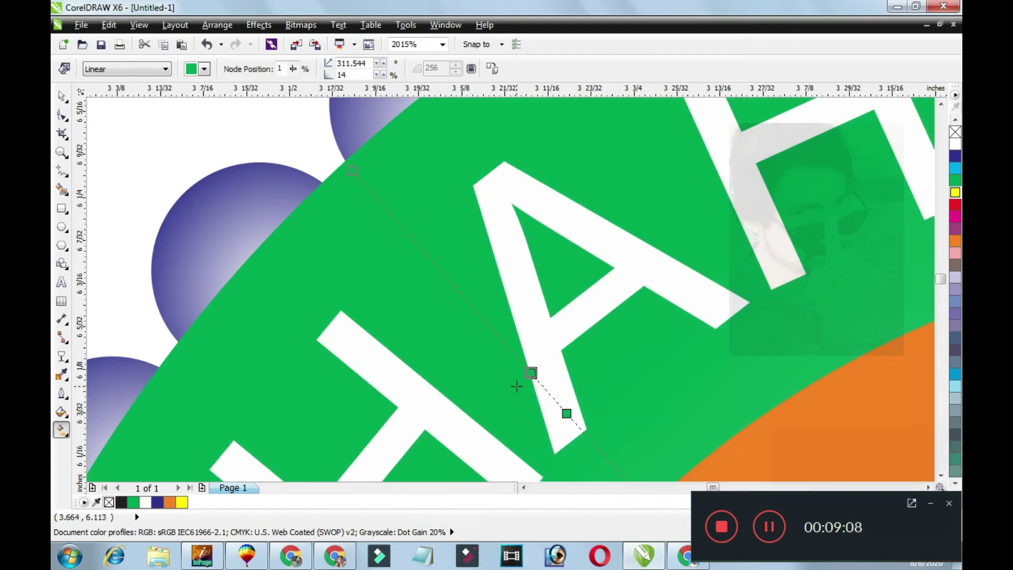
click(368, 191)
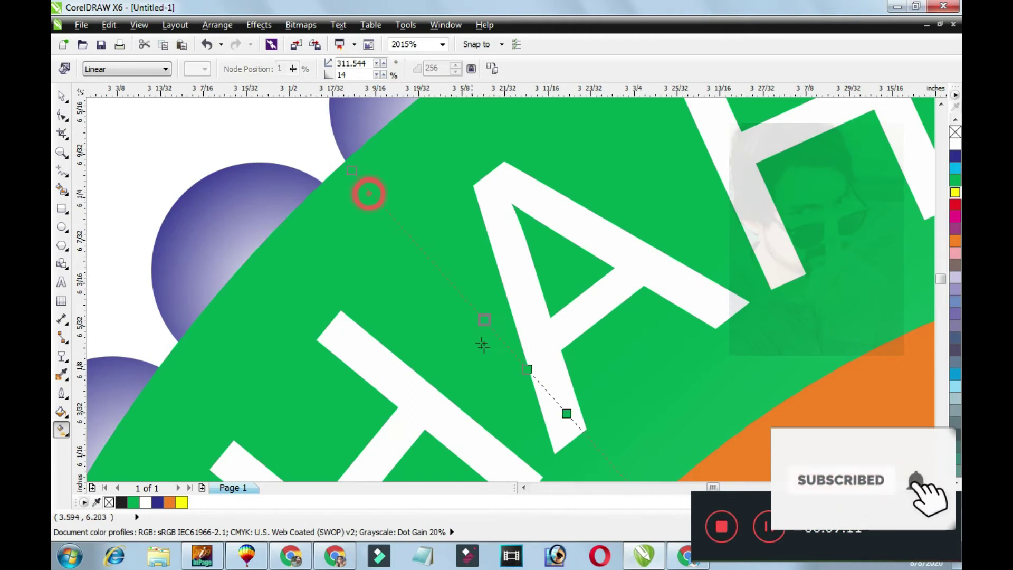
click(369, 190)
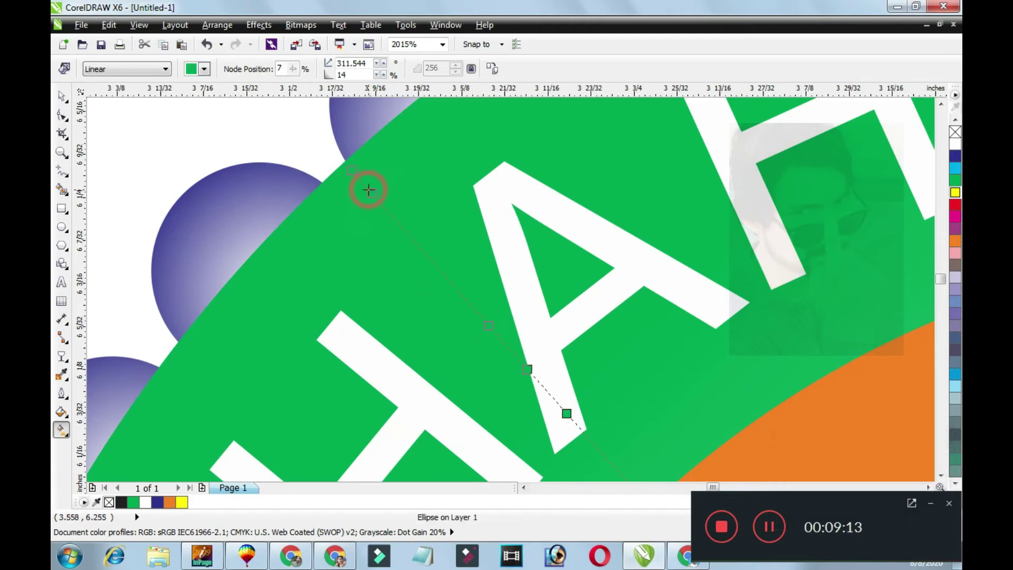
drag(435, 273, 459, 293)
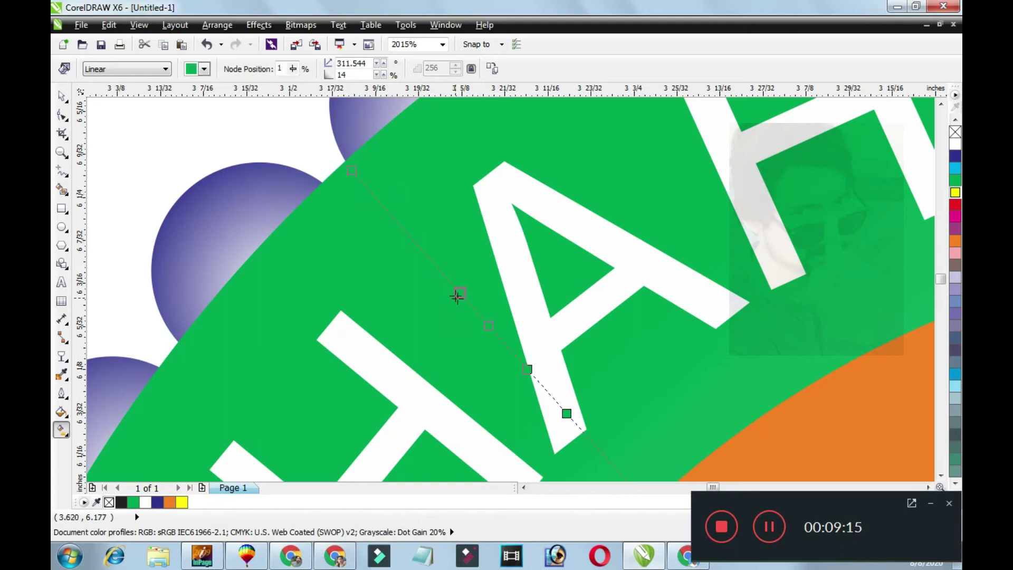
click(414, 240)
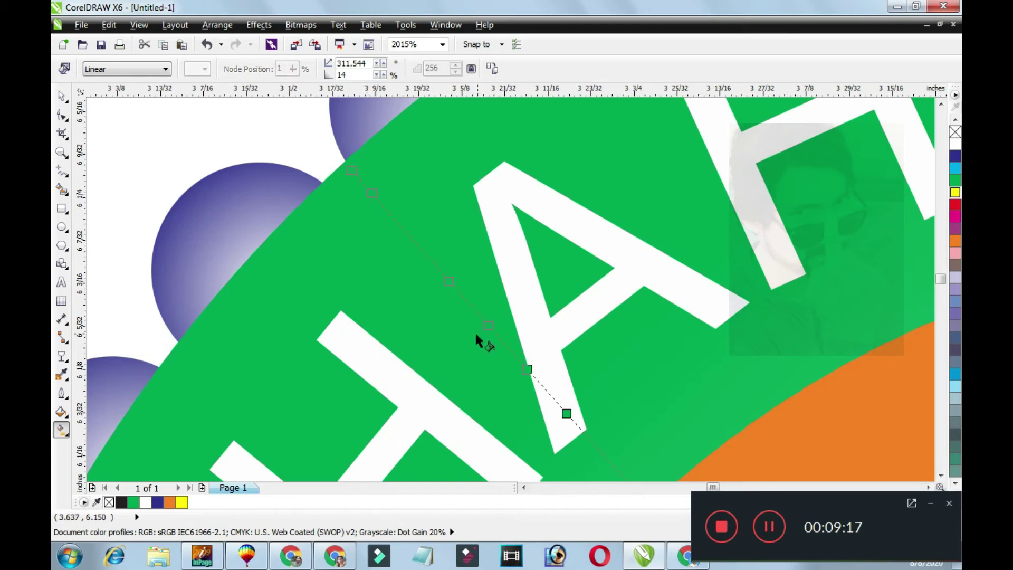
click(375, 197)
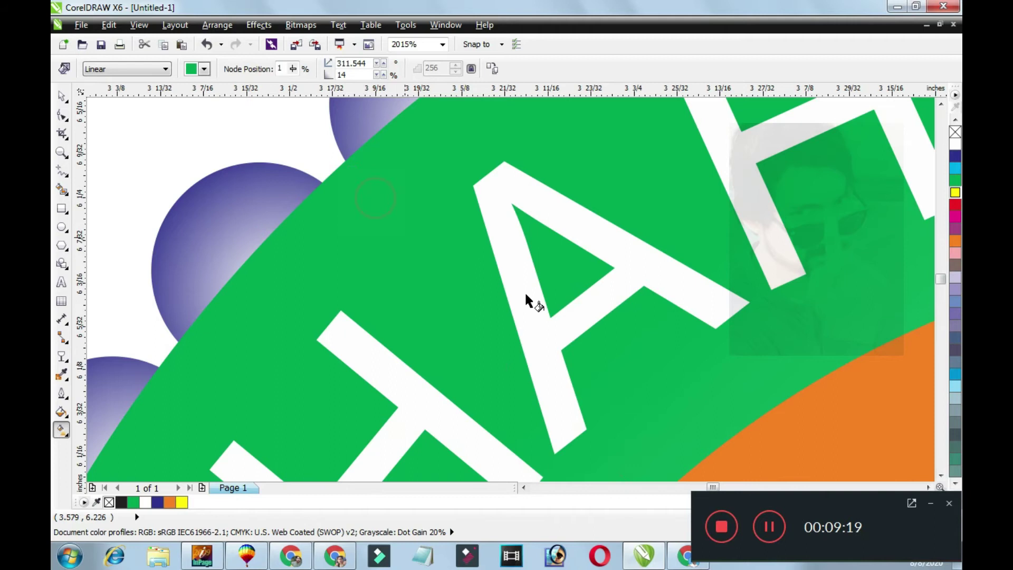
key(F4)
drag(418, 194, 599, 393)
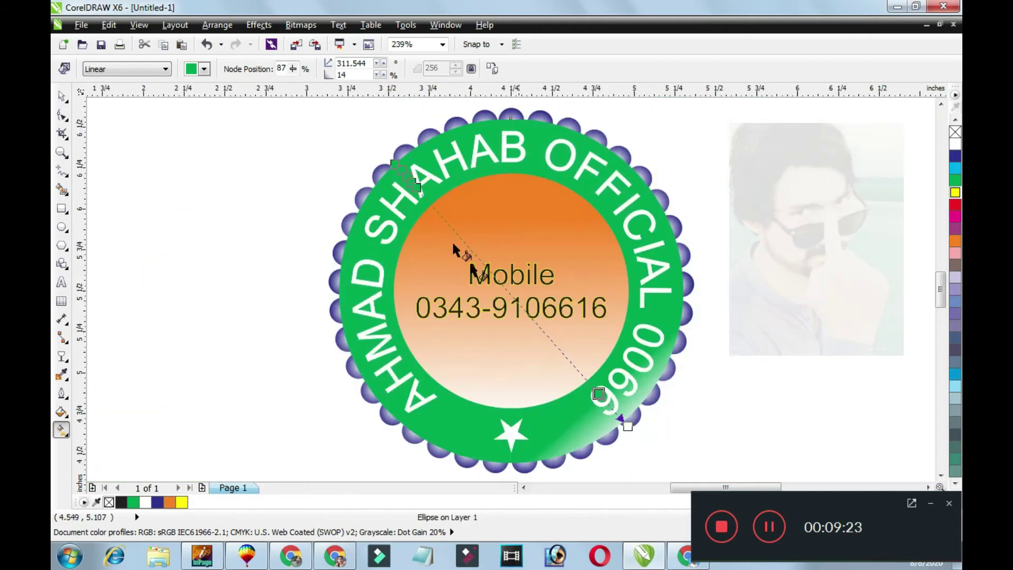
Reposition the ring gradient's nodes along the fill line and select the start node.
drag(417, 188, 565, 355)
drag(411, 184, 512, 309)
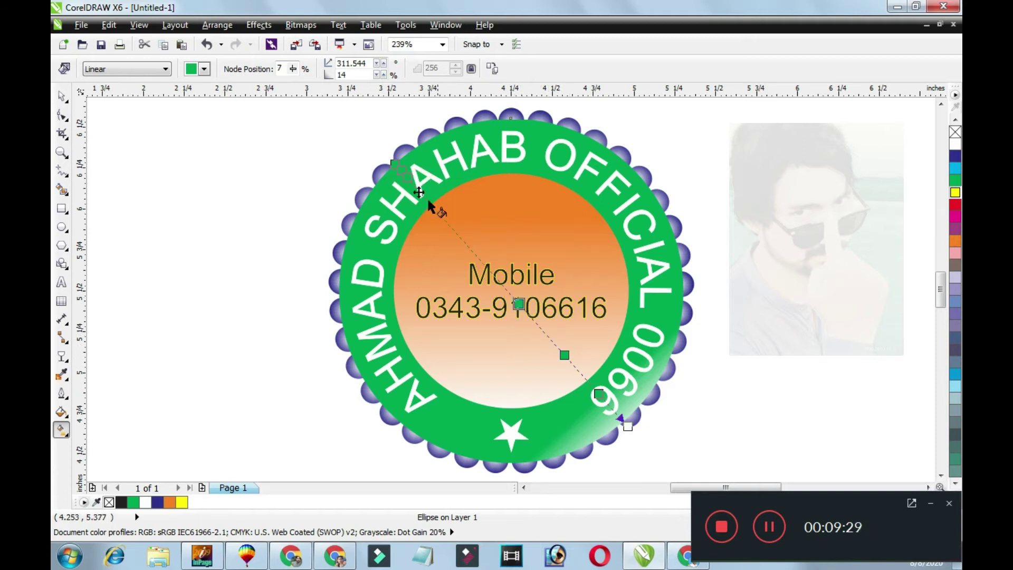
click(408, 177)
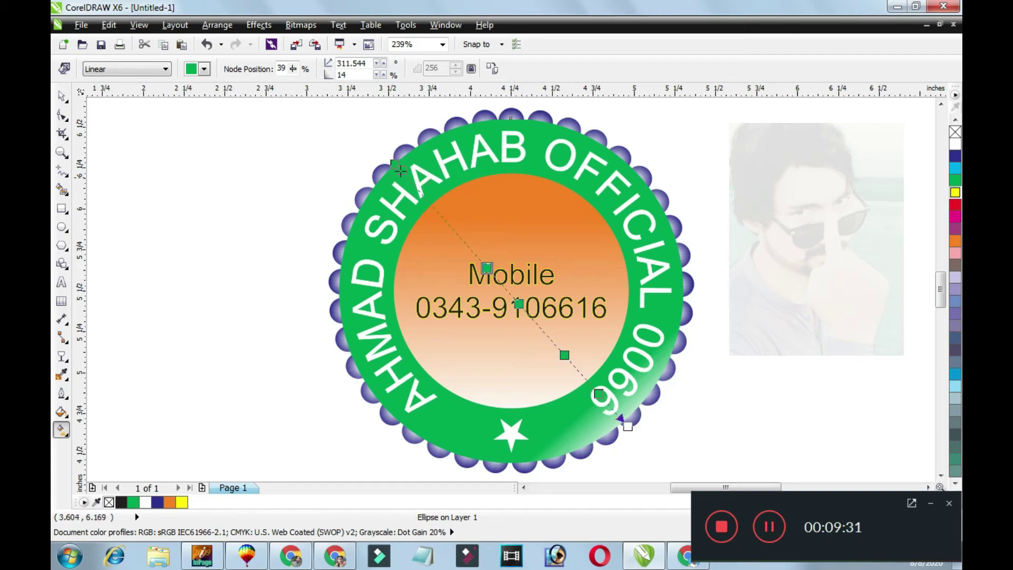
drag(404, 172, 399, 167)
click(439, 222)
click(395, 164)
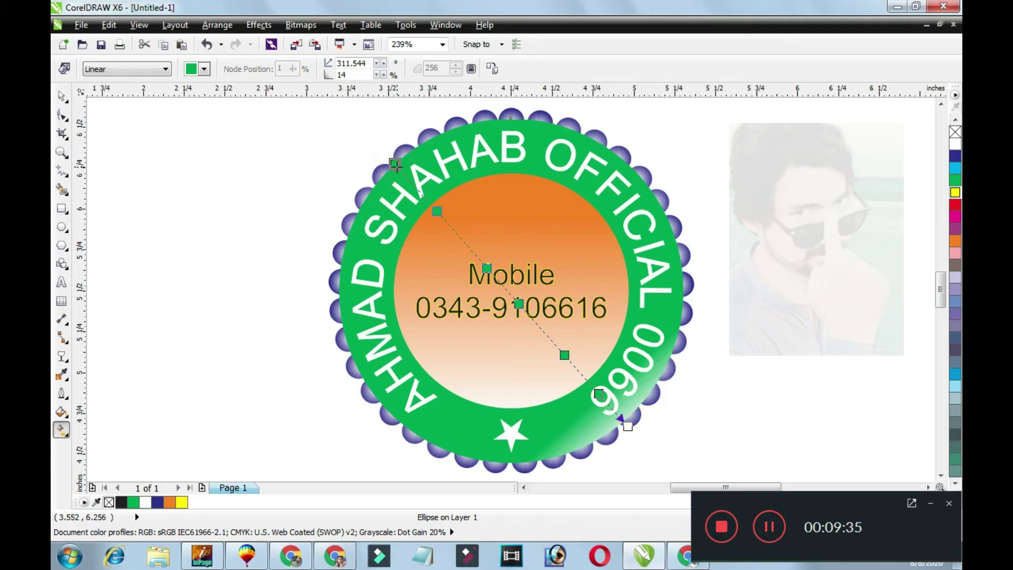
Give the gradient's start node a darker green using CMYK values.
click(187, 72)
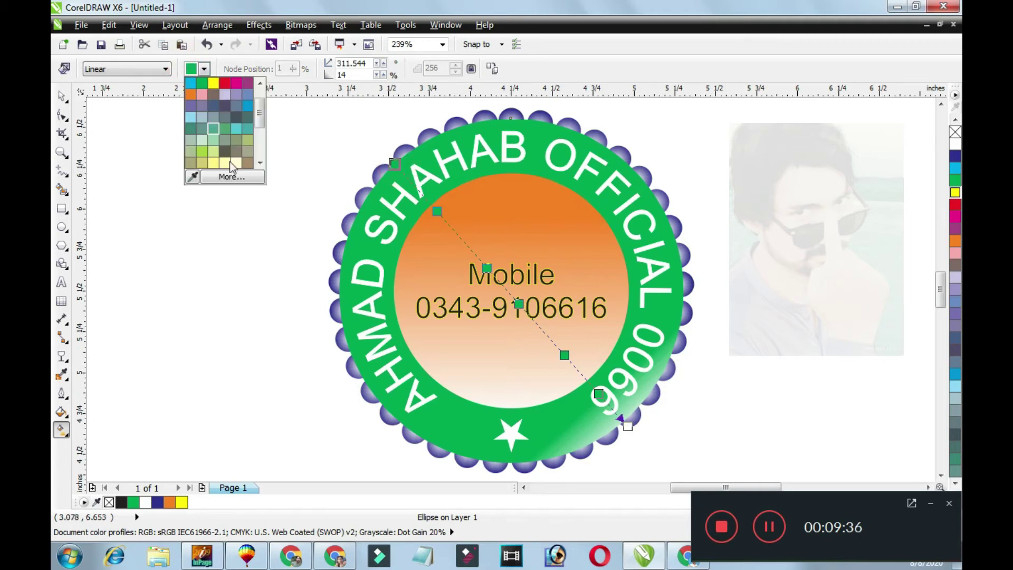
click(230, 177)
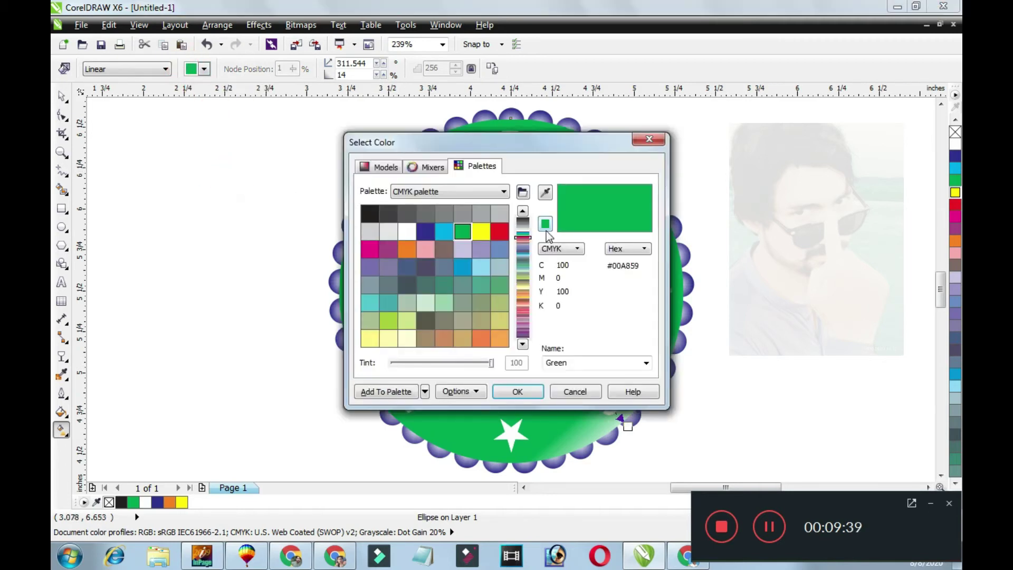
click(392, 168)
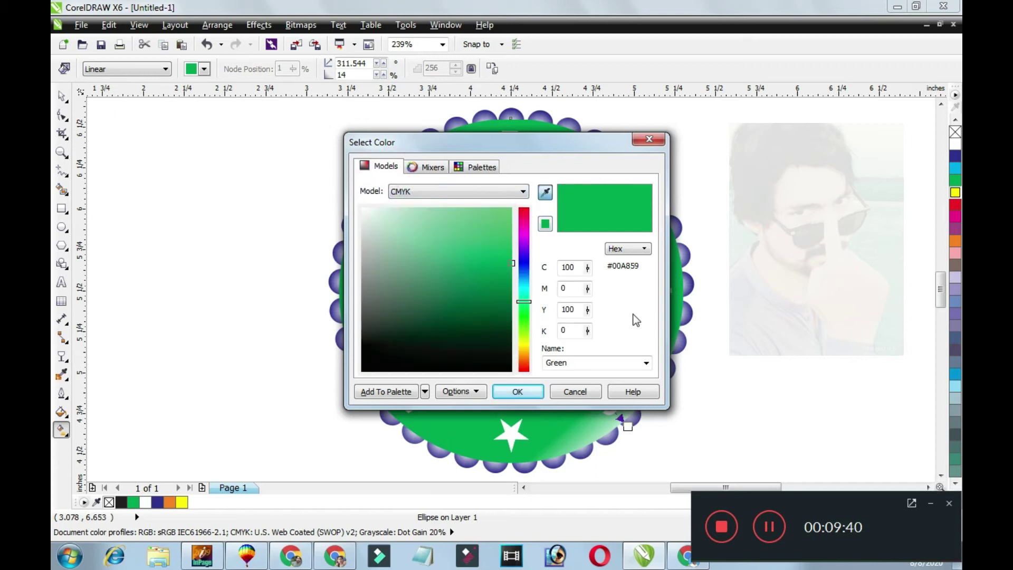
click(493, 338)
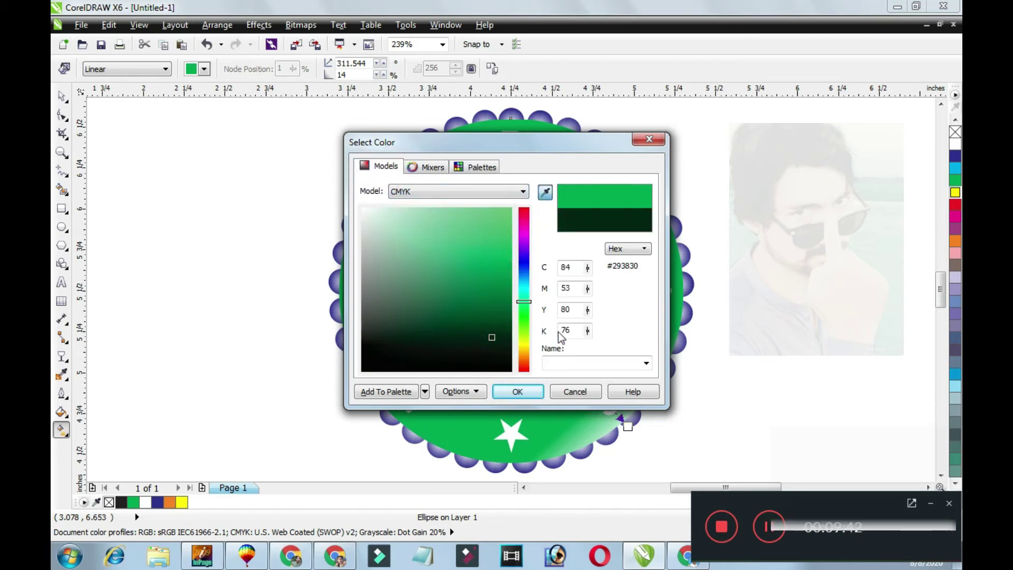
key(Escape)
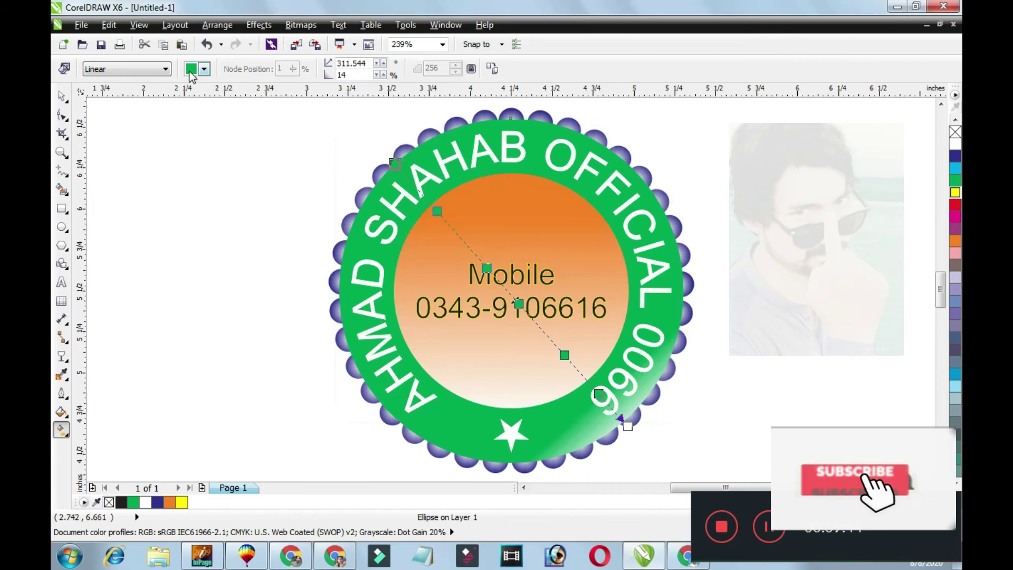
click(204, 68)
click(232, 179)
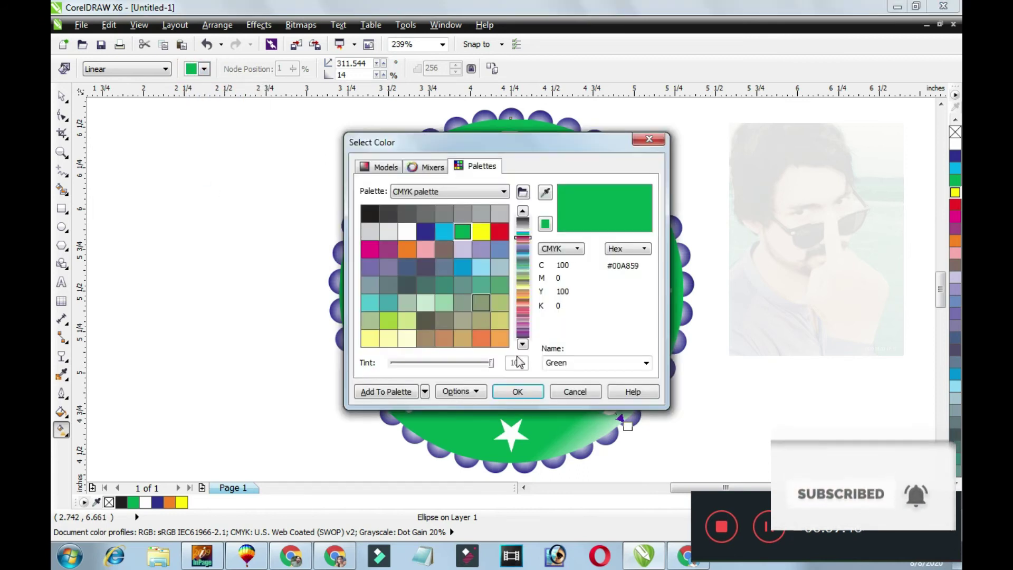
click(390, 166)
click(572, 329)
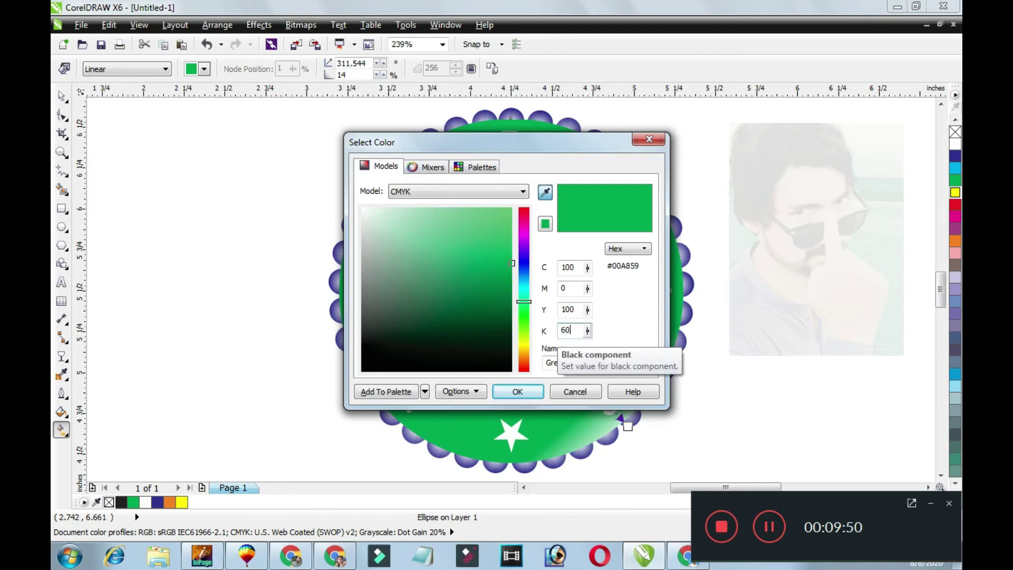
key(Return)
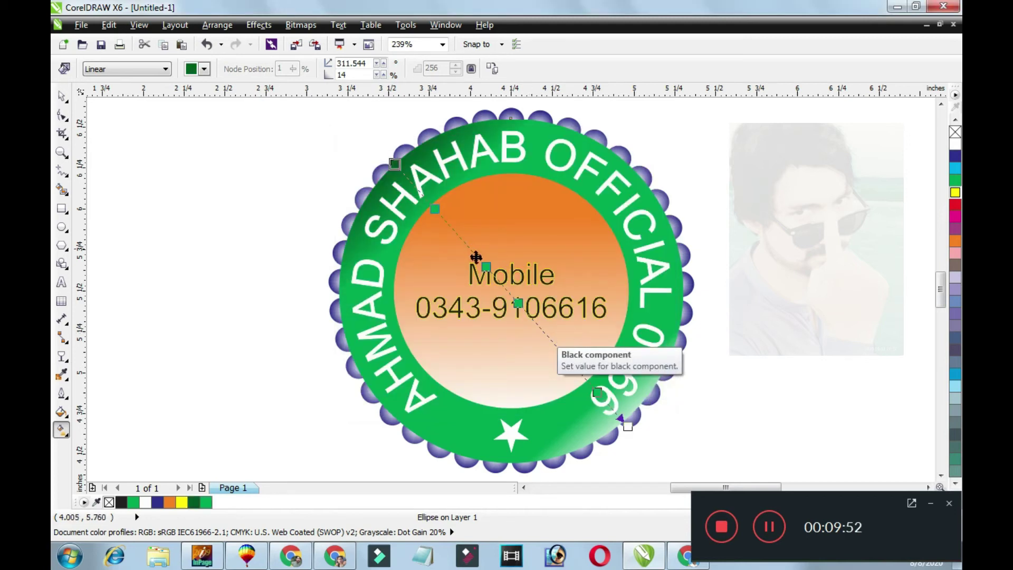
Set the 39% gradient node to a darker green with K 60.
click(486, 266)
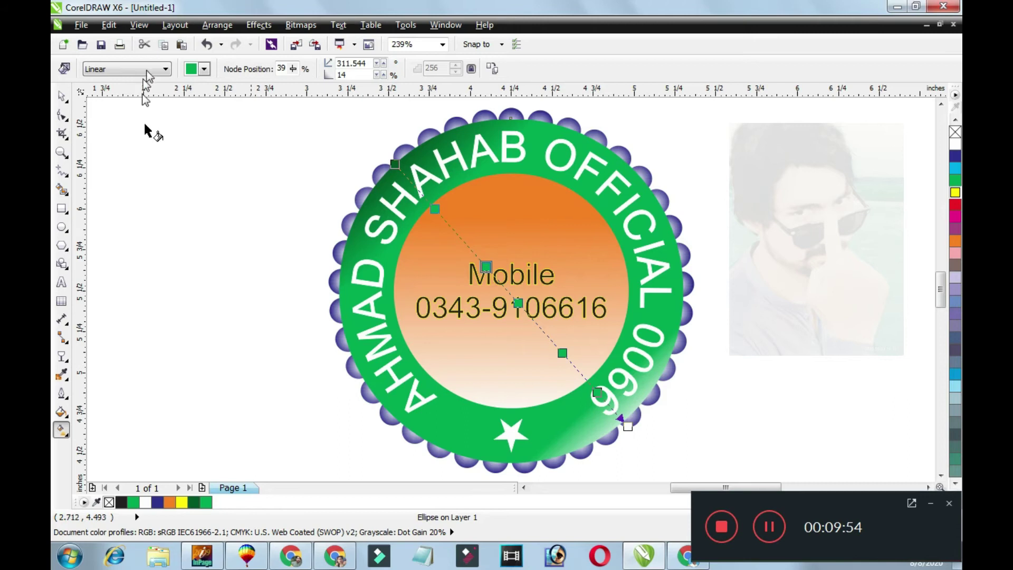
click(204, 69)
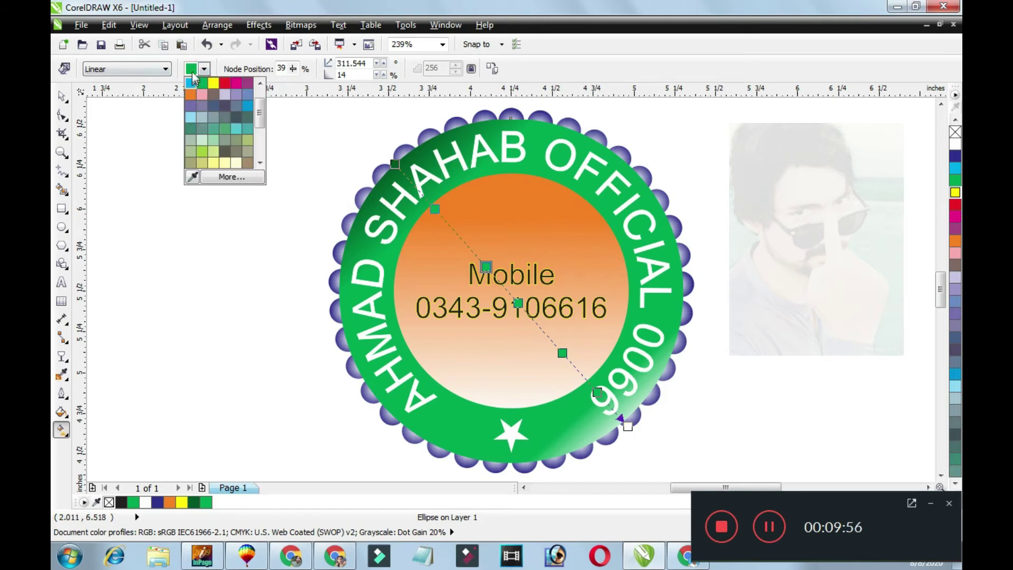
click(228, 176)
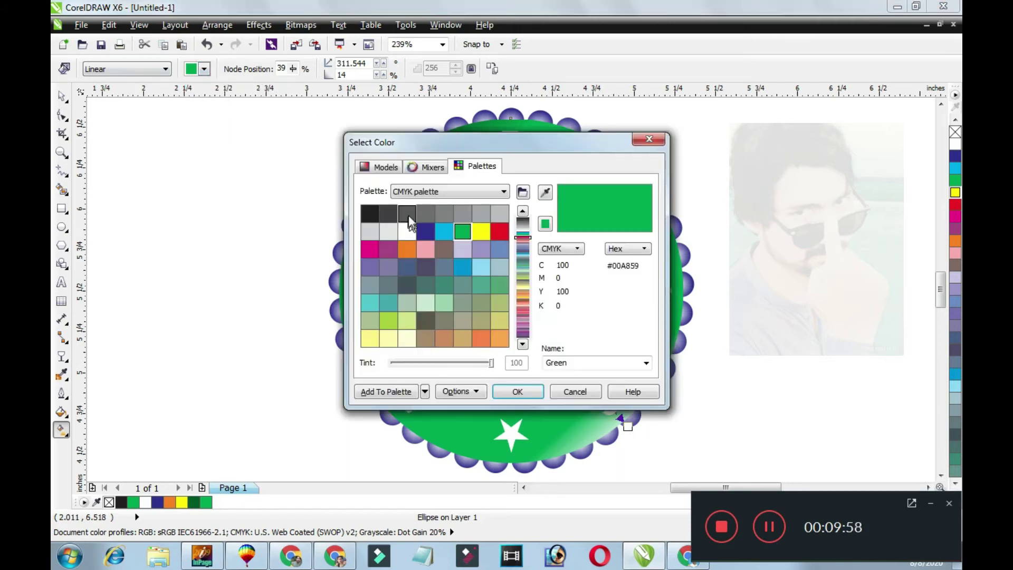
click(366, 164)
click(562, 331)
text(60)
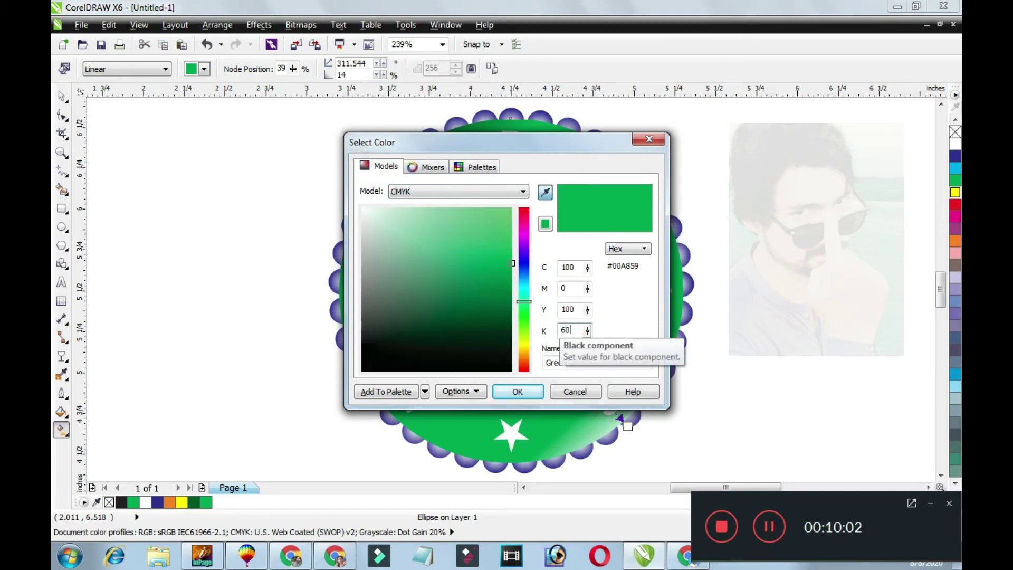
key(Return)
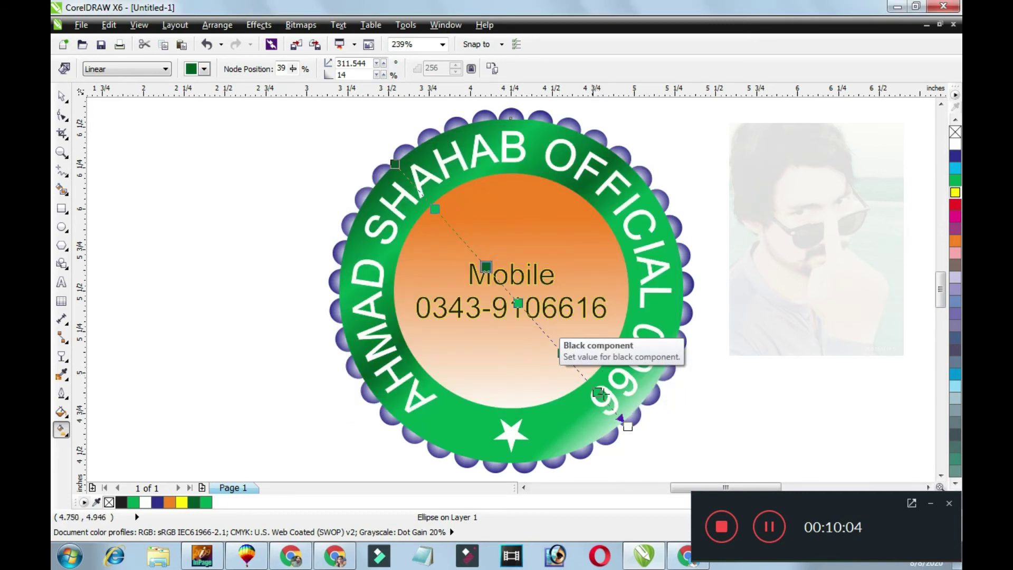
Add a gradient node at 72% and set its black value to K 50.
double_click(561, 352)
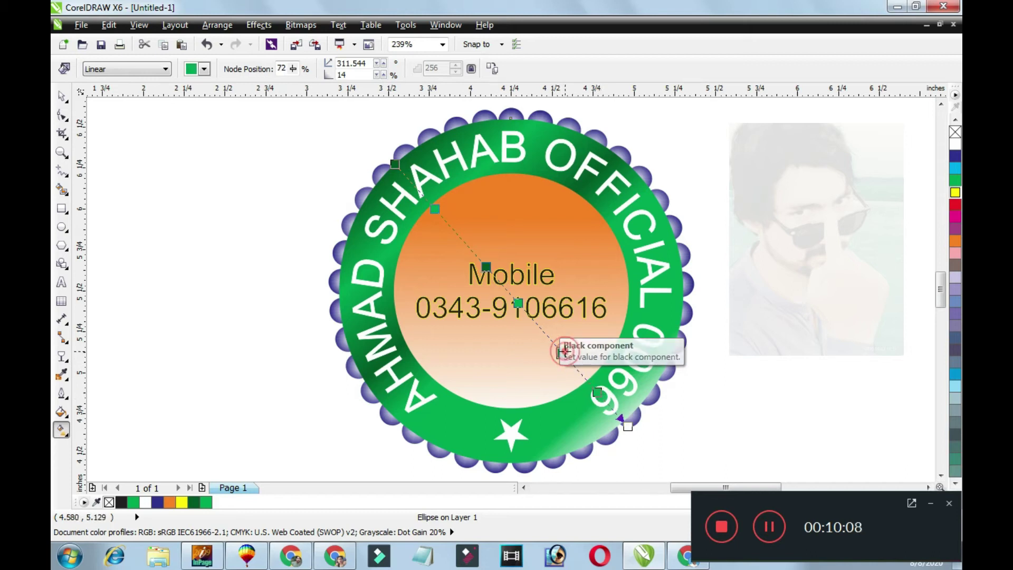
click(204, 69)
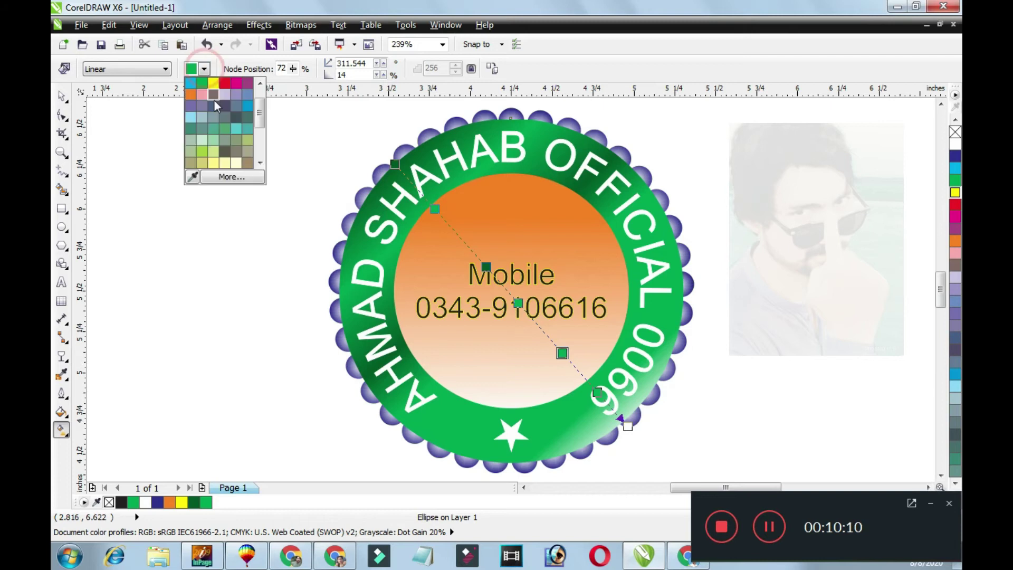
click(225, 181)
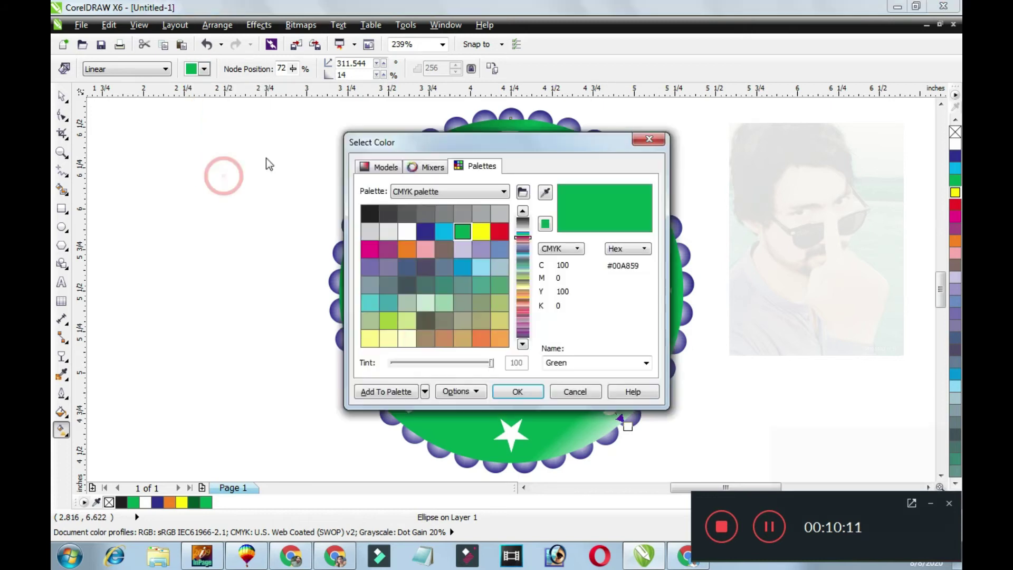
click(388, 167)
click(572, 330)
text(50)
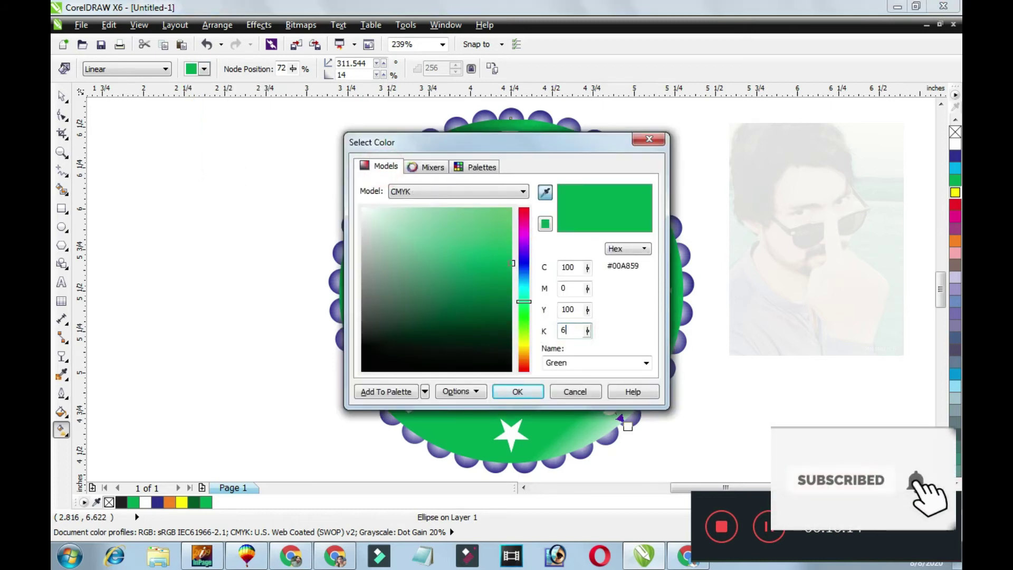
key(Return)
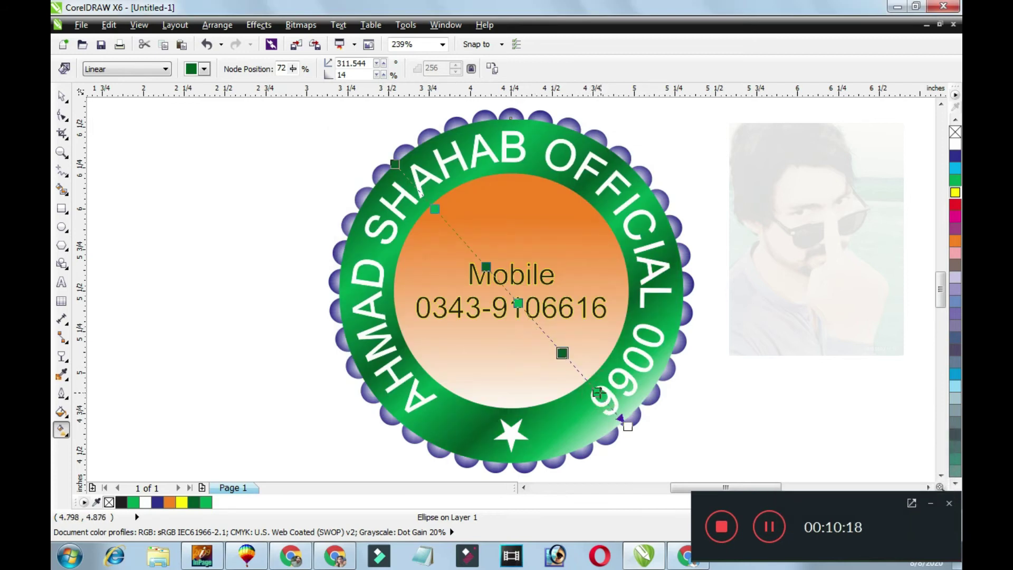
Reposition the dark and light green gradient stops and set a stop to K 50.
drag(562, 353, 551, 340)
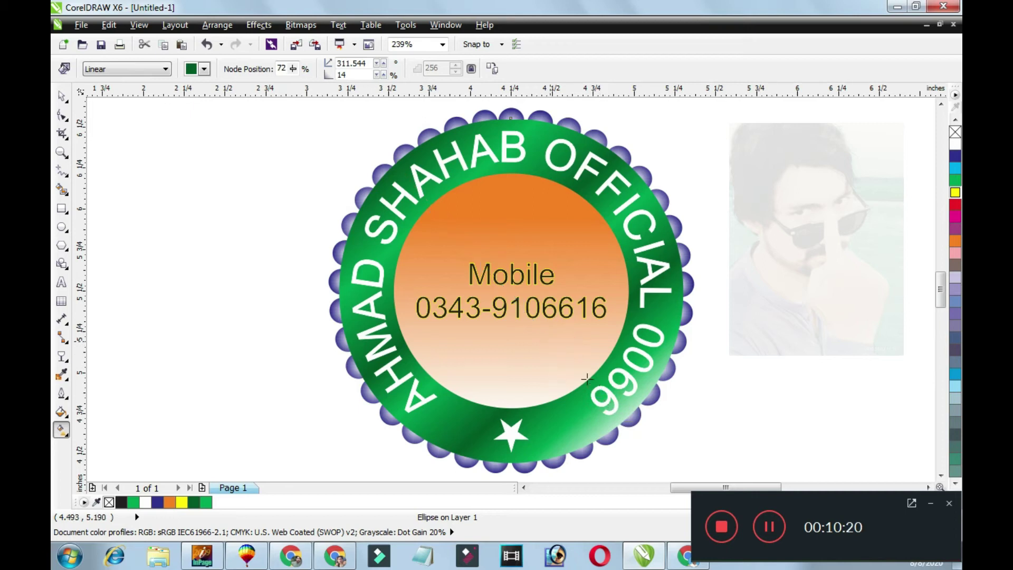
drag(596, 389, 587, 380)
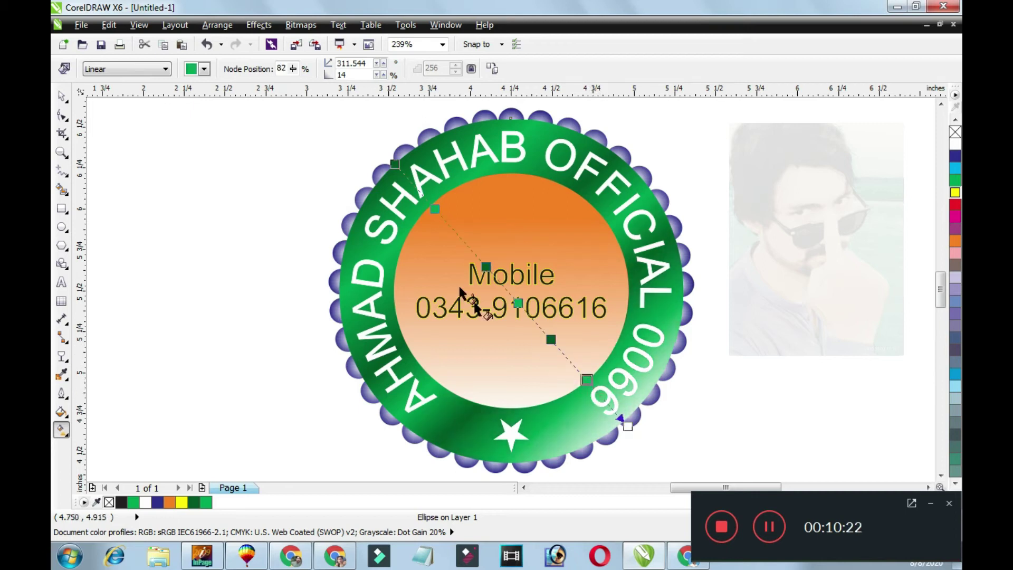
click(203, 69)
click(220, 176)
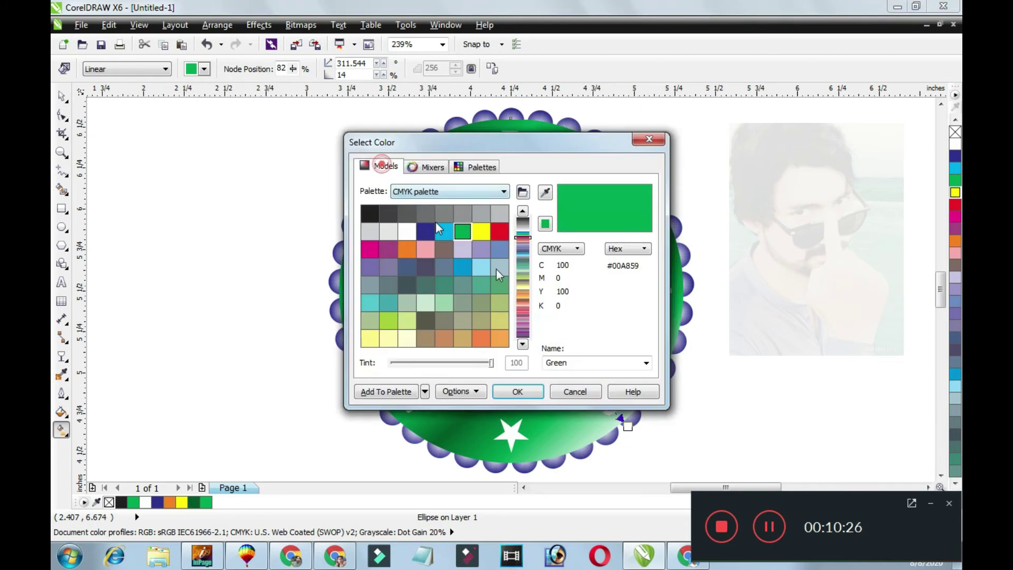
text(50)
key(Return)
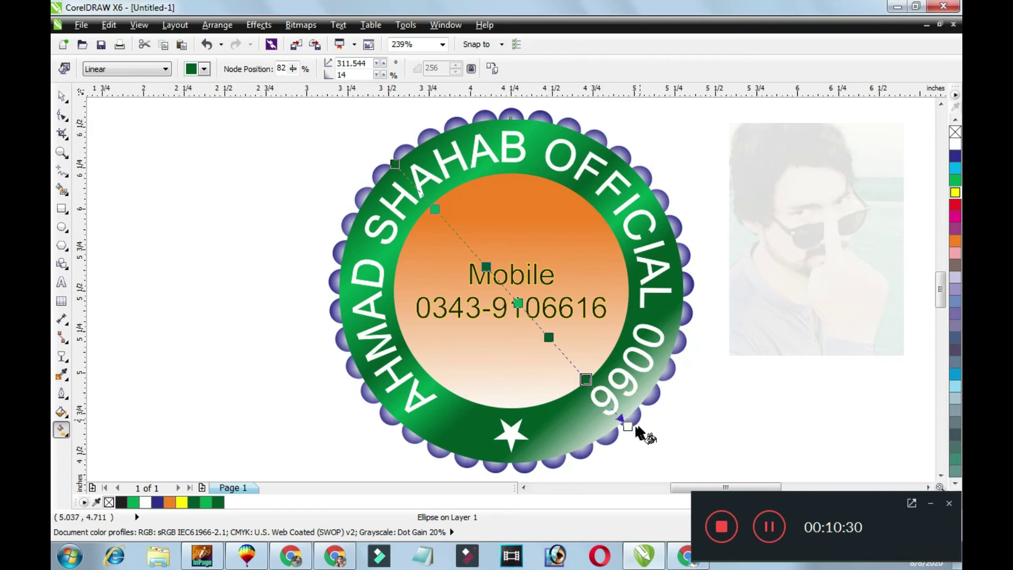
Make the end stop bright green and fine-tune the stop positions for glossy banding.
click(628, 425)
click(206, 503)
drag(586, 379, 577, 369)
drag(486, 267, 465, 244)
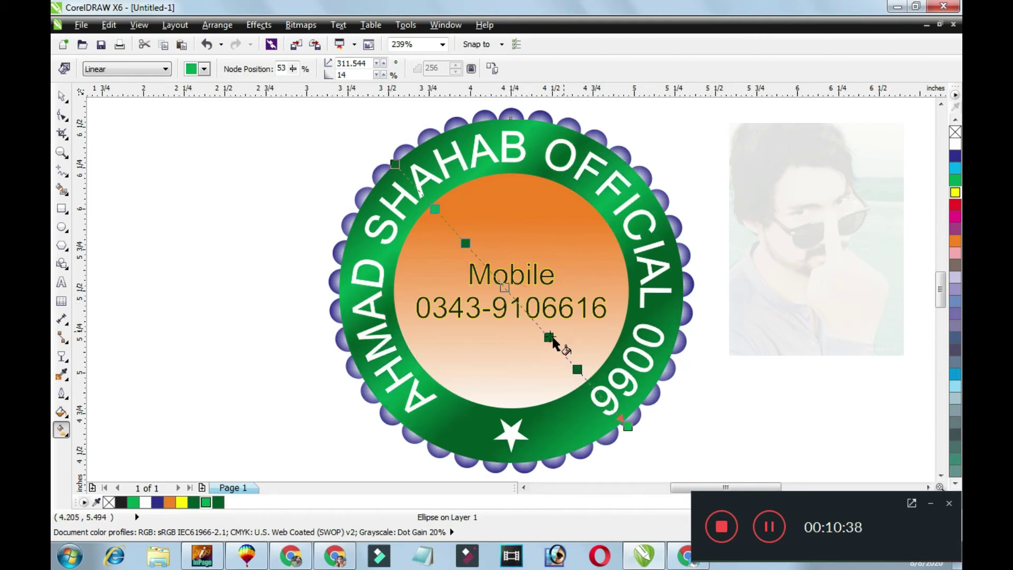
drag(549, 337, 545, 332)
drag(579, 372, 585, 380)
drag(544, 332, 539, 326)
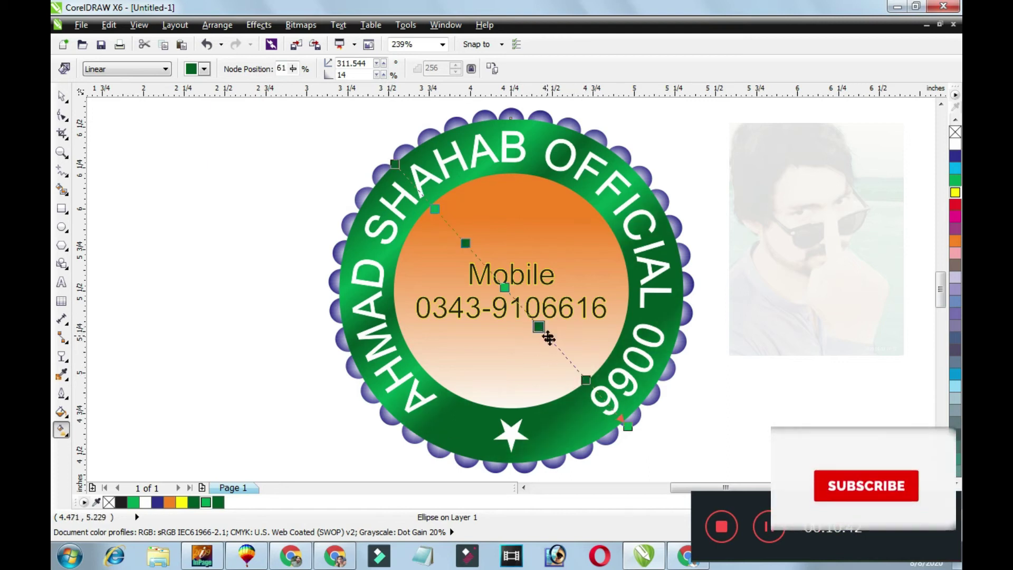
key(space)
click(785, 251)
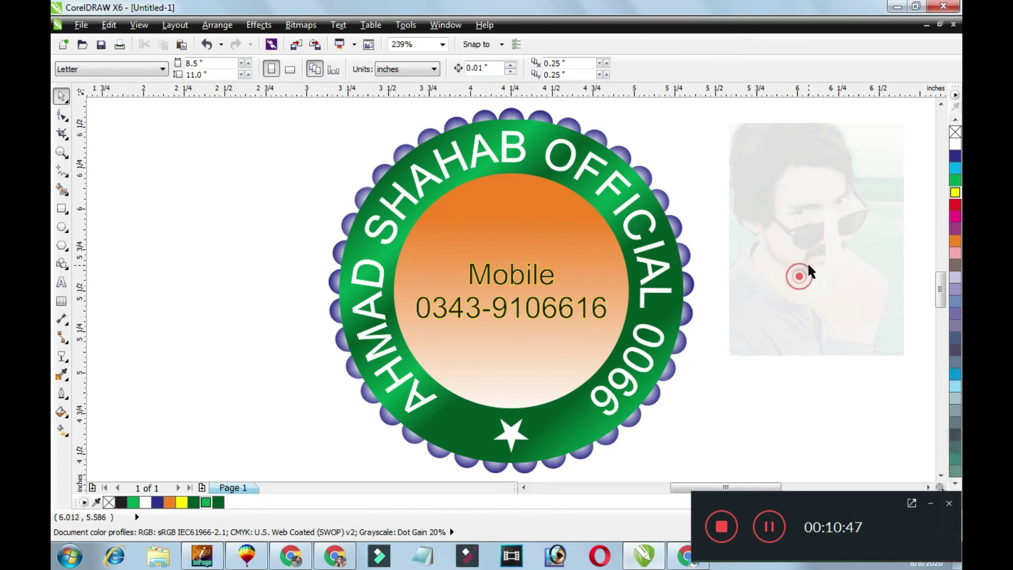
click(536, 233)
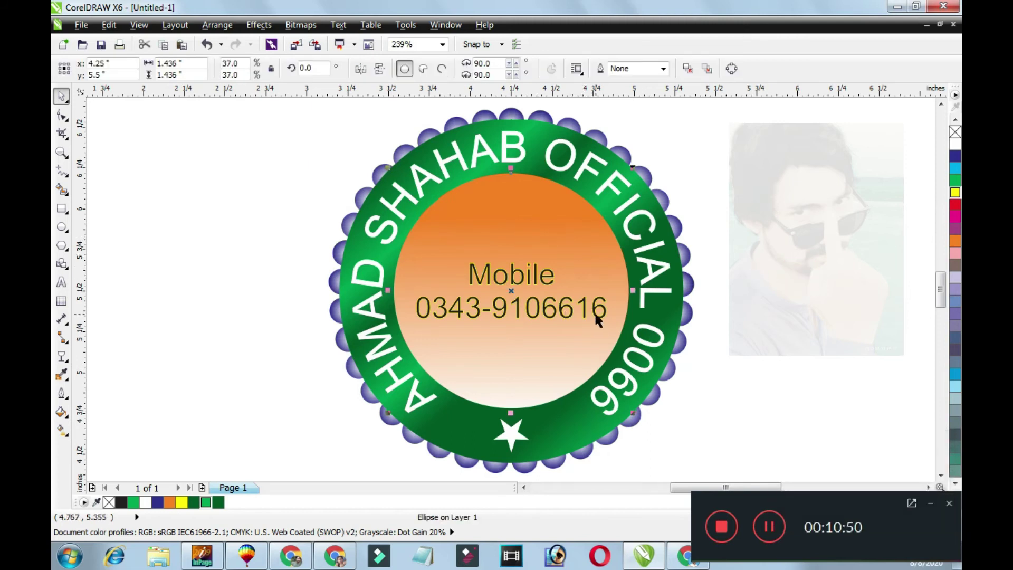
click(594, 314)
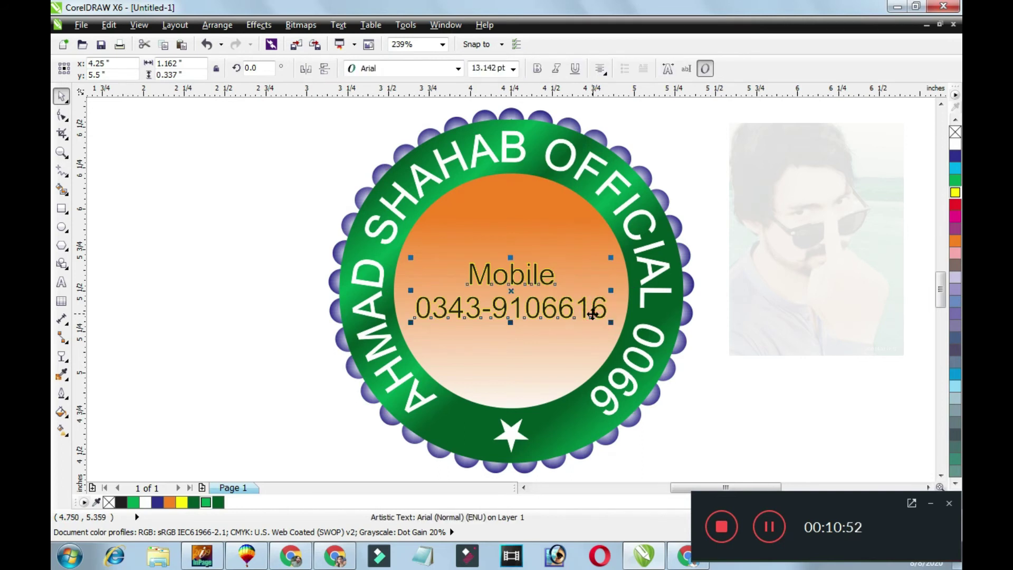
key(Escape)
scroll(758, 290, down, 1)
scroll(758, 290, up, 1)
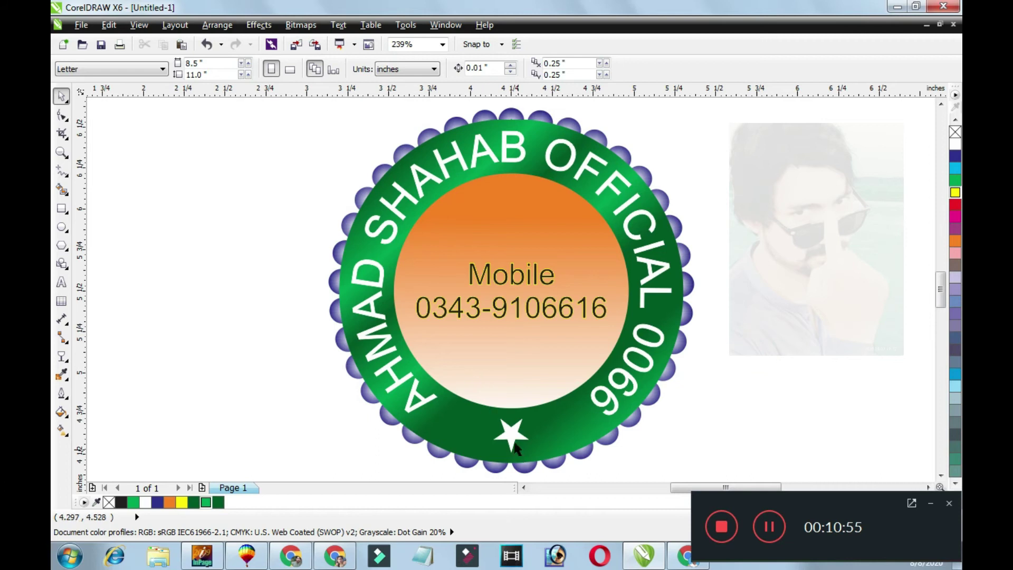
click(777, 348)
click(550, 410)
click(561, 414)
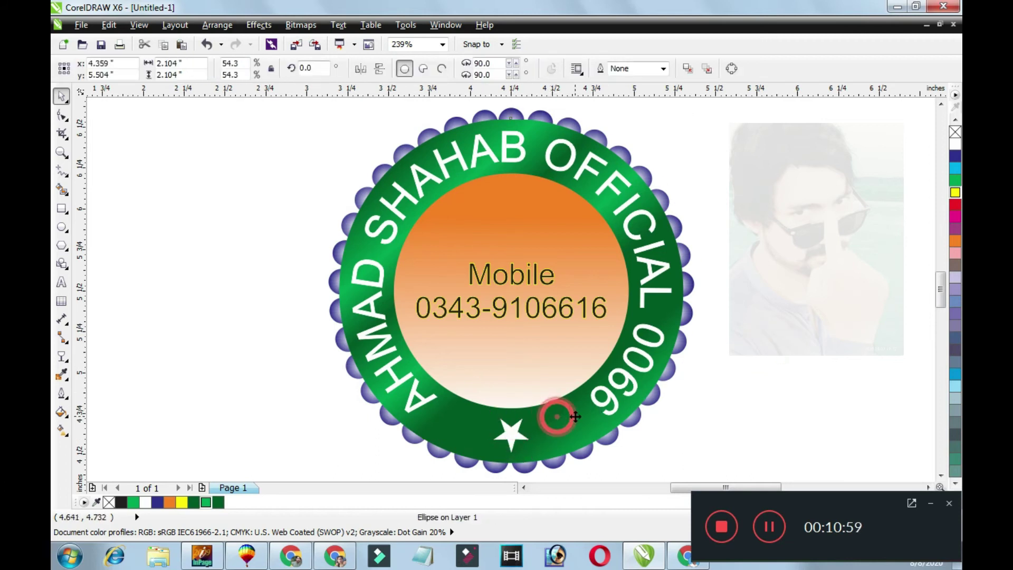
click(832, 344)
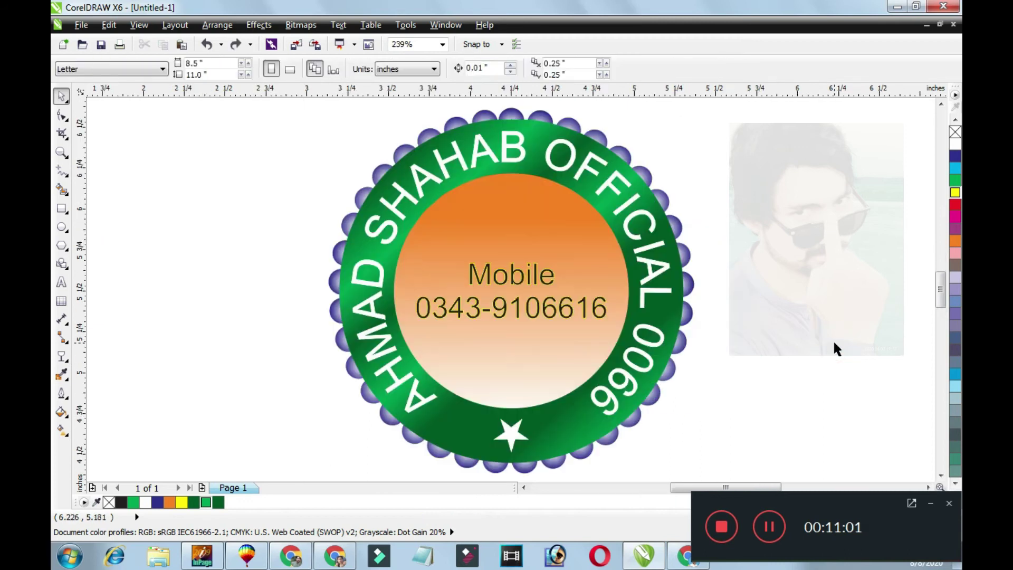
click(777, 320)
key(ctrl+a)
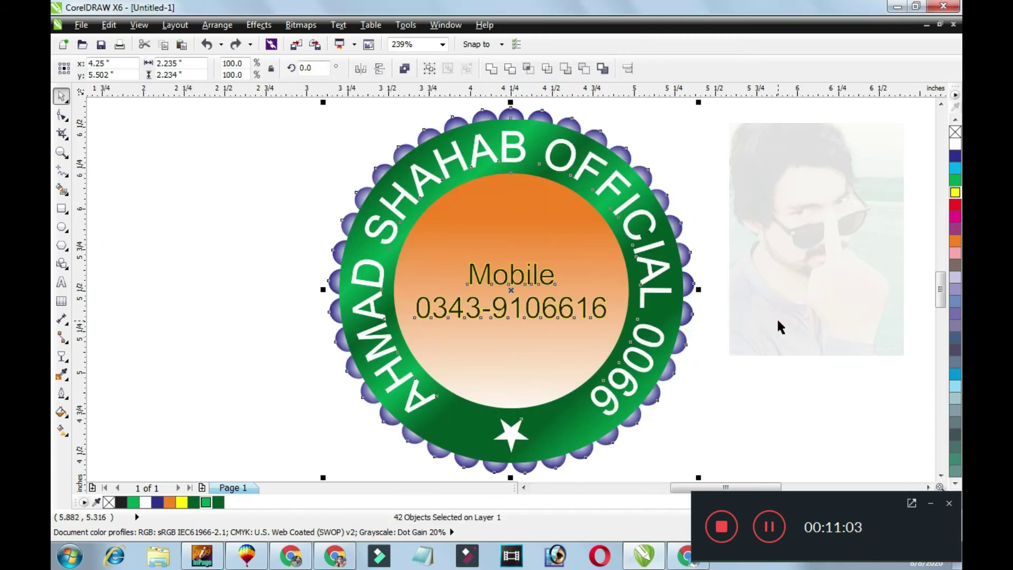
key(F9)
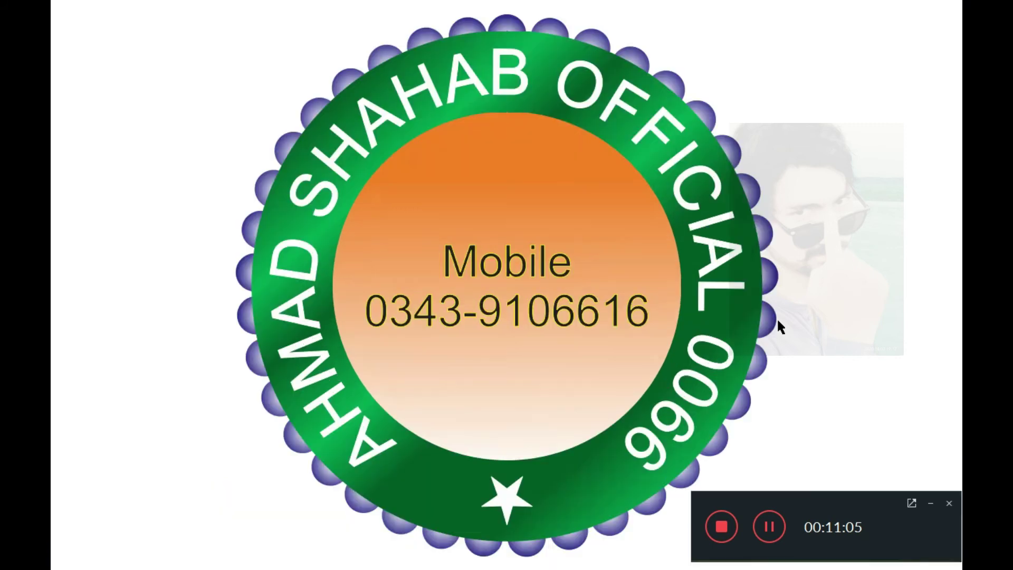
click(889, 381)
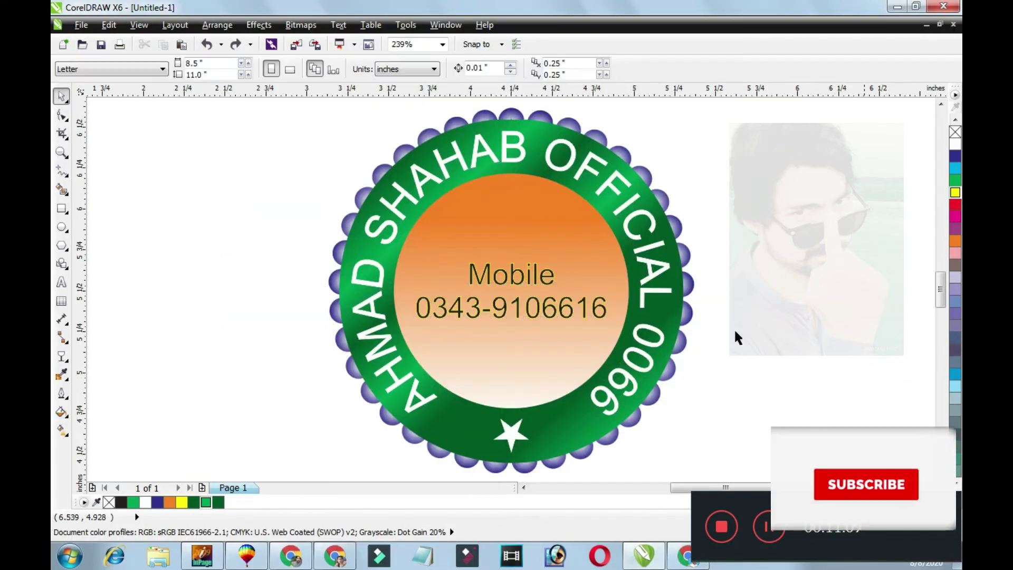
click(221, 217)
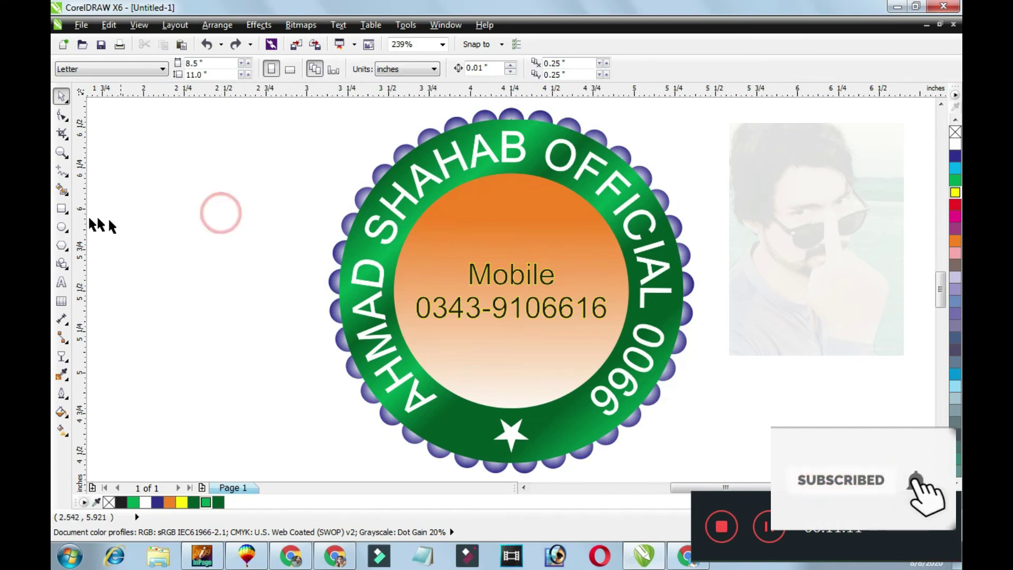
Draw a small circle to the left of the seal.
click(61, 227)
drag(184, 188, 203, 209)
key(space)
scroll(181, 242, left, 3)
click(366, 194)
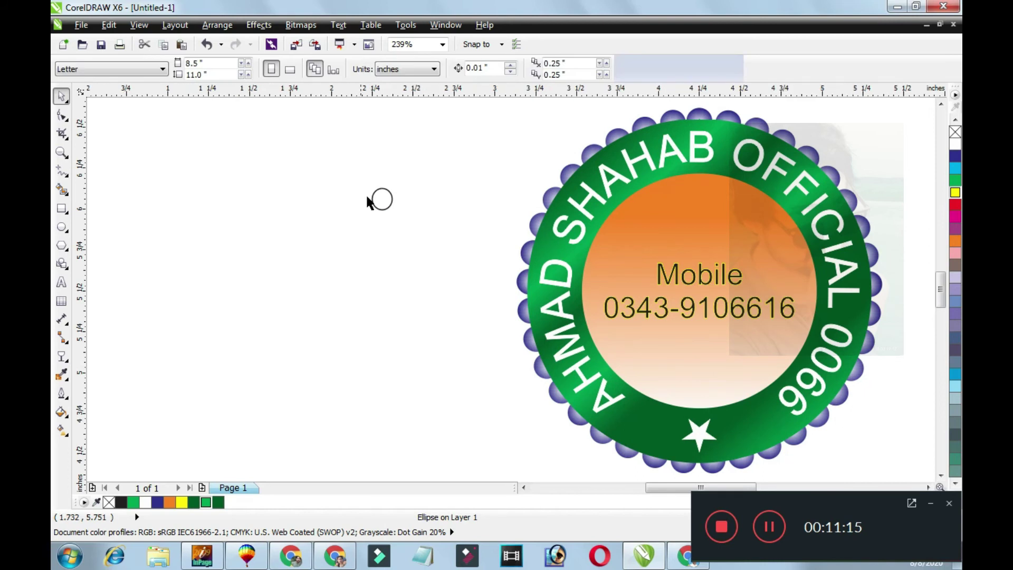
drag(372, 205, 349, 200)
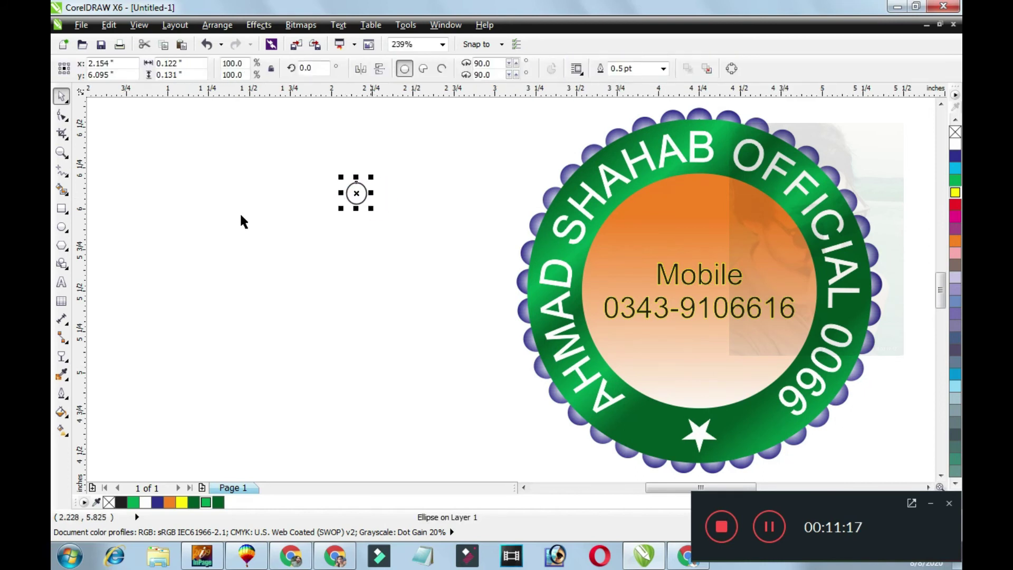
Draw a tall thin rectangle and centre it directly under the circle.
click(63, 212)
drag(338, 240, 347, 349)
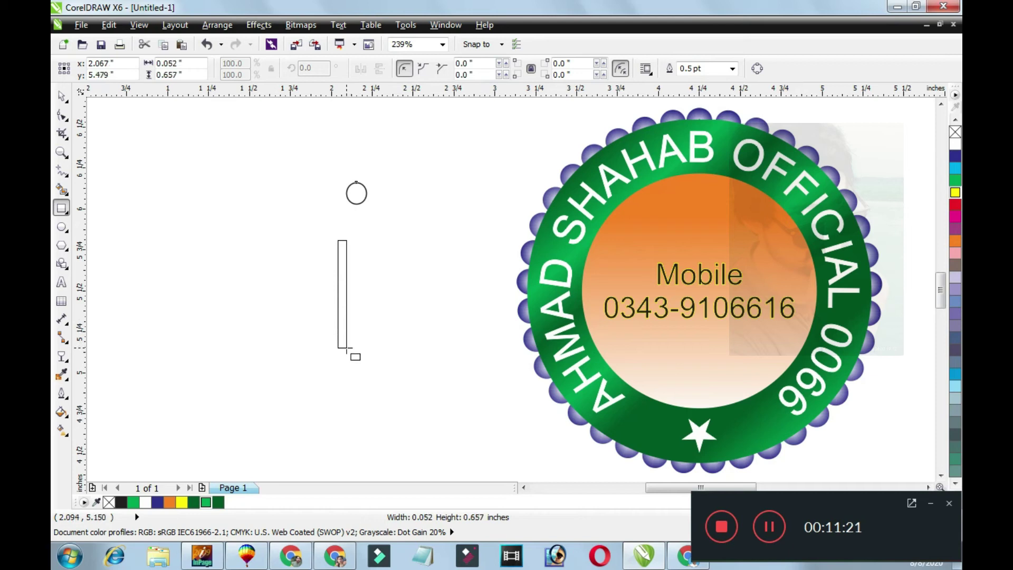
key(space)
shift+click(353, 192)
key(c)
click(362, 248)
drag(353, 254, 354, 192)
shift+click(354, 189)
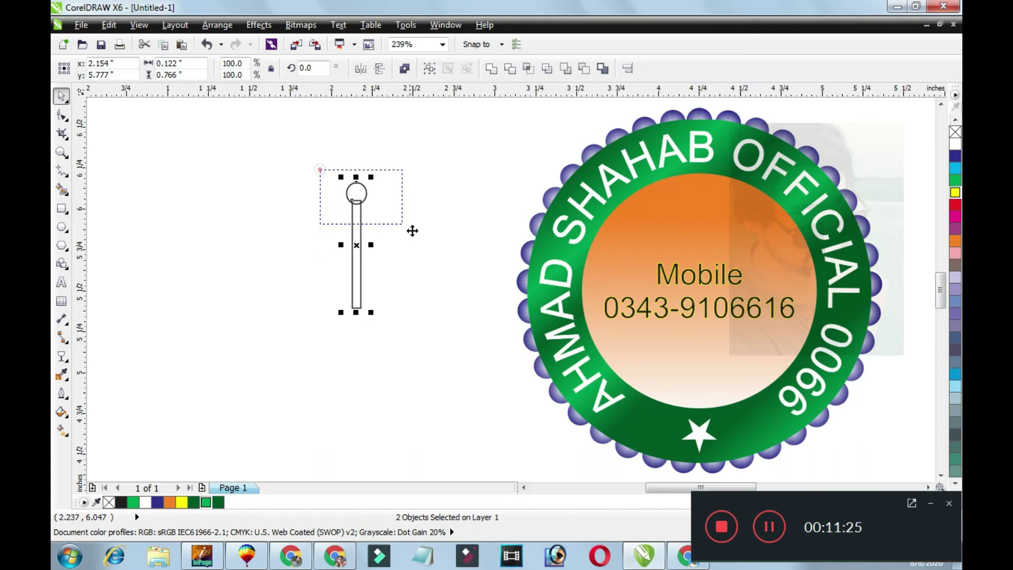
scroll(340, 184, up, 5)
Select the thin rectangle and convert it to curves with Ctrl+Q.
click(444, 349)
click(450, 355)
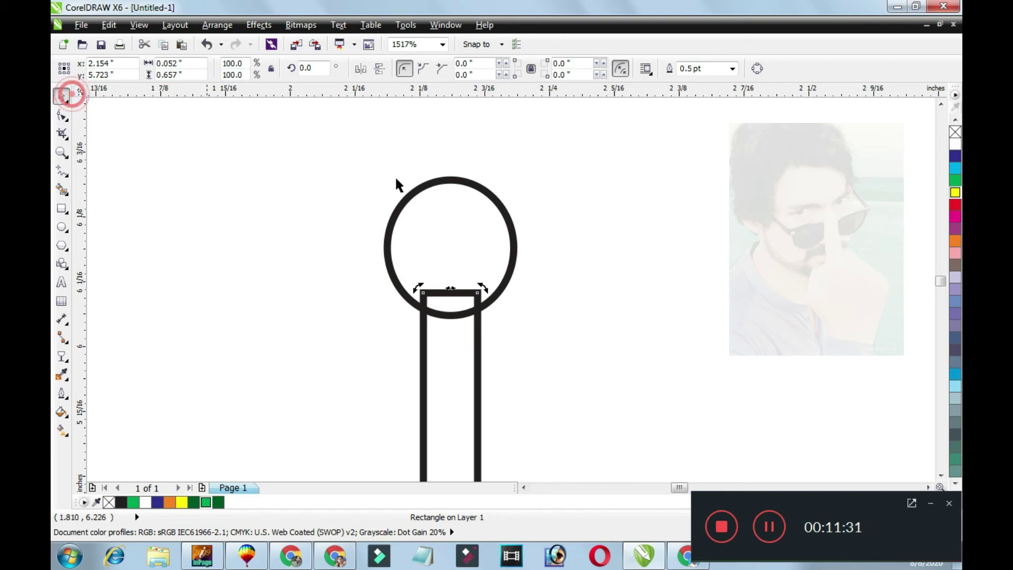
click(448, 330)
click(459, 356)
click(459, 357)
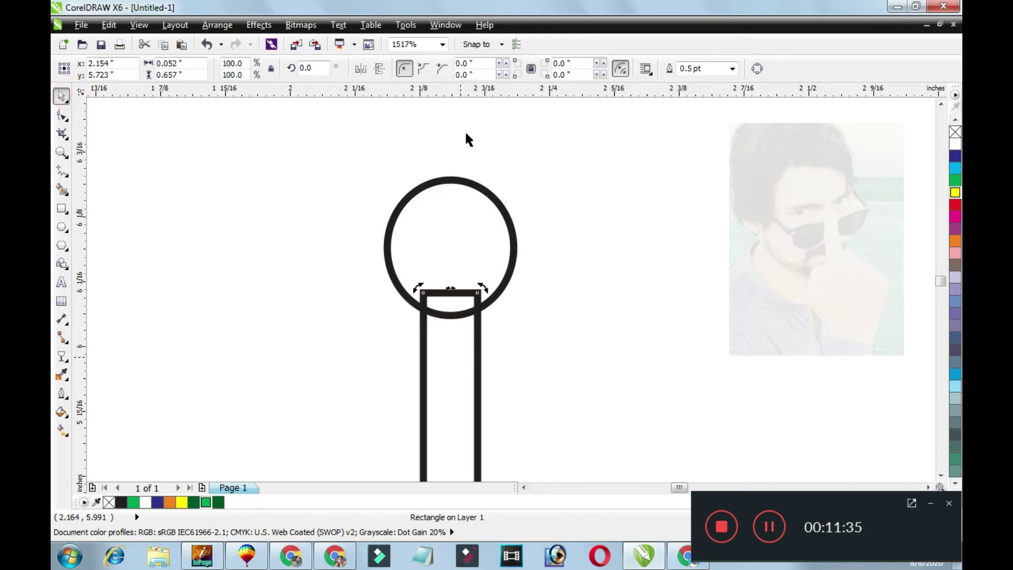
click(445, 26)
click(443, 26)
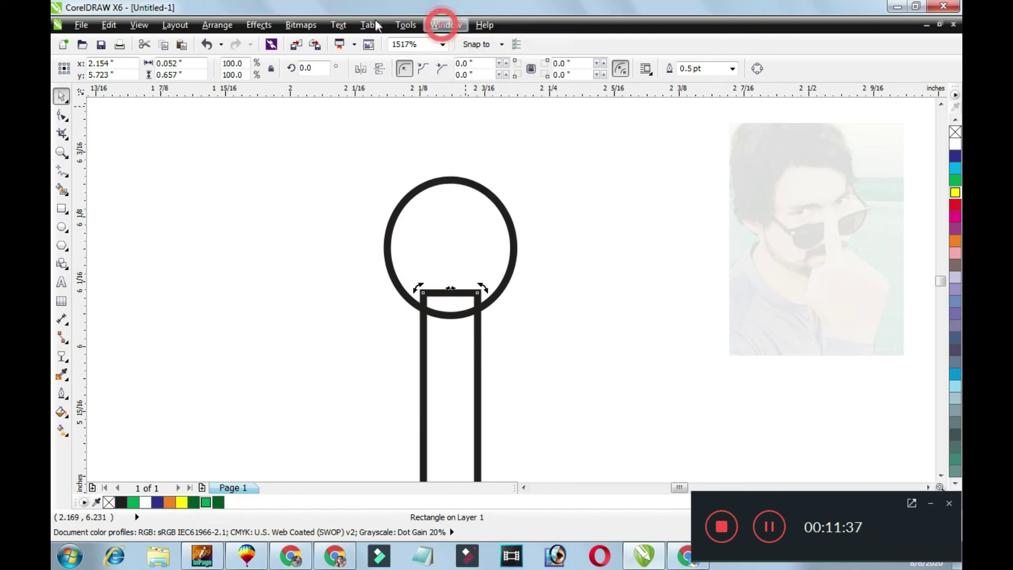
click(218, 25)
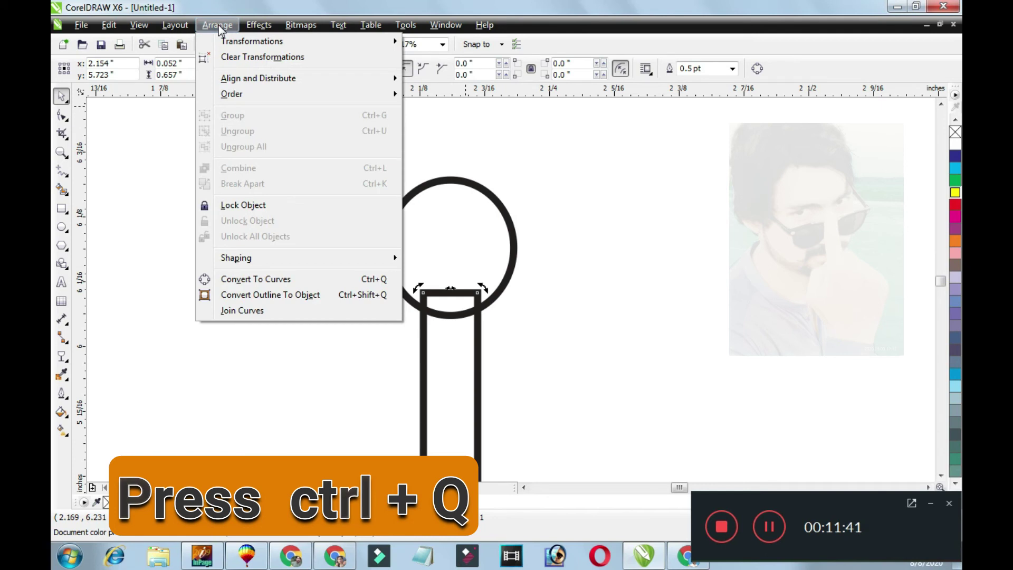
click(219, 24)
click(218, 24)
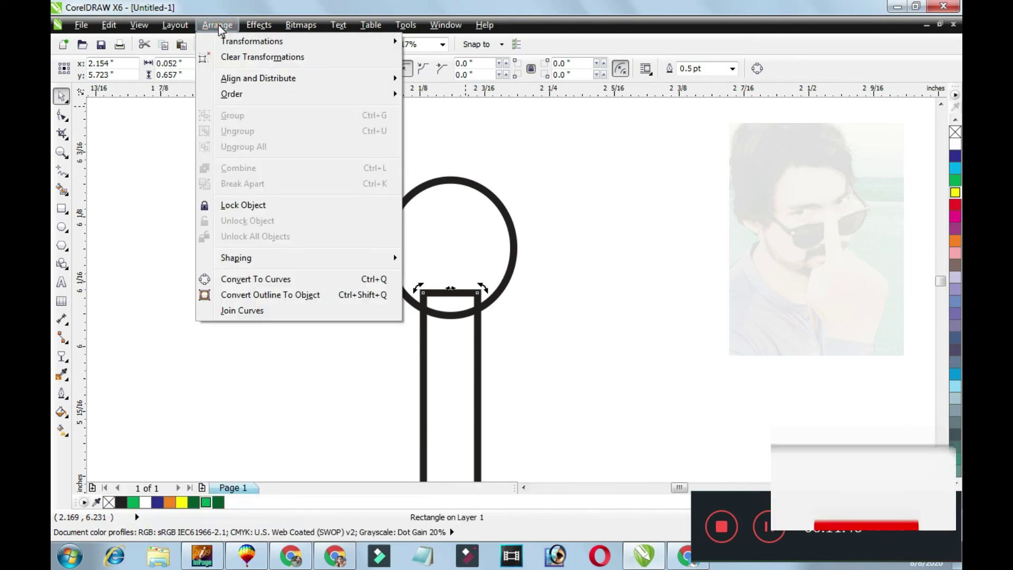
click(218, 24)
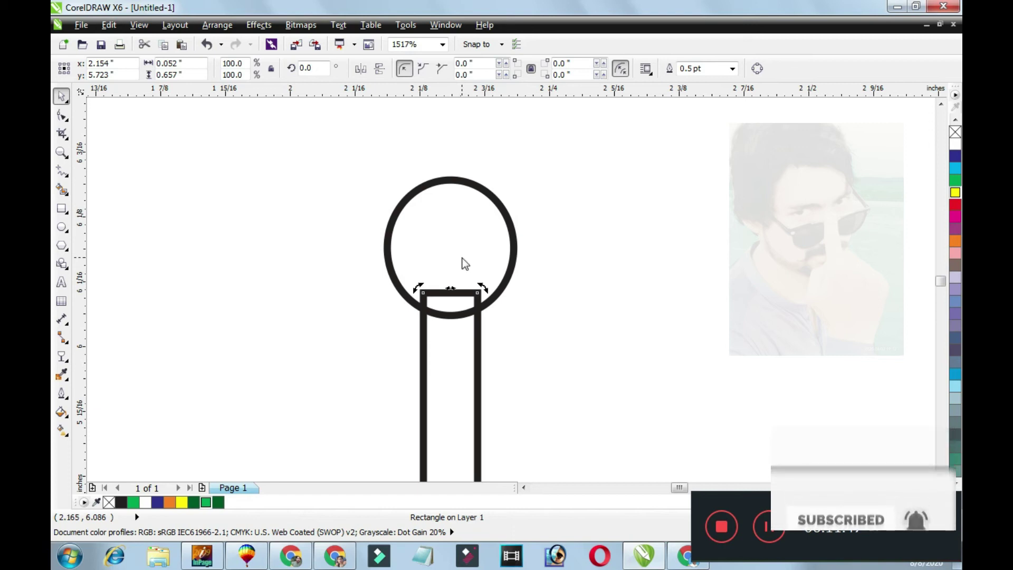
key(ctrl+q)
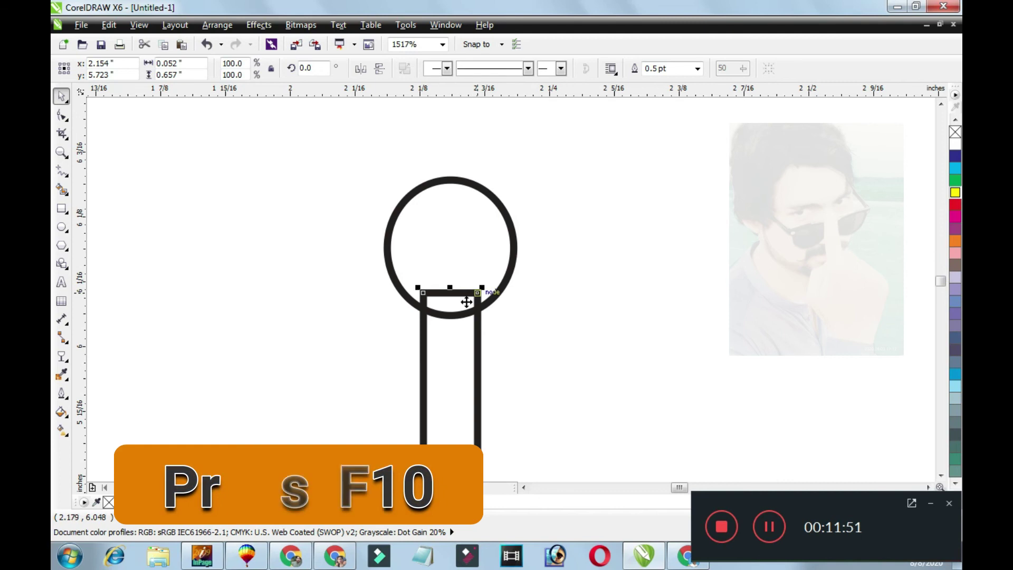
Pinch the rectangle's top nodes together so the spike narrows to a point.
key(F10)
drag(479, 294, 451, 293)
scroll(559, 388, down, 2)
key(space)
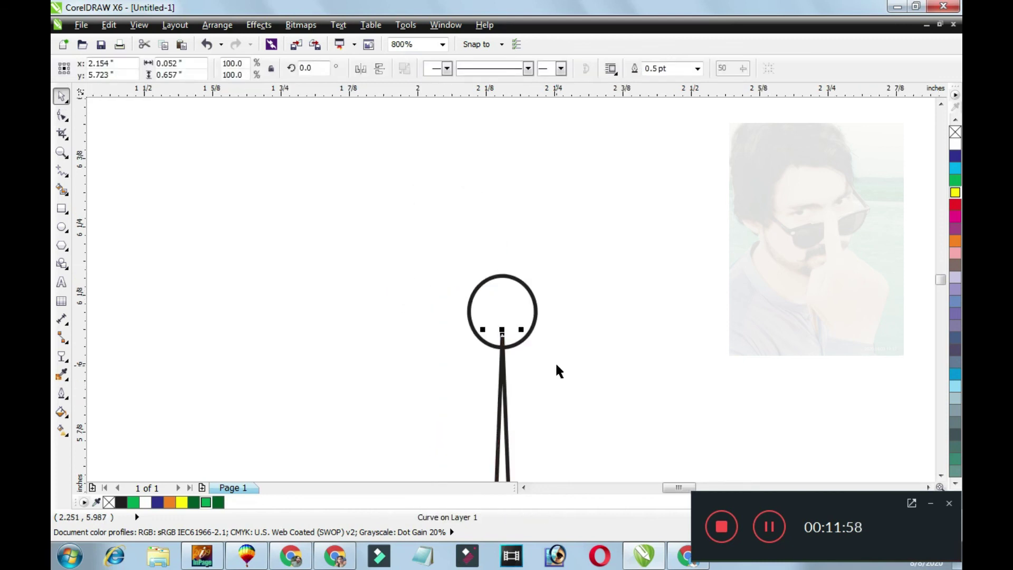
Mirror the spike vertically and shrink it to about 61% size.
click(379, 70)
scroll(545, 369, down, 1)
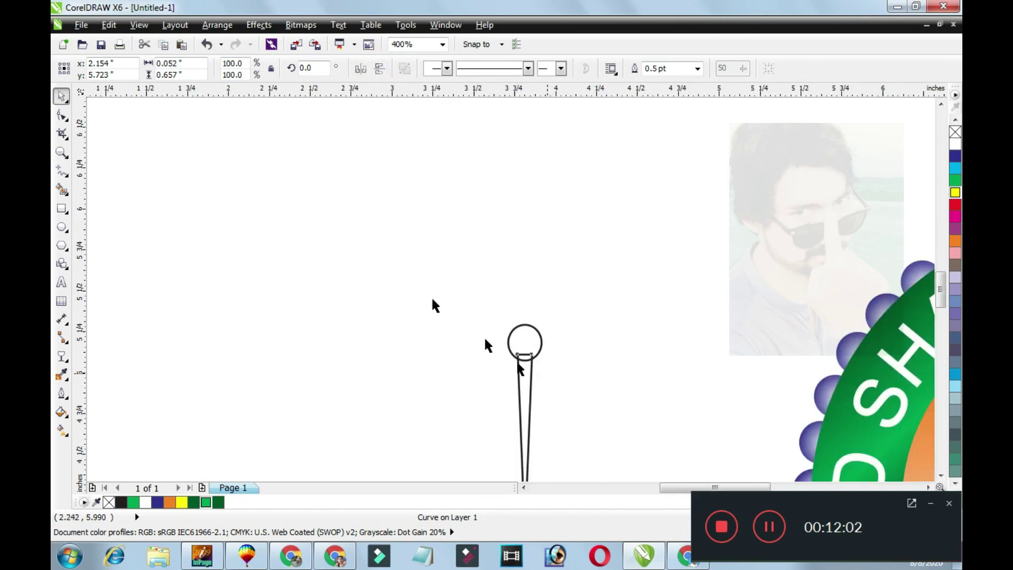
scroll(517, 363, down, 1)
click(185, 158)
scroll(425, 230, up, 2)
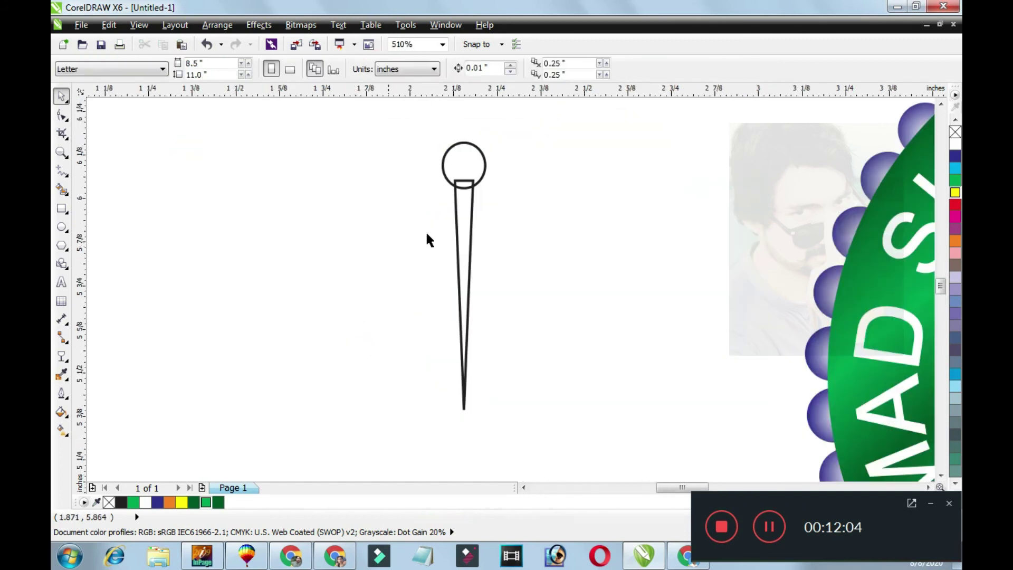
click(464, 225)
drag(479, 414, 464, 217)
Set the circle's centre as rotation pivot and repeat rotated copies of the spike around it.
click(468, 187)
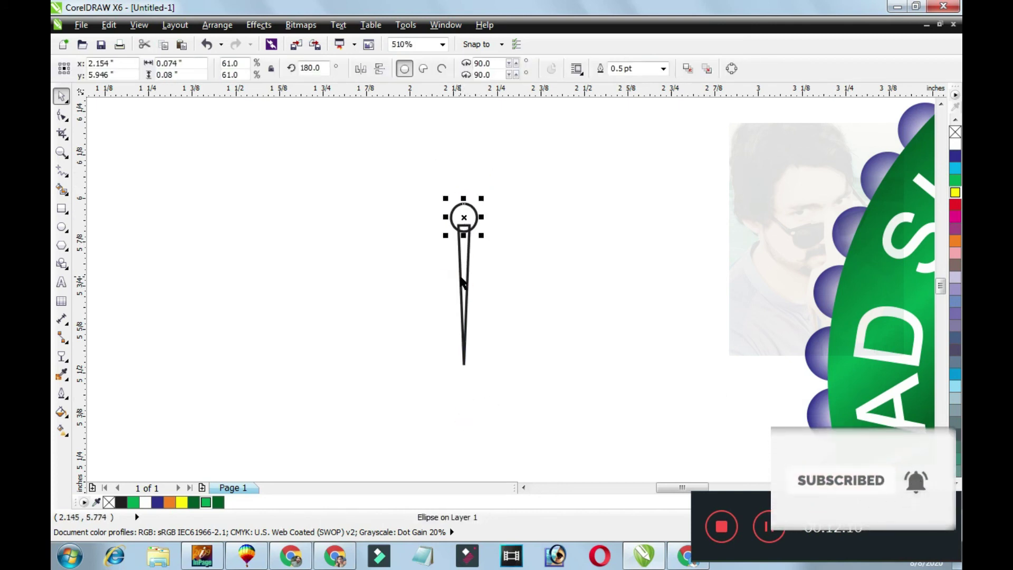
shift+click(463, 274)
click(468, 221)
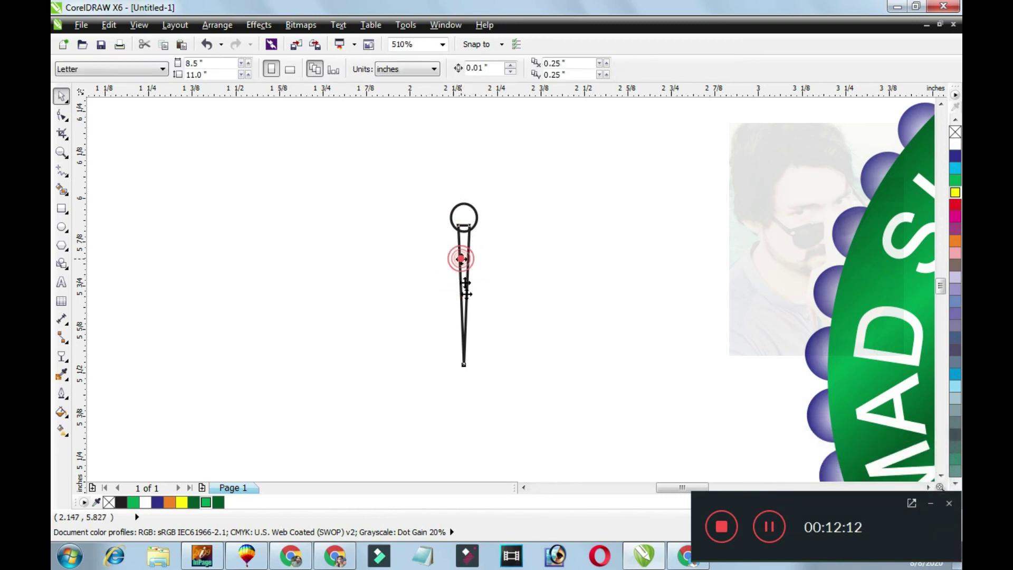
click(461, 258)
click(464, 312)
drag(464, 296, 464, 216)
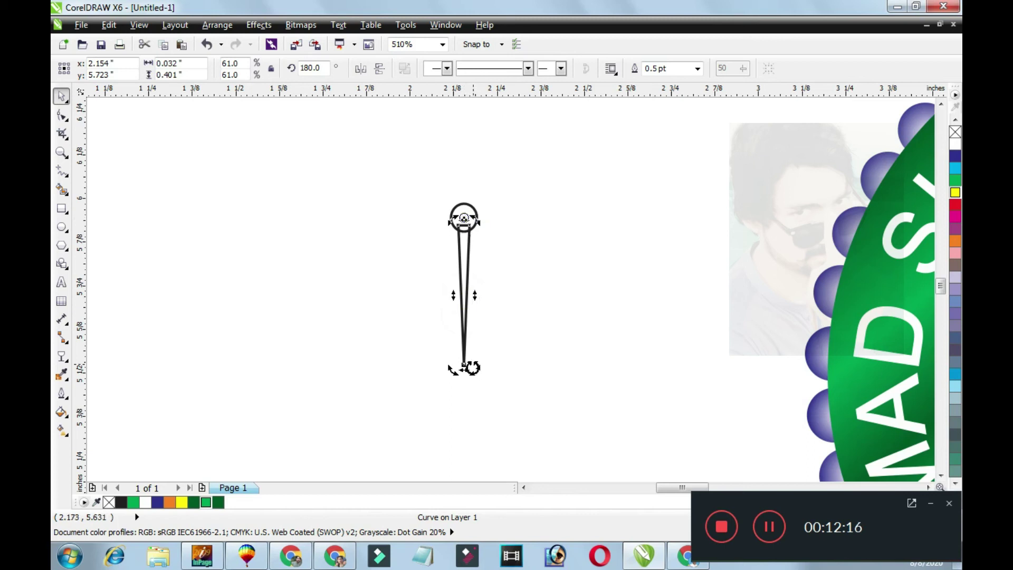
drag(478, 374, 538, 364)
key(ctrl+r)
key(ctrl+r)
key(ctrl+r)
key(ctrl+r)
key(ctrl+r)
key(ctrl+r)
key(ctrl+r)
key(ctrl+r)
key(ctrl+r)
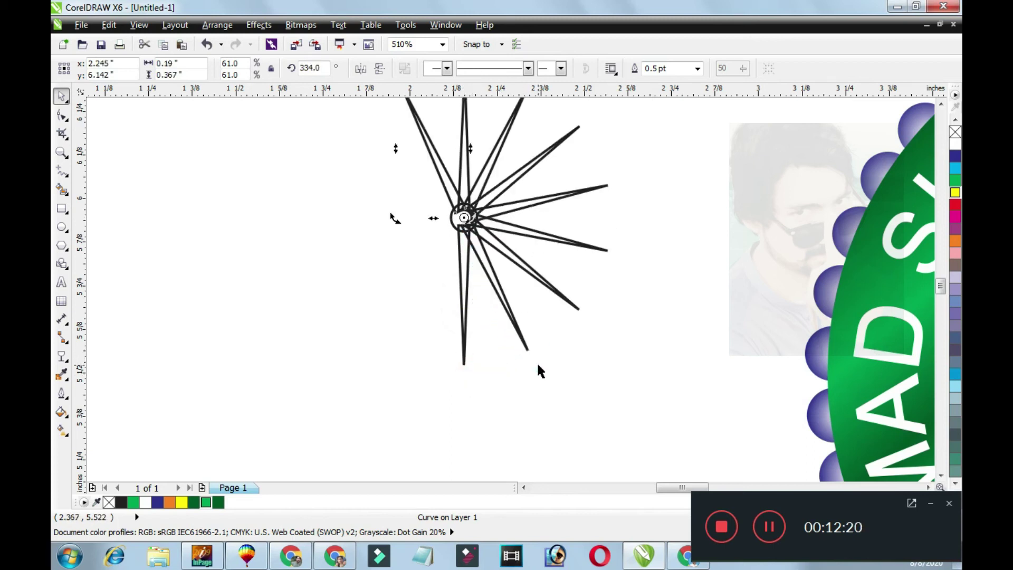
key(ctrl+r)
key(ctrl+r)
key(ctrl+r)
key(ctrl+r)
key(ctrl+r)
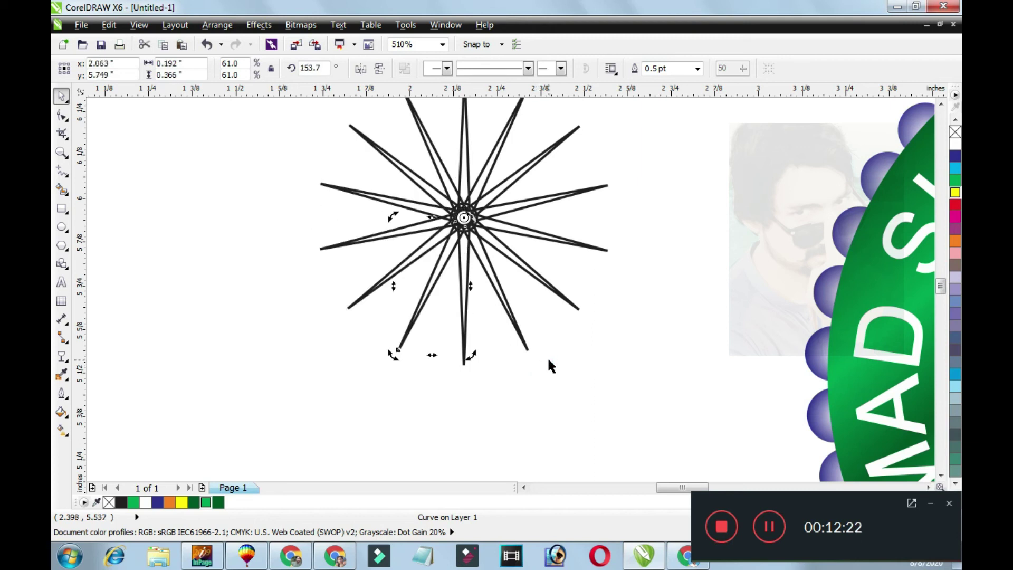
Delete the guide circle, group the 14 rays, and move the starburst into place.
click(450, 186)
drag(423, 182, 529, 274)
key(Delete)
scroll(525, 267, down, 2)
drag(369, 121, 603, 333)
key(ctrl+g)
drag(527, 265, 445, 292)
scroll(445, 292, up, 5)
scroll(518, 290, down, 2)
key(Escape)
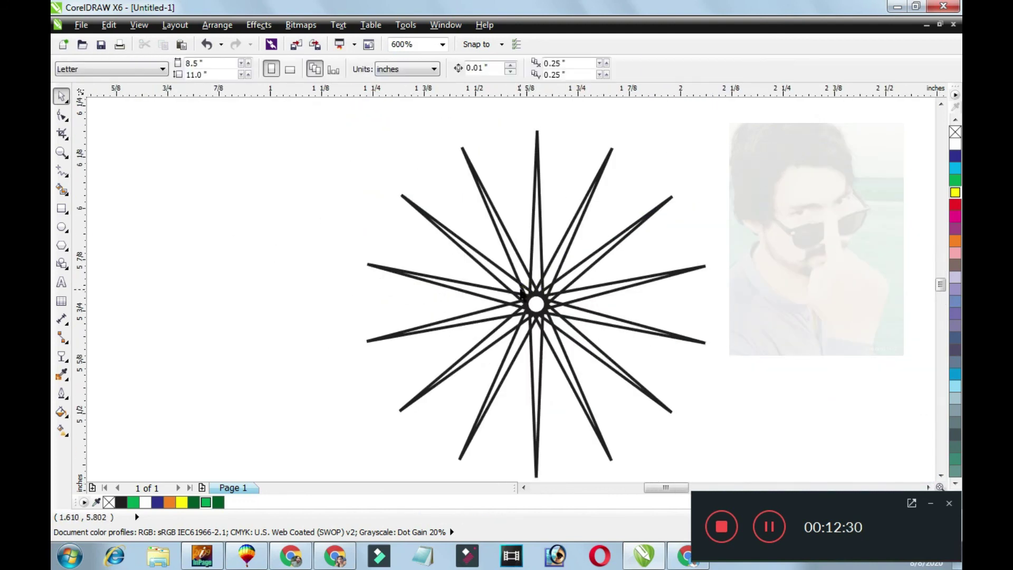
click(534, 362)
scroll(543, 350, down, 2)
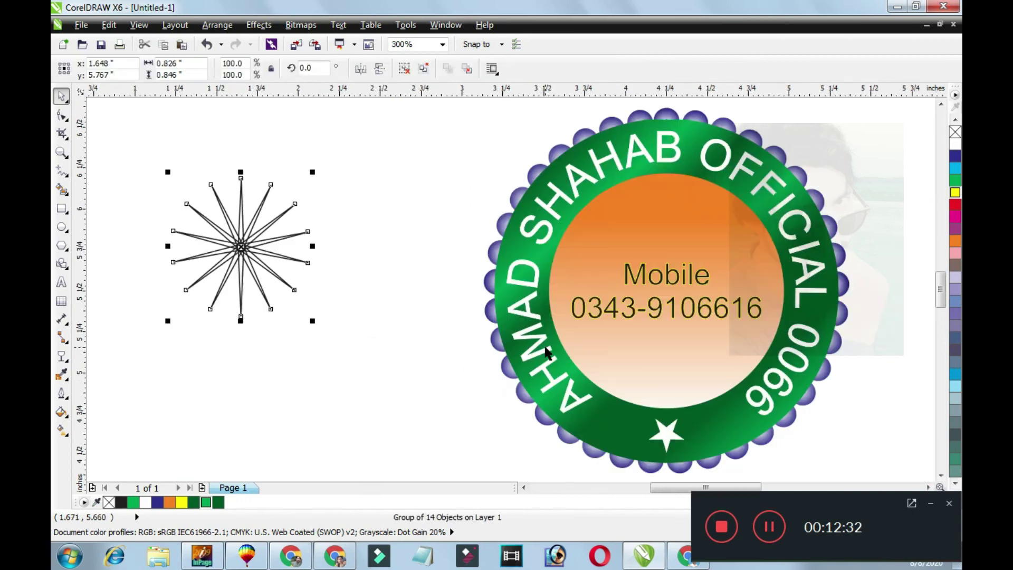
Fill the starburst orange and remove its black outline.
key(Escape)
click(258, 250)
click(955, 241)
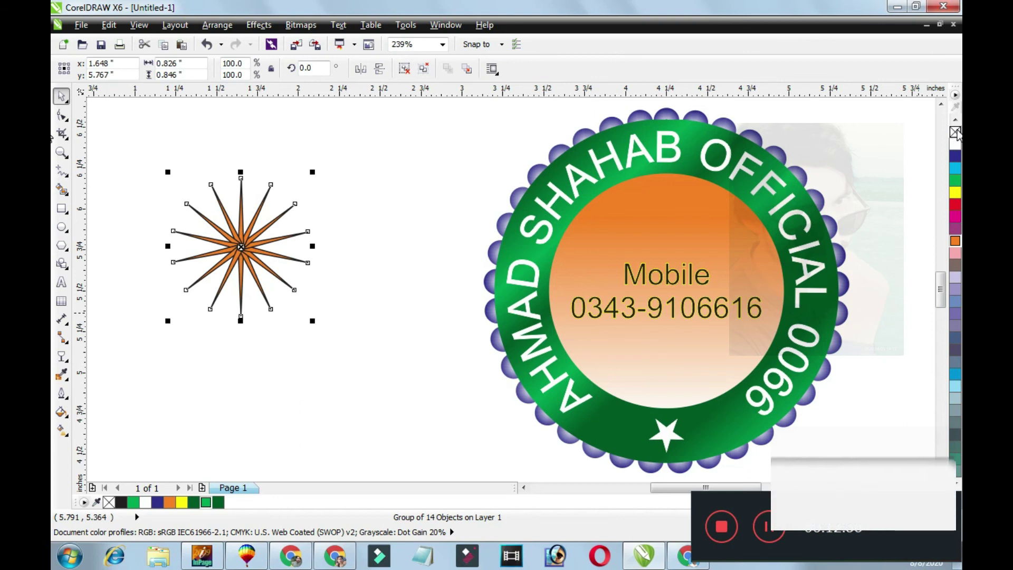
right_click(955, 132)
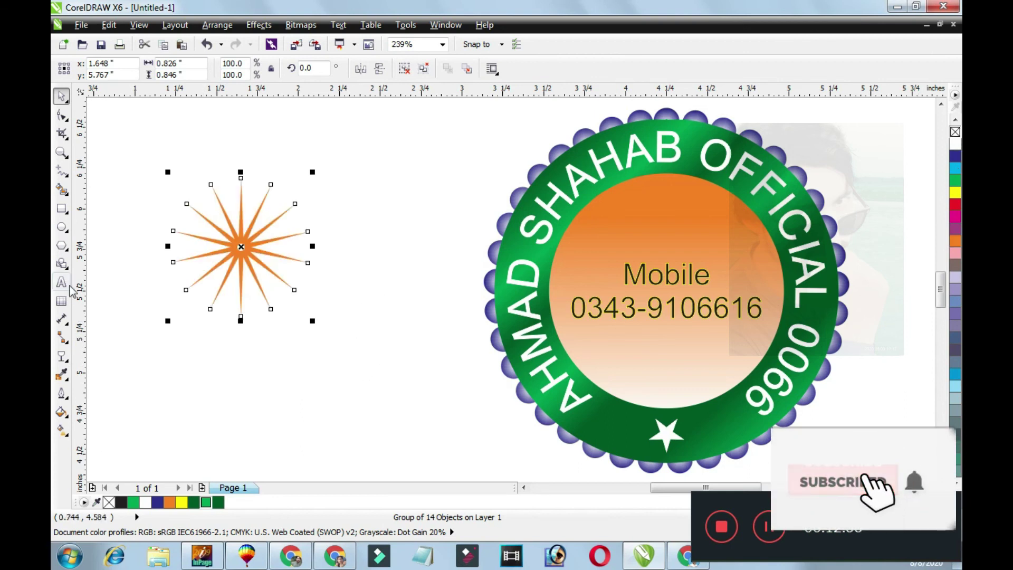
Apply a radial transparency to the starburst.
click(61, 357)
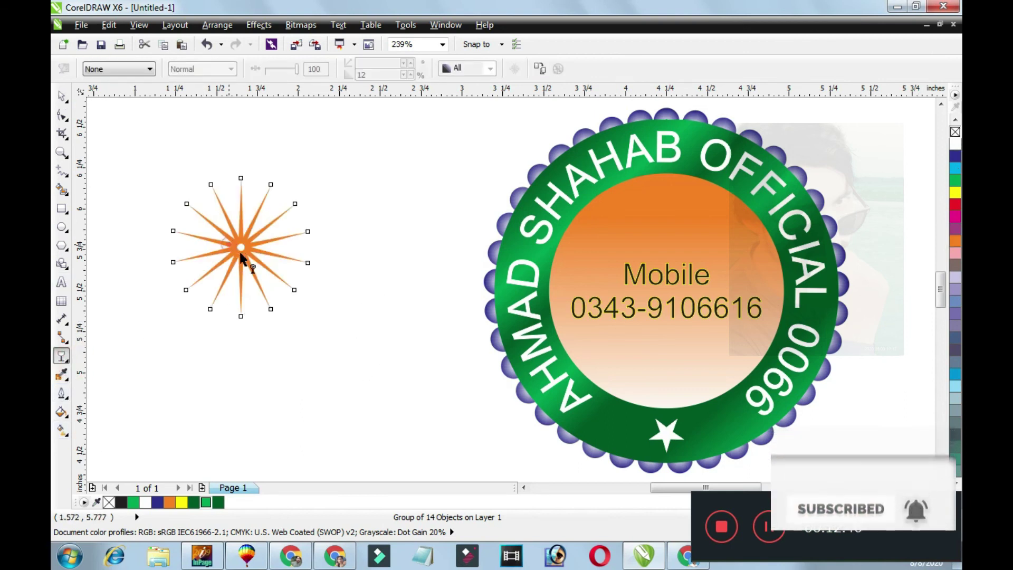
drag(230, 246, 238, 257)
click(121, 71)
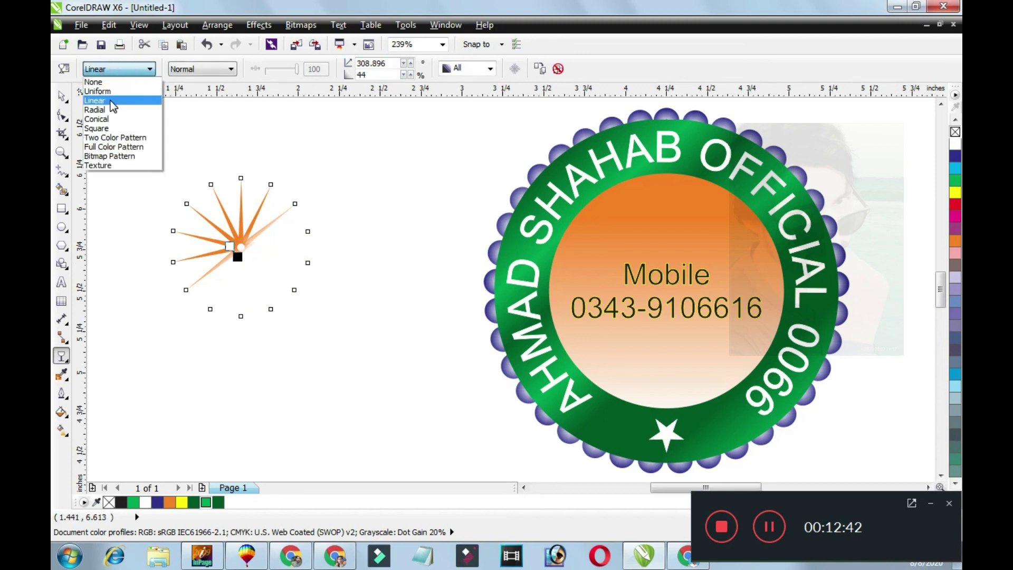
click(108, 110)
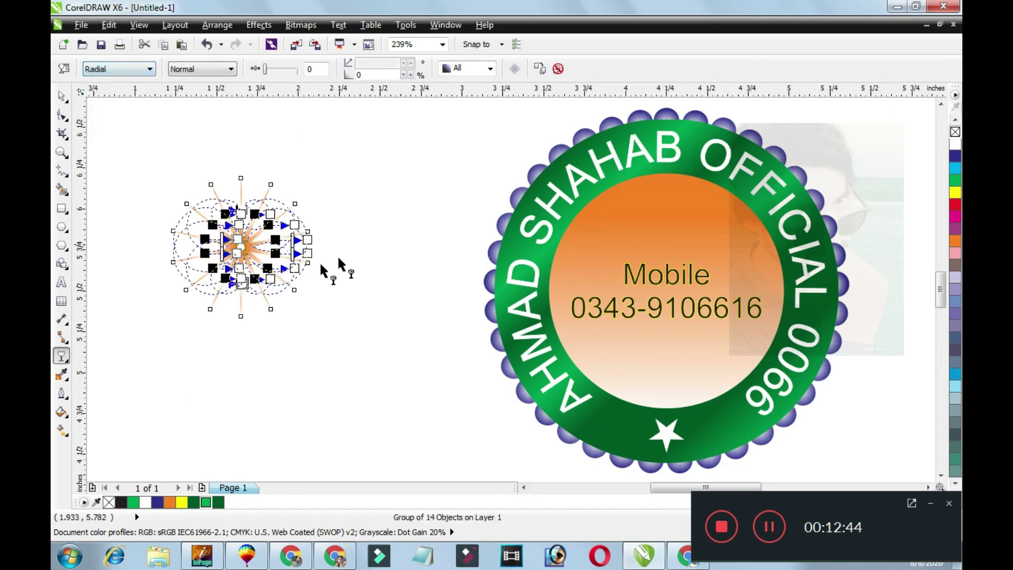
key(space)
Try the starburst over the badge, return it beside the stamp, and colour it yellow.
drag(255, 258, 653, 305)
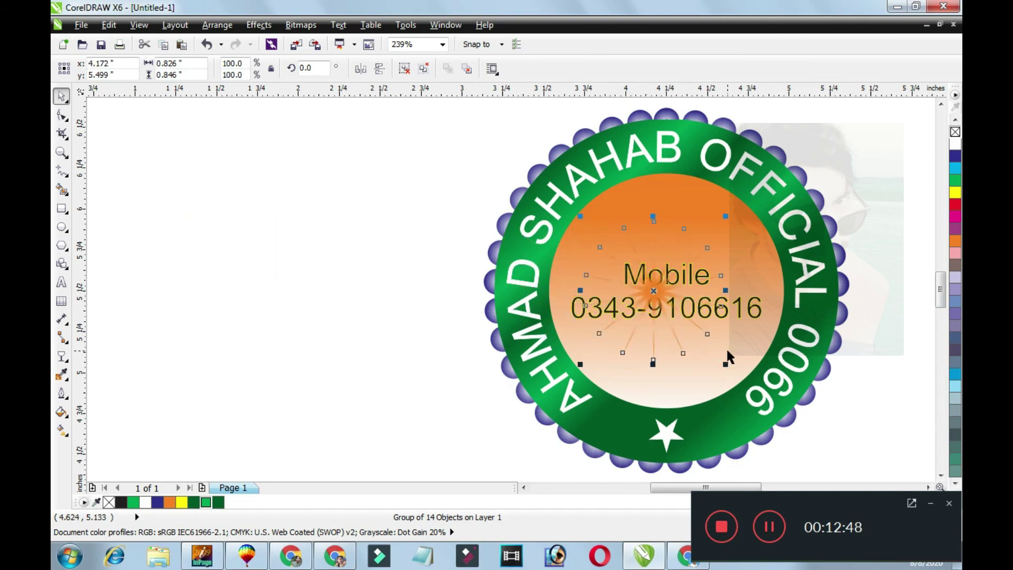
drag(700, 369, 762, 393)
drag(432, 308, 321, 303)
click(956, 193)
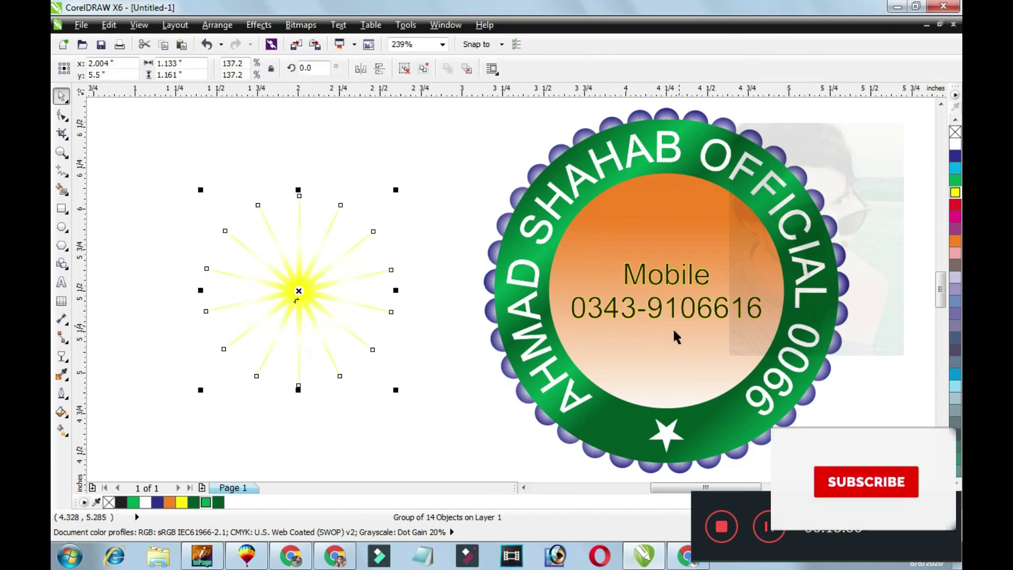
Centre the starburst on the stamp.
shift+click(659, 341)
key(c)
key(e)
key(Escape)
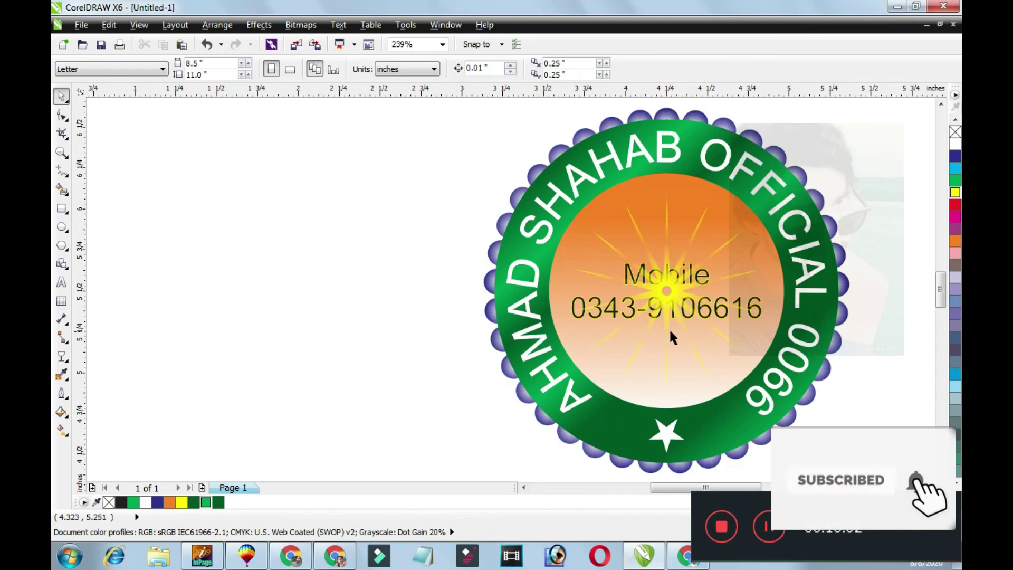
Enlarge the inner orange circle slightly and scale the starburst to fill it.
ctrl+click(670, 331)
drag(788, 412, 799, 421)
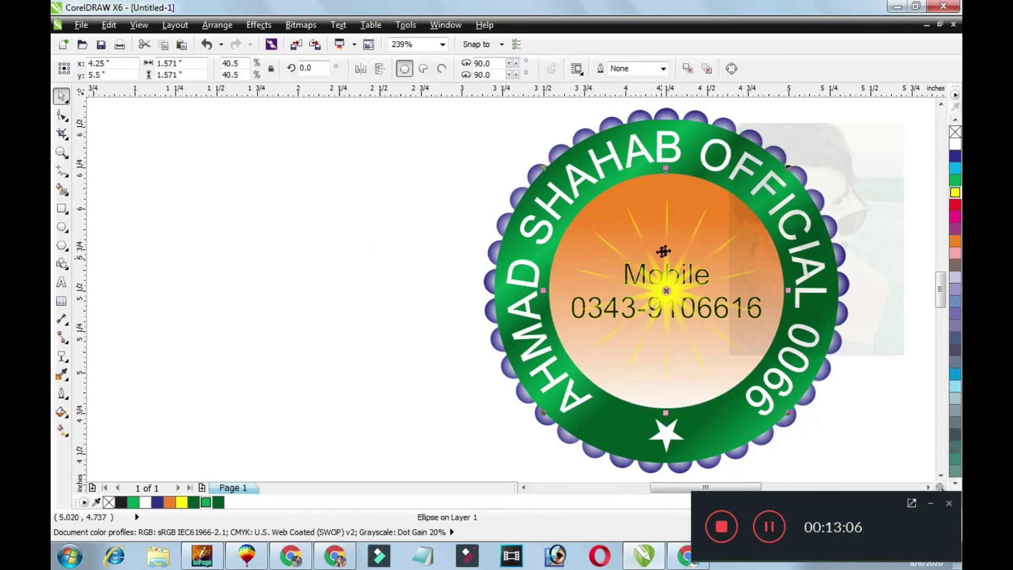
key(Escape)
click(666, 226)
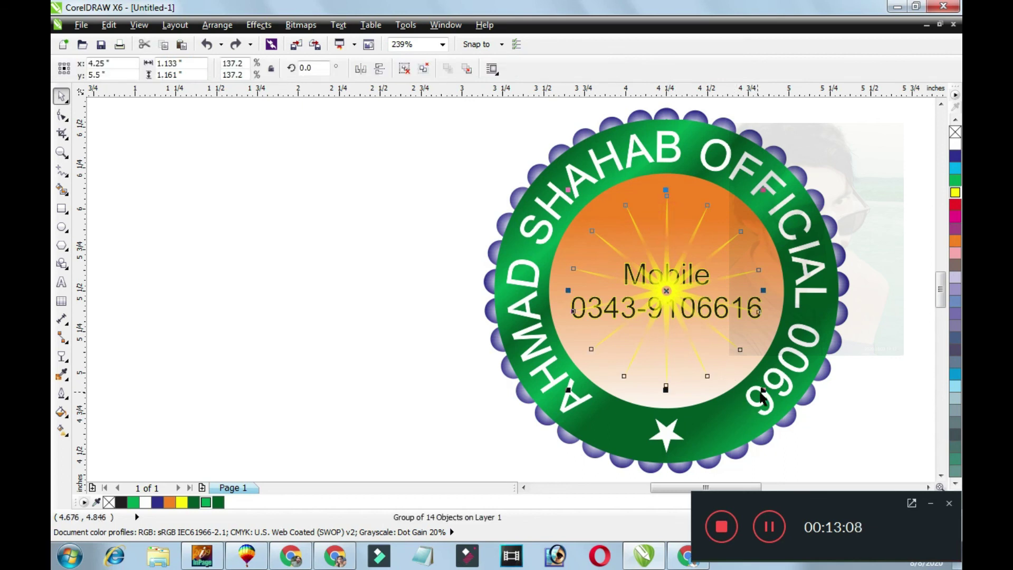
drag(763, 391, 783, 420)
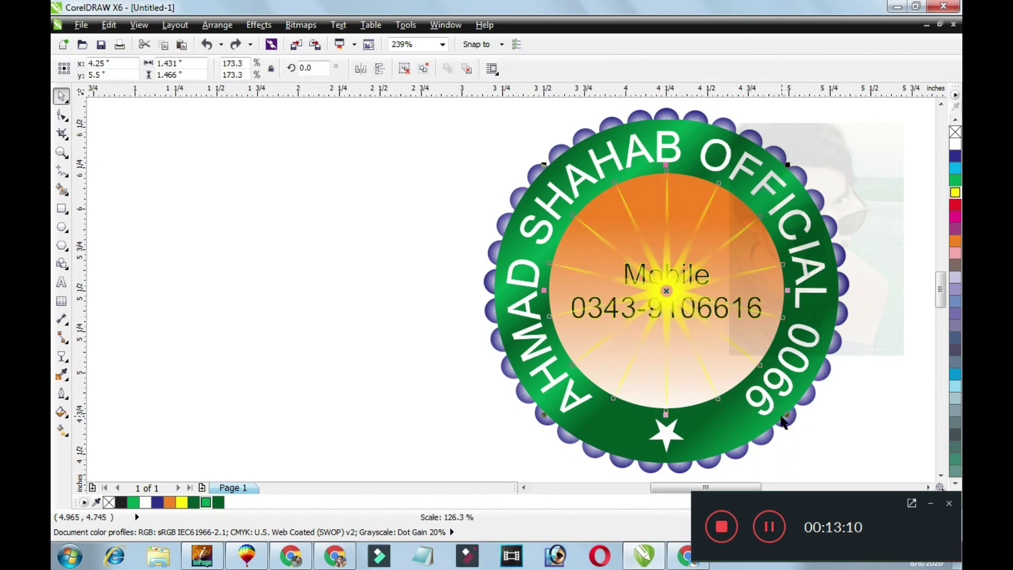
click(693, 390)
key(Escape)
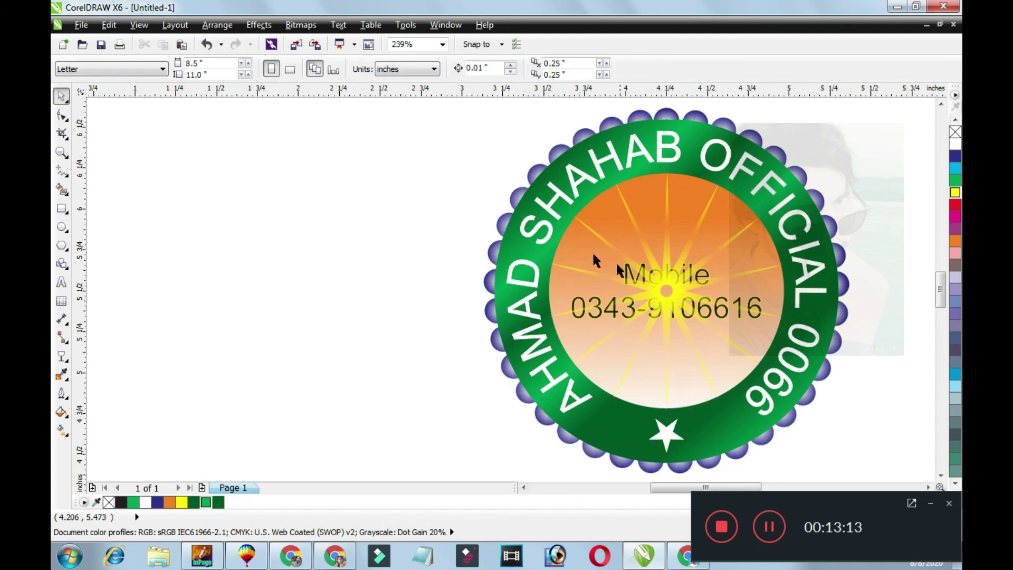
Bring the mobile number in front of the starburst, make it bold, and centre it.
key(Tab)
key(shift+Page_Up)
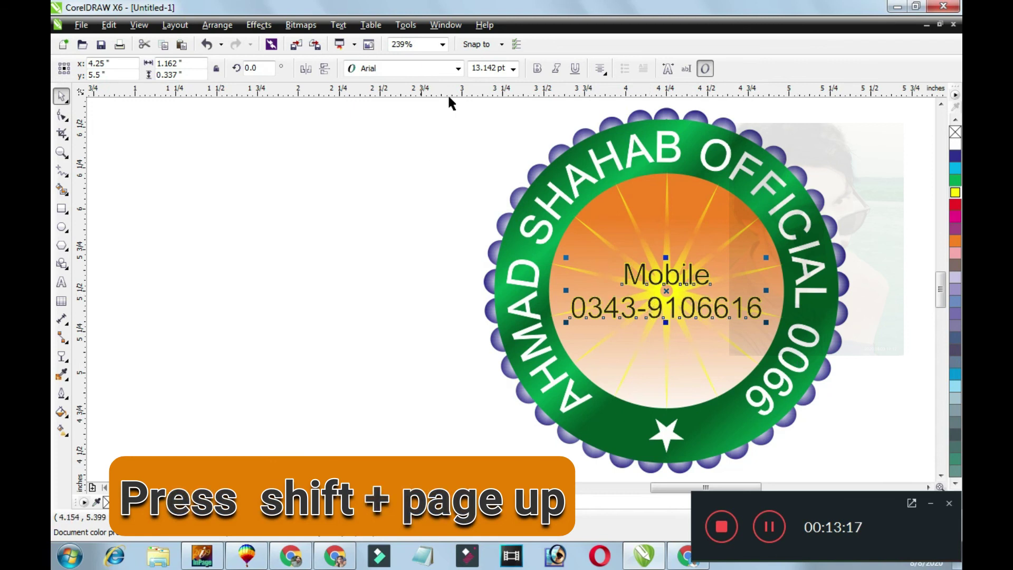
click(534, 69)
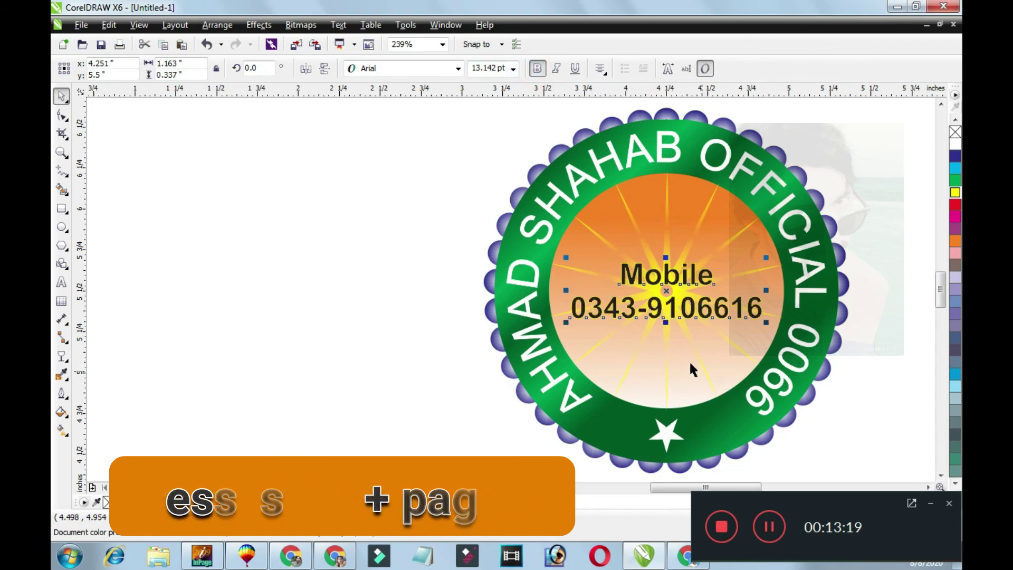
shift+click(689, 361)
key(Escape)
drag(674, 310, 695, 313)
shift+click(681, 366)
key(c)
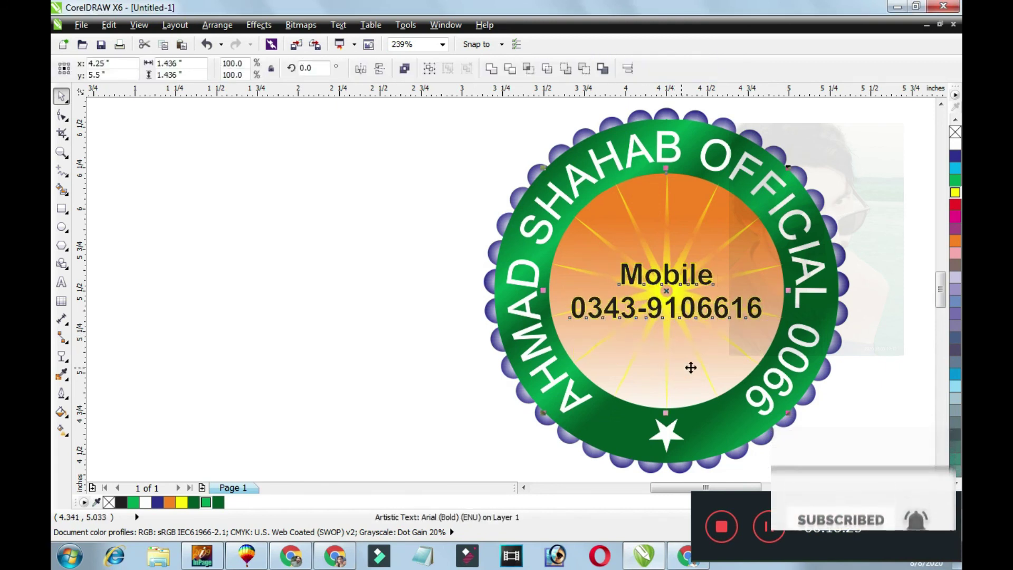
key(Escape)
Select the whole badge and preview the finished stamp full screen.
scroll(785, 361, right, 3)
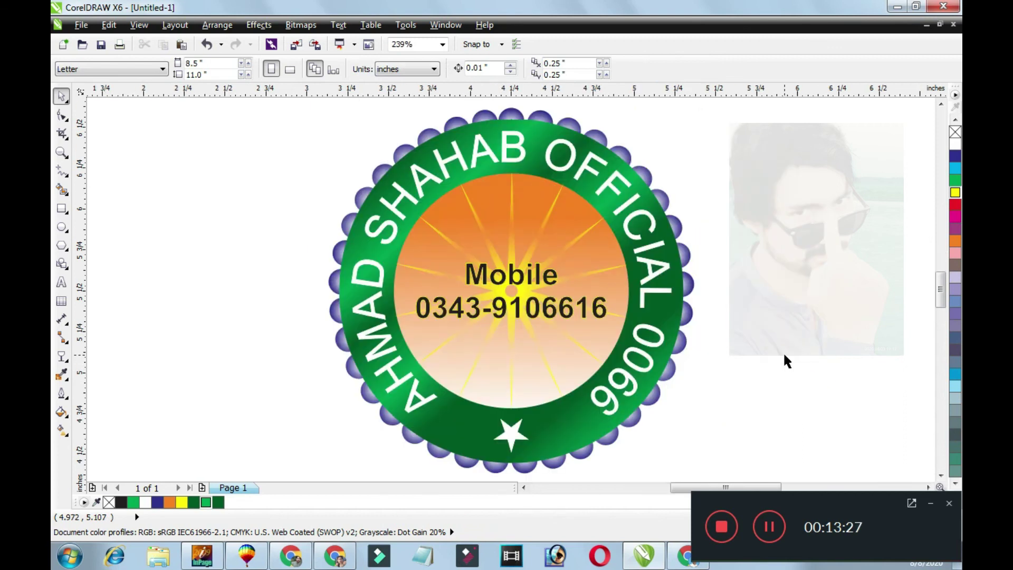
key(ctrl+a)
key(F9)
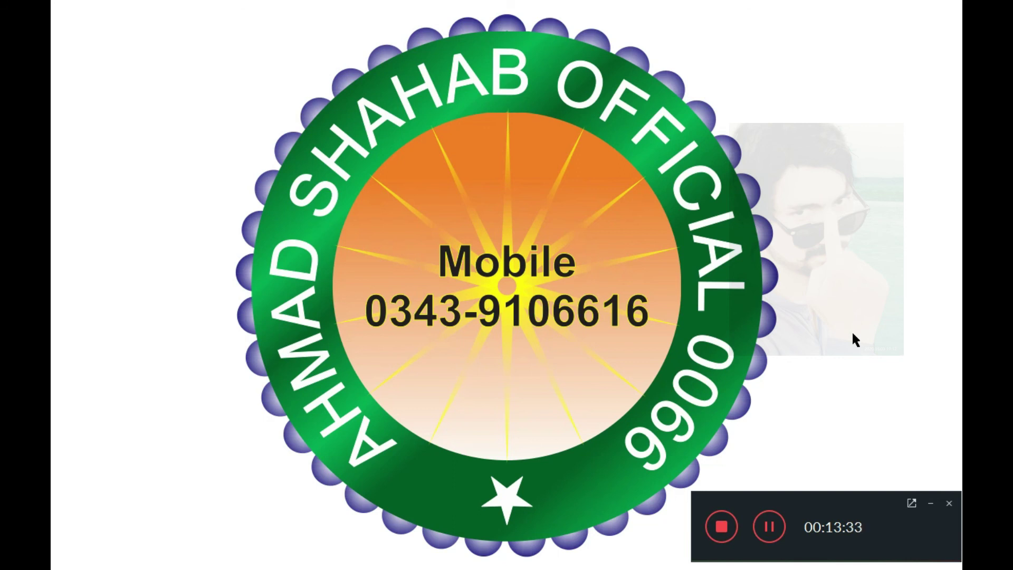
key(Escape)
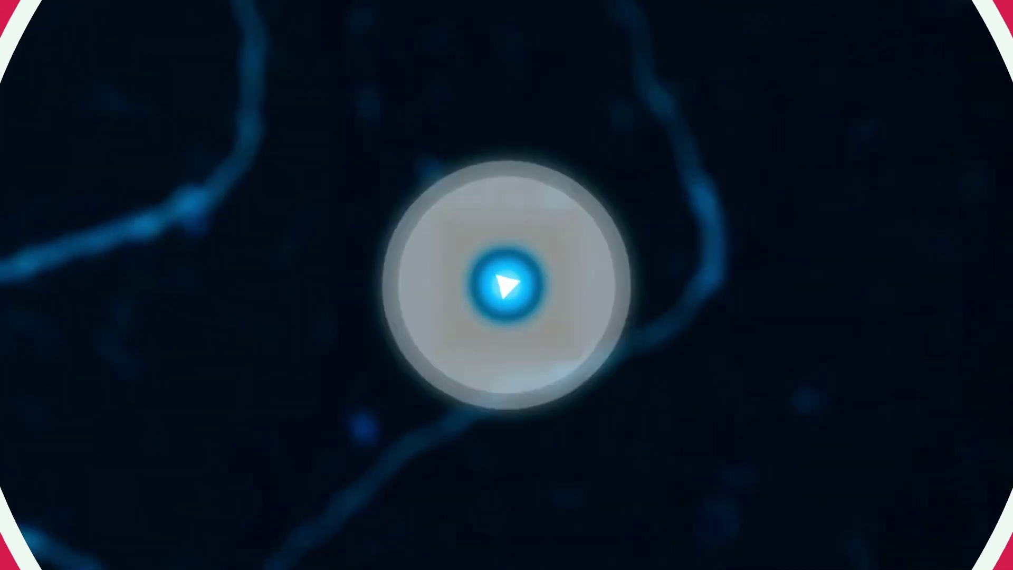